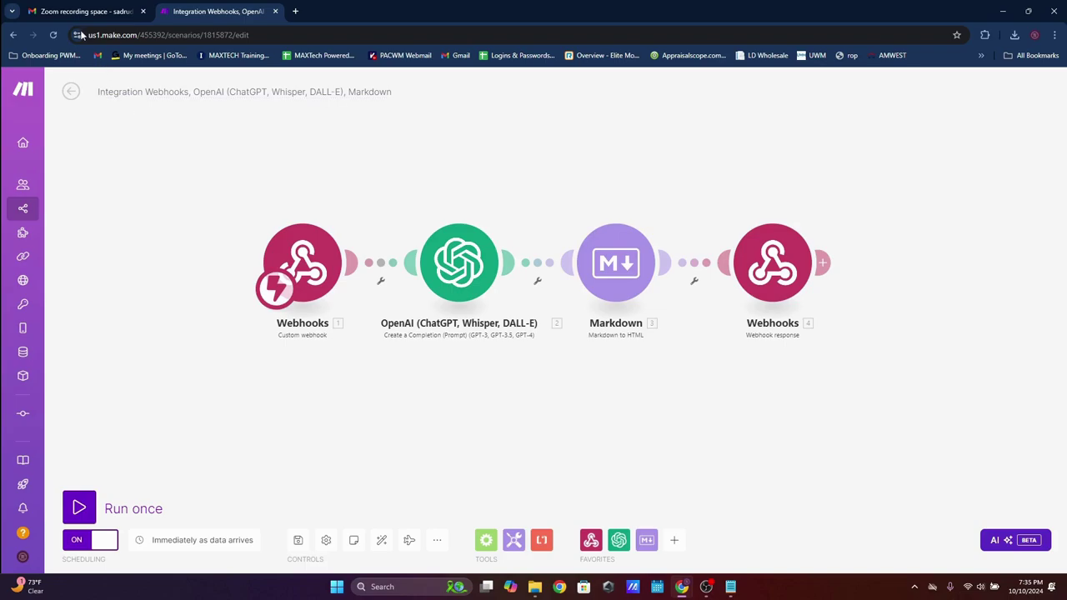
- Leave the browser and open the gmail-gpt-extension folder on the desktop to view its files
click(1003, 11)
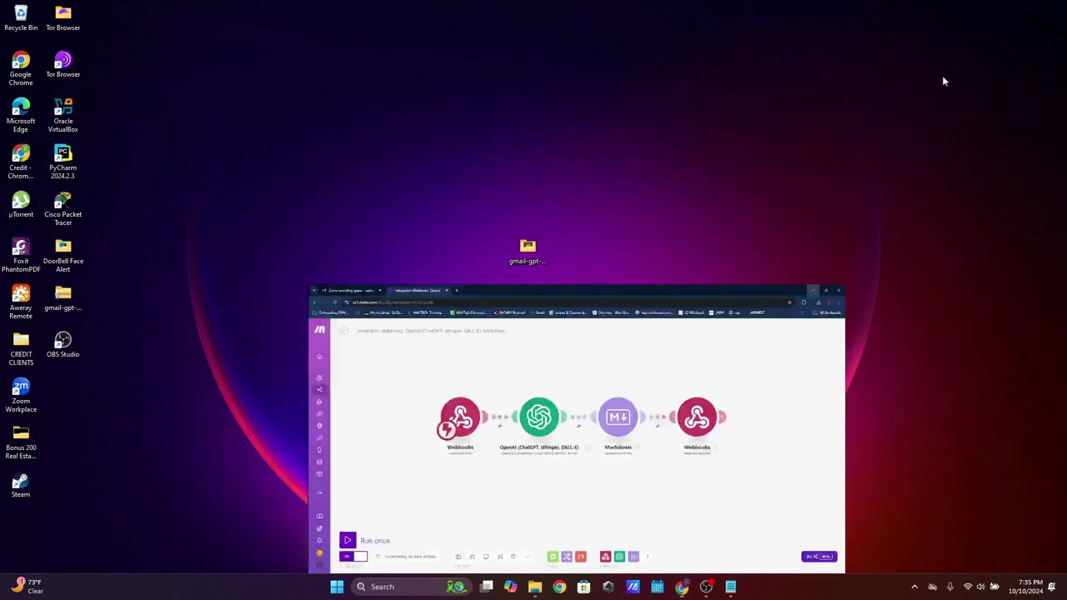
double_click(534, 247)
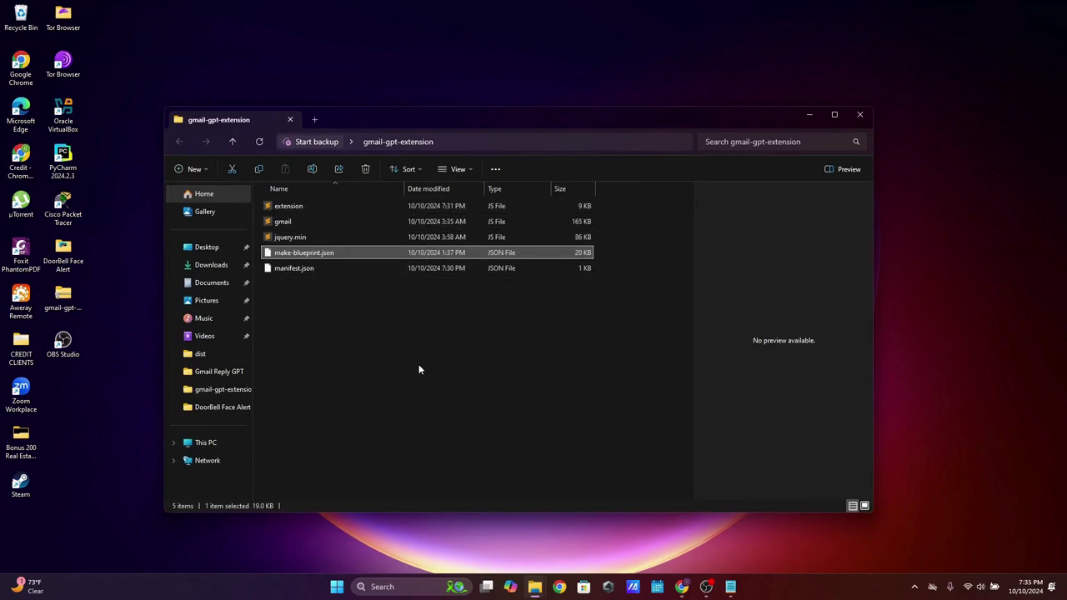
click(338, 282)
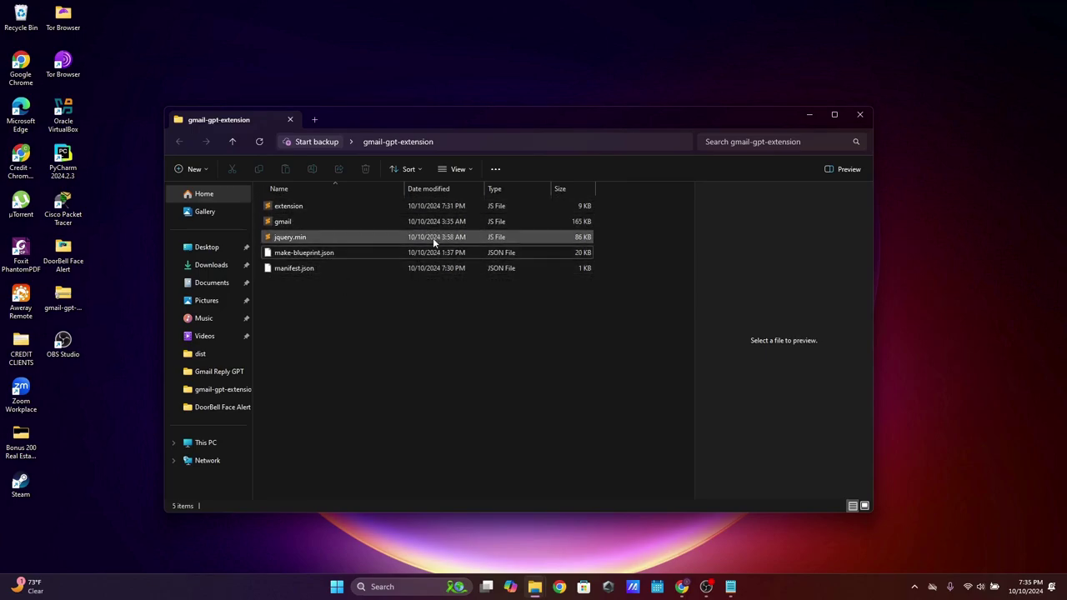
- Open the extension JS file in Sublime Text and look through its code down to the signature-removal function
click(338, 210)
double_click(339, 208)
scroll(441, 284, down, 15)
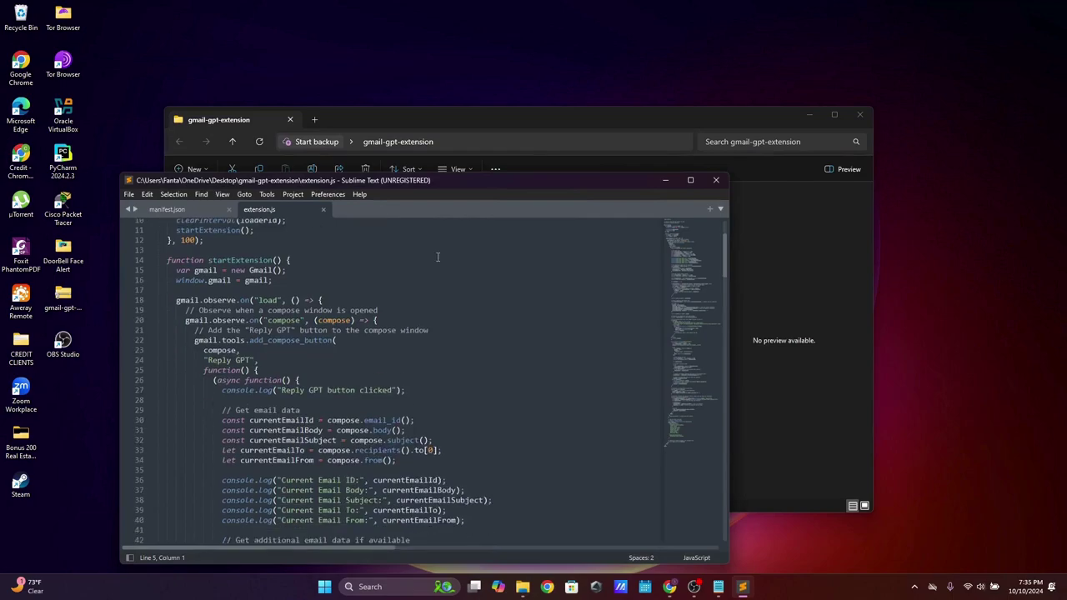
scroll(442, 284, down, 20)
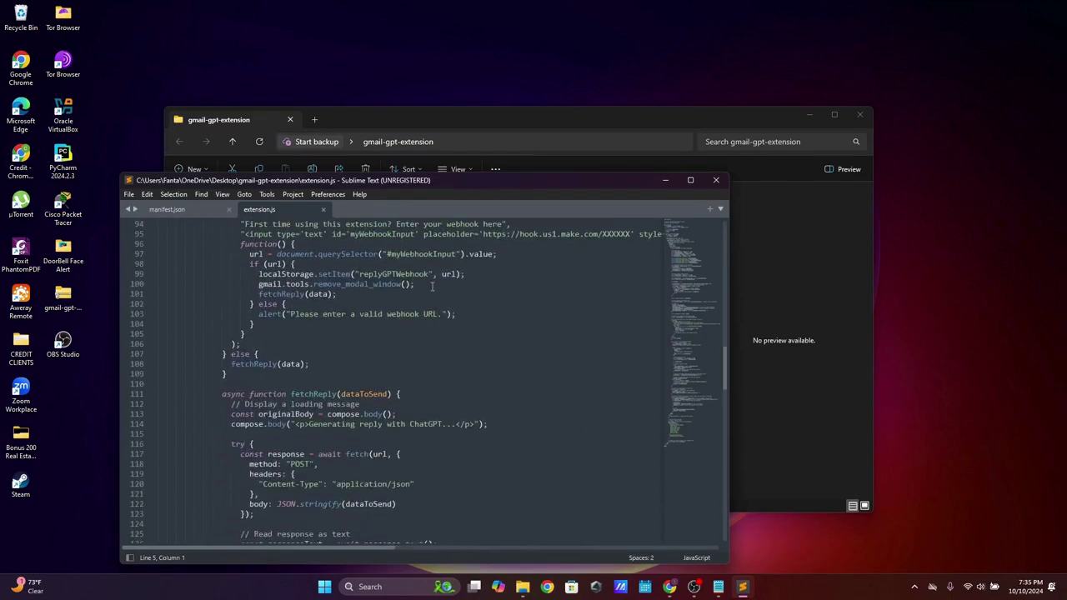
scroll(432, 287, down, 2)
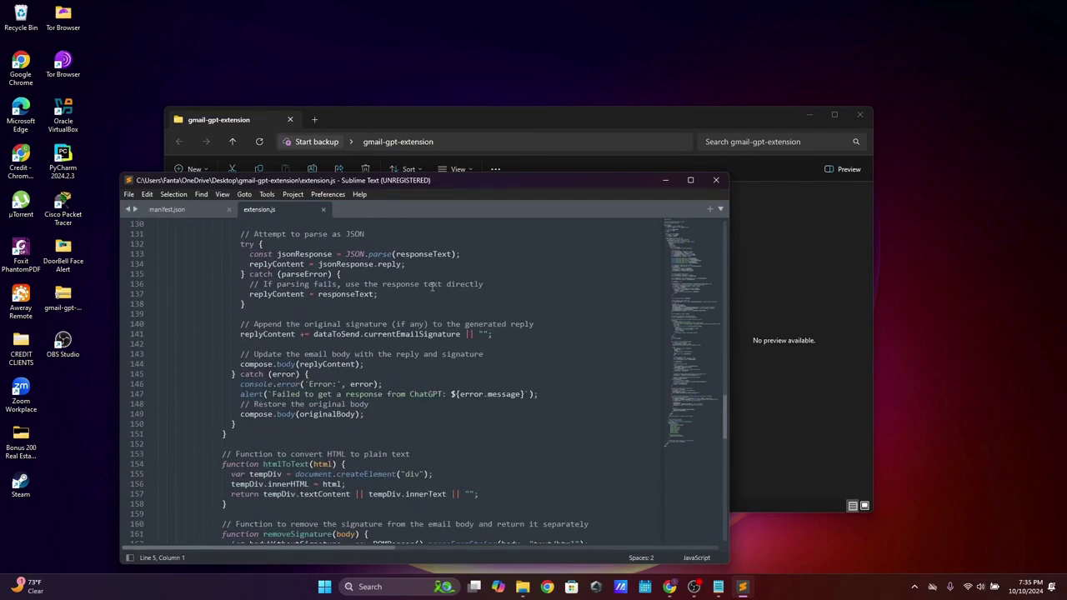
scroll(432, 286, down, 10)
click(665, 180)
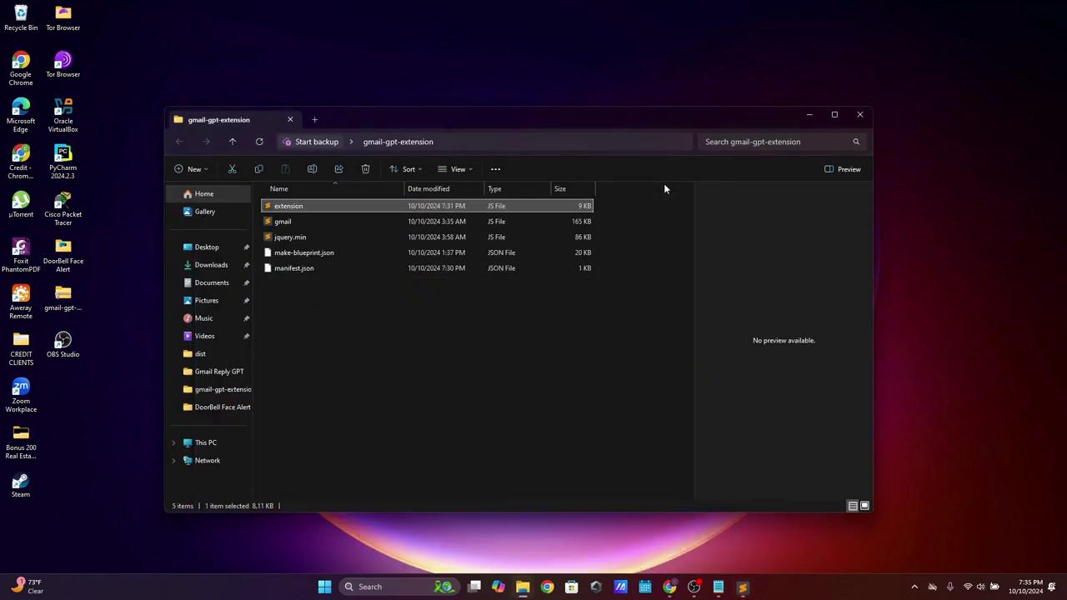
- Close the extension folder, return to Chrome and switch to the "Zoom recording space" email in Gmail
click(859, 115)
click(672, 587)
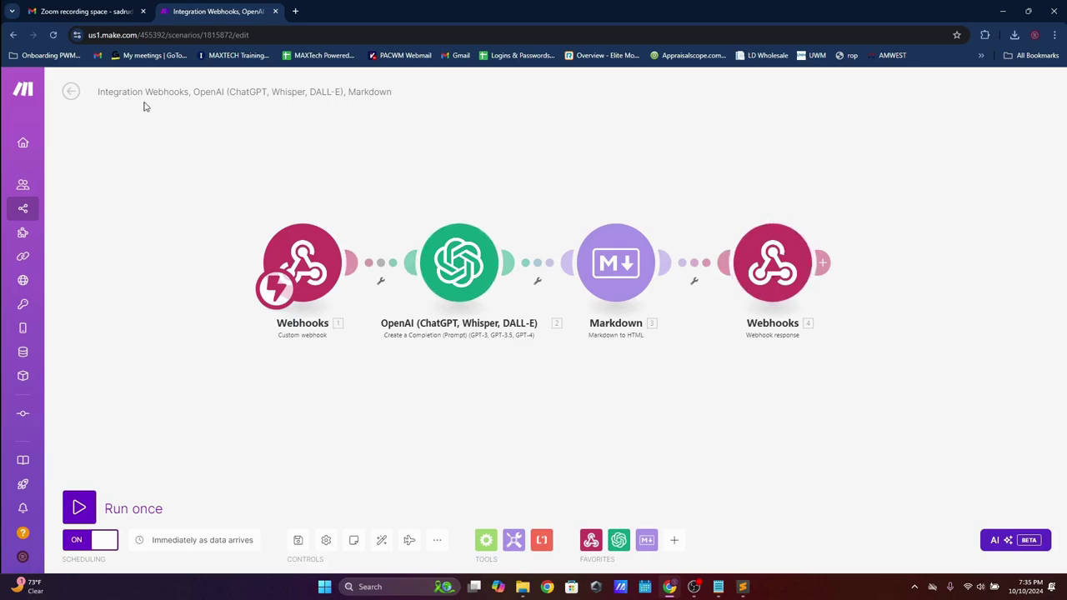
click(77, 15)
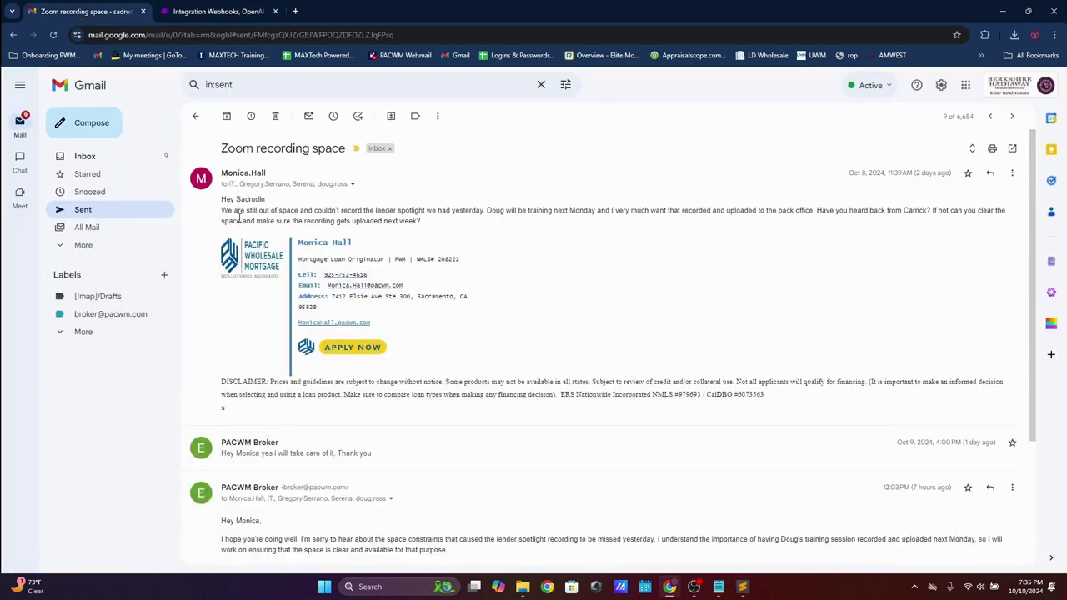
- Read the original message about the recording space and the earlier replies in the thread
double_click(225, 199)
drag(228, 212, 702, 214)
click(706, 214)
drag(245, 221, 337, 221)
click(330, 233)
triple_click(418, 221)
click(285, 212)
scroll(428, 302, down, 1)
scroll(429, 302, down, 1)
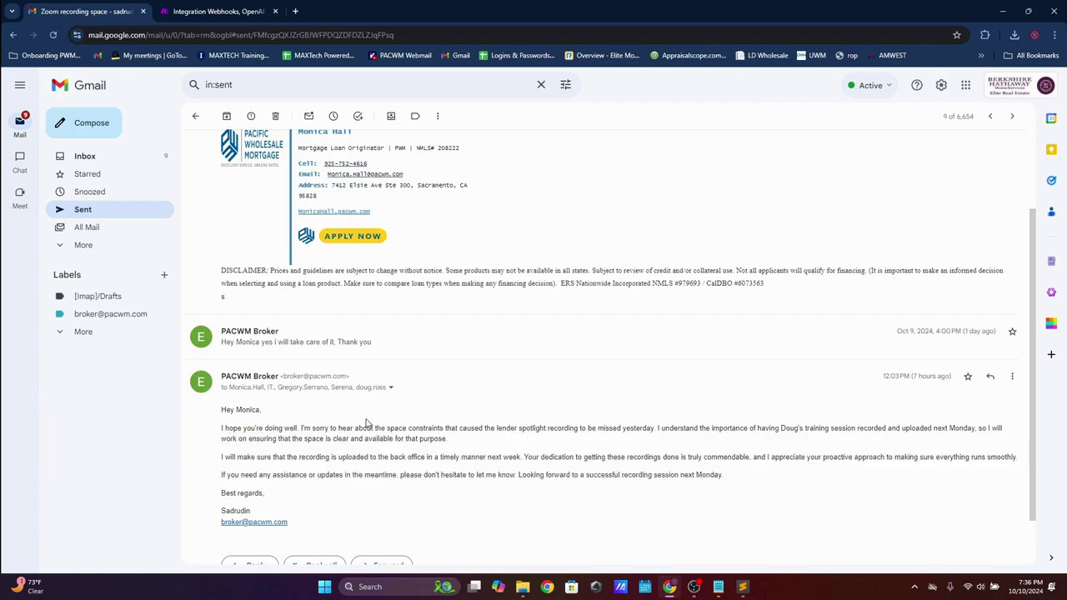
scroll(367, 423, up, 2)
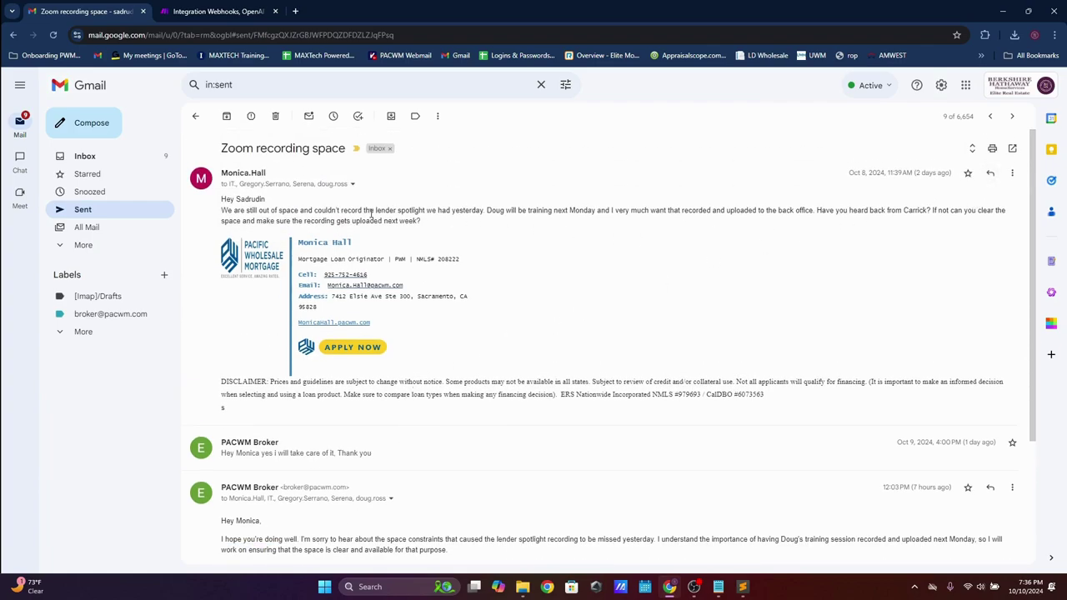
- Start a reply to all on the first message, greeting its sender by first name and writing "i will take care of this"
click(1012, 173)
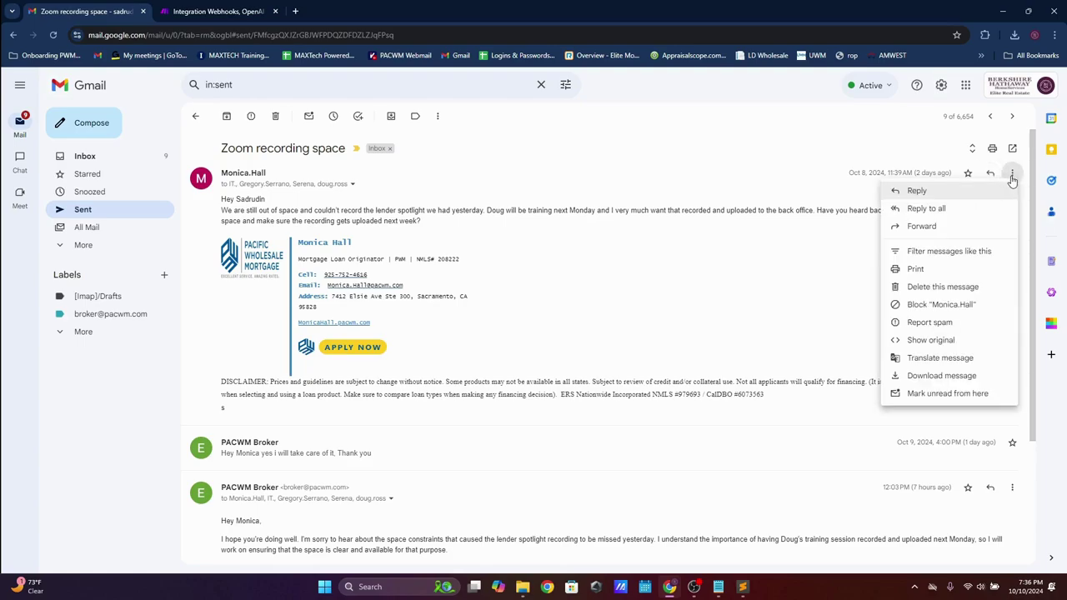
click(820, 223)
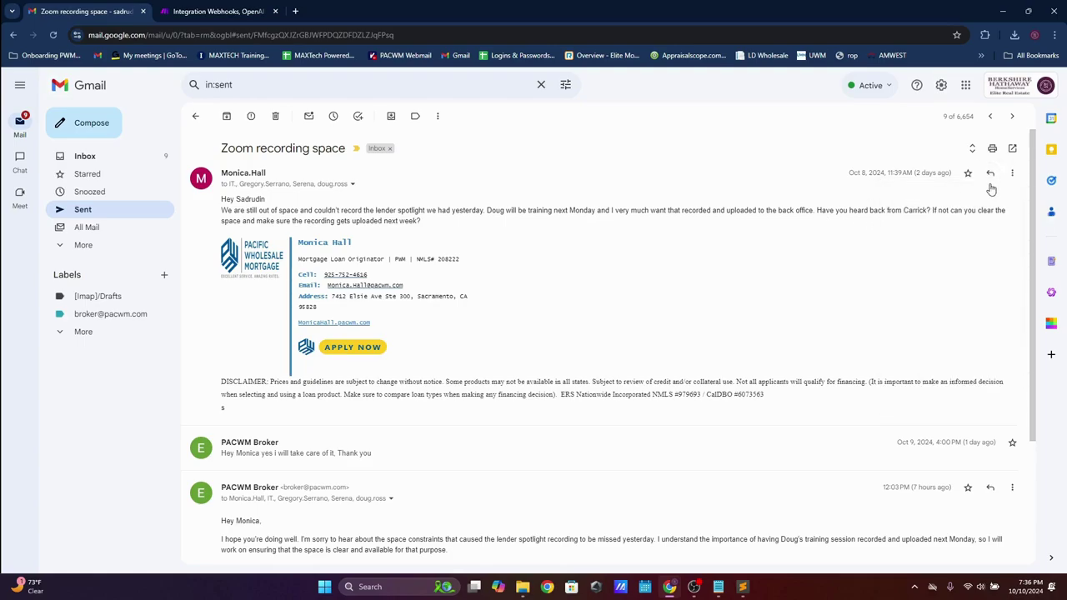
click(1013, 173)
click(926, 208)
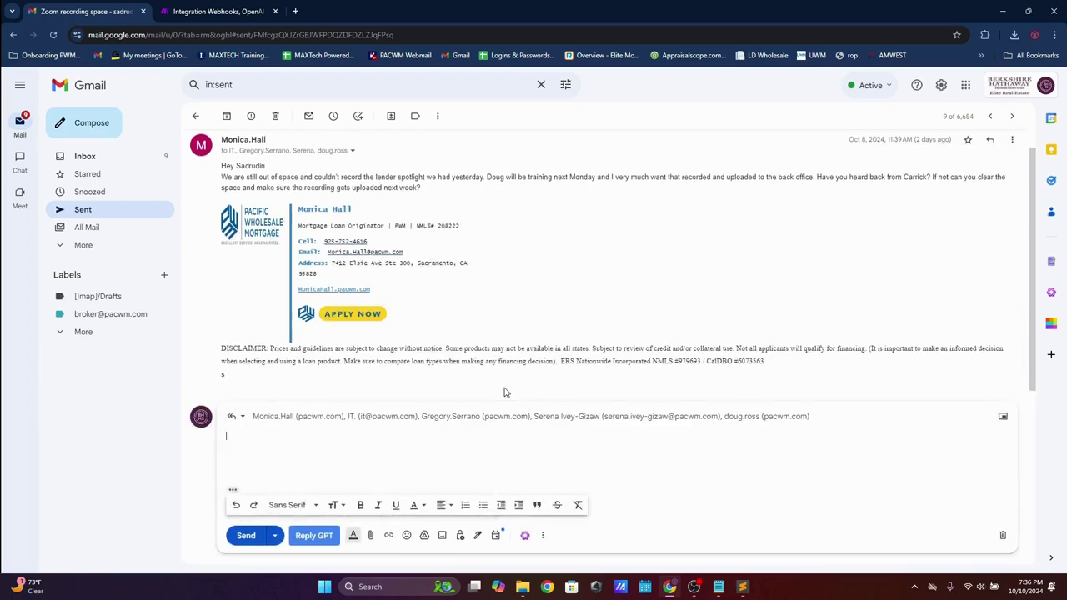
scroll(467, 435, down, 1)
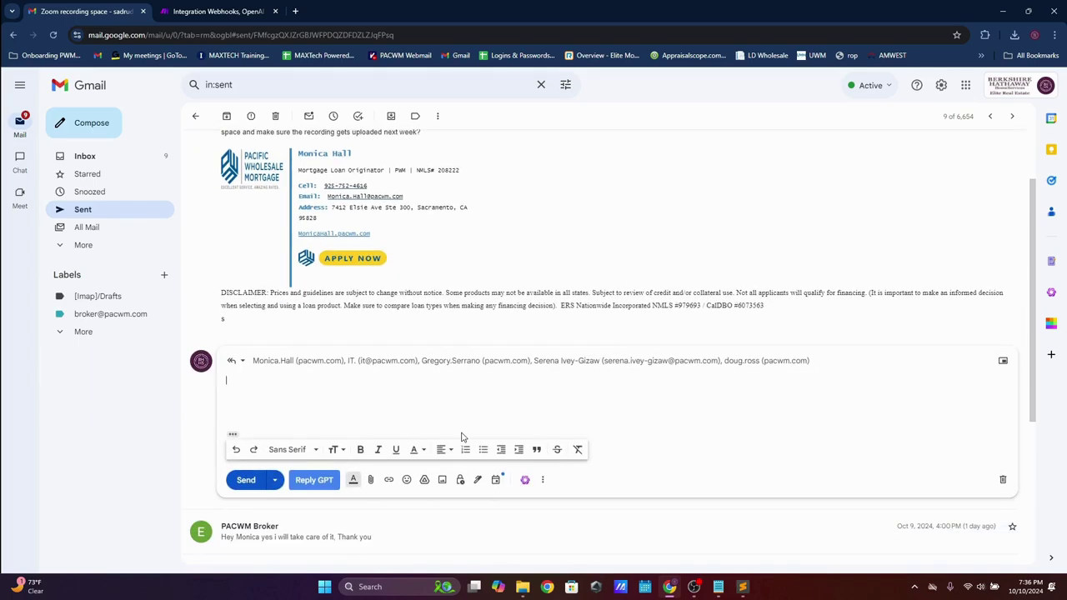
text(Hey monica i will take care of this)
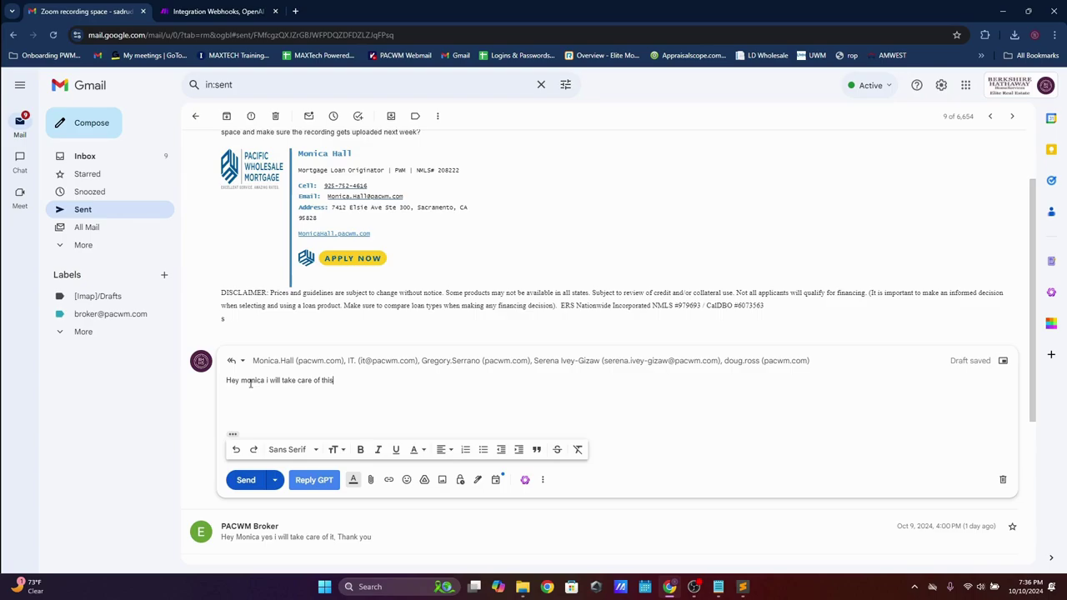
- Look at the Make scenario, and review the short draft reply against the original message in Gmail
click(219, 11)
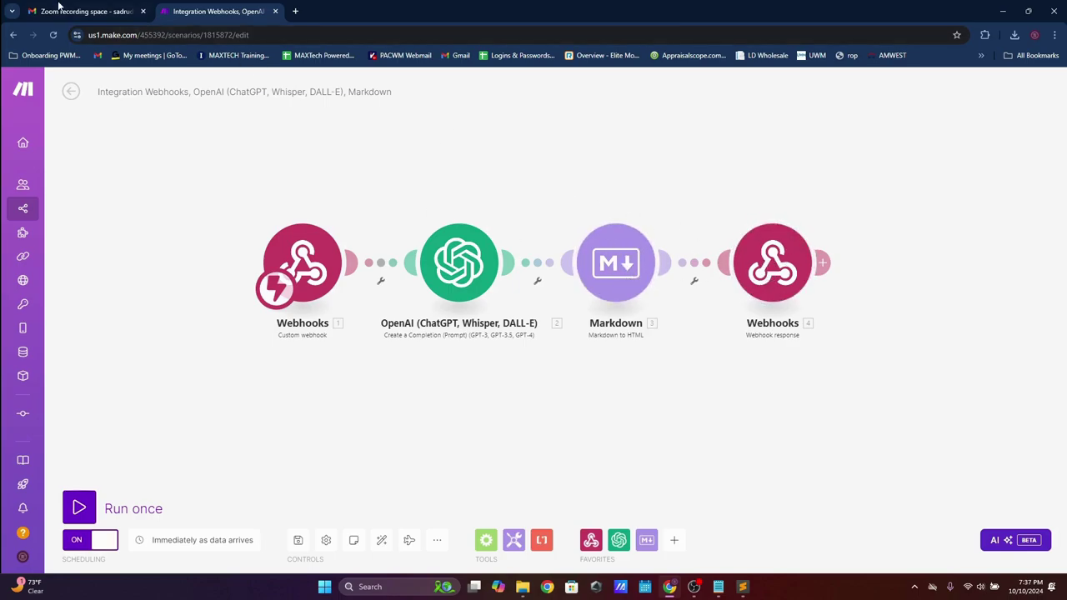
click(84, 11)
drag(228, 381, 292, 381)
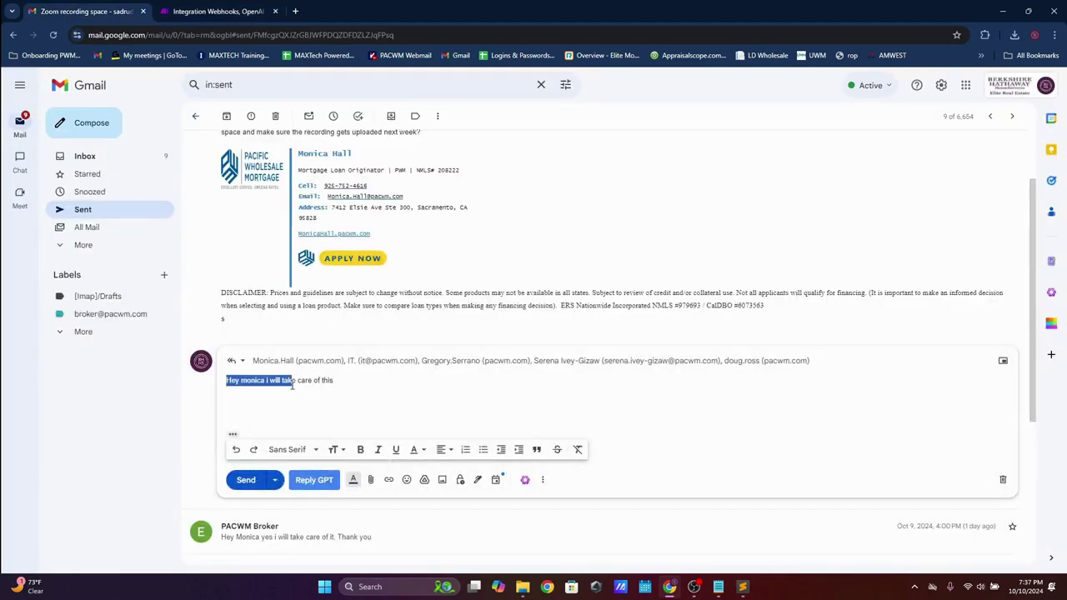
click(292, 382)
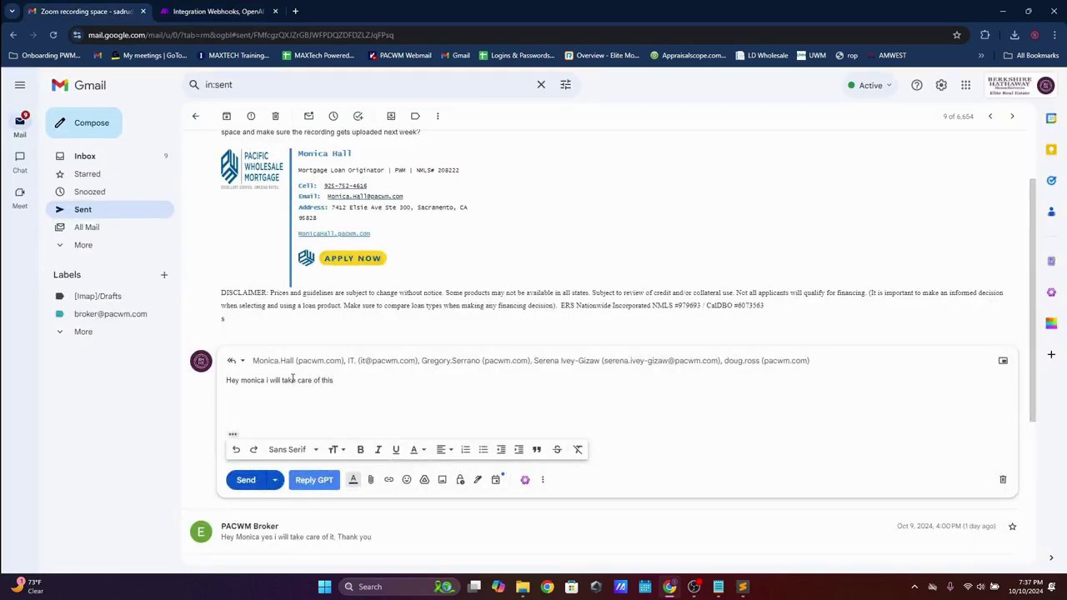
scroll(308, 376, up, 1)
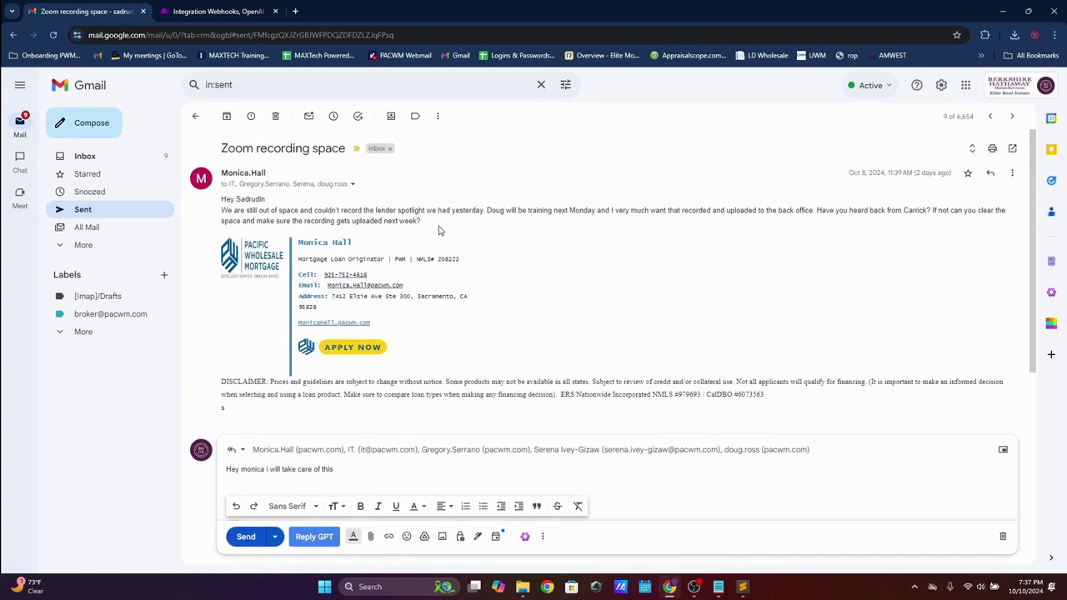
drag(421, 221, 225, 200)
click(223, 202)
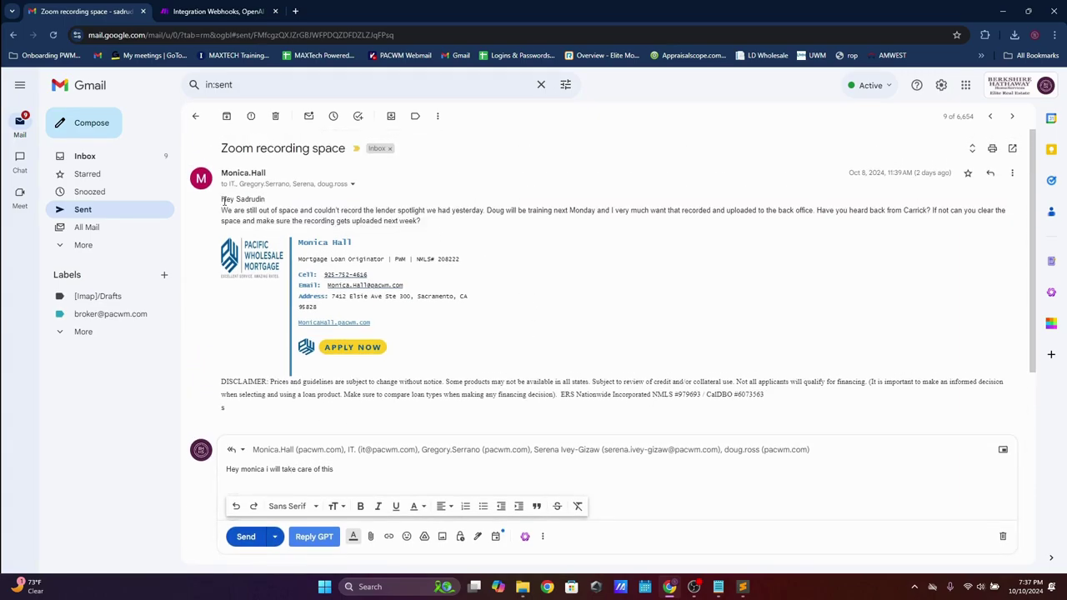
scroll(436, 300, down, 2)
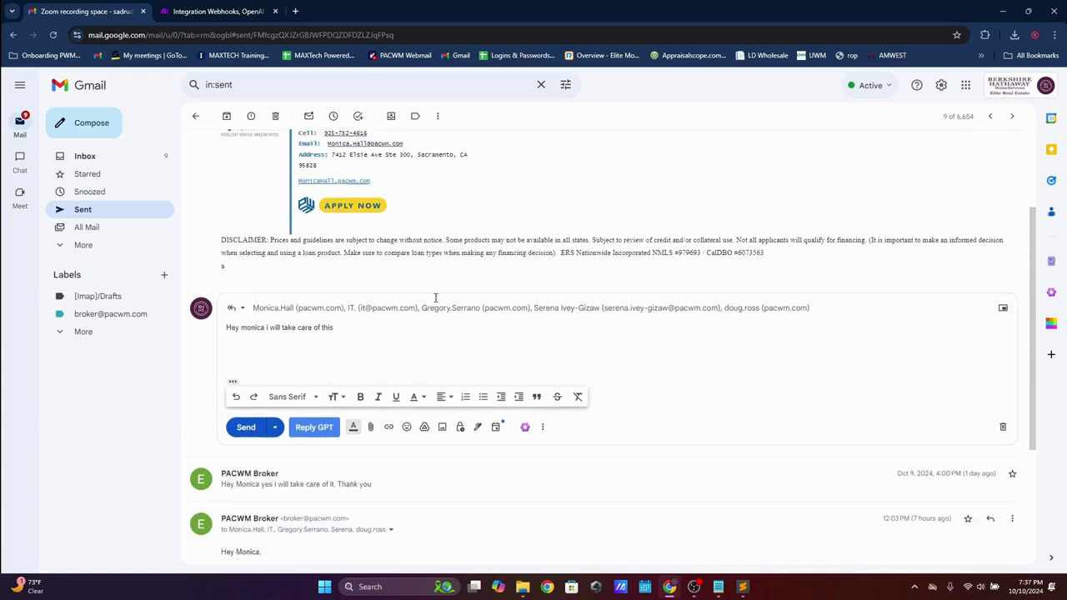
scroll(271, 428, up, 1)
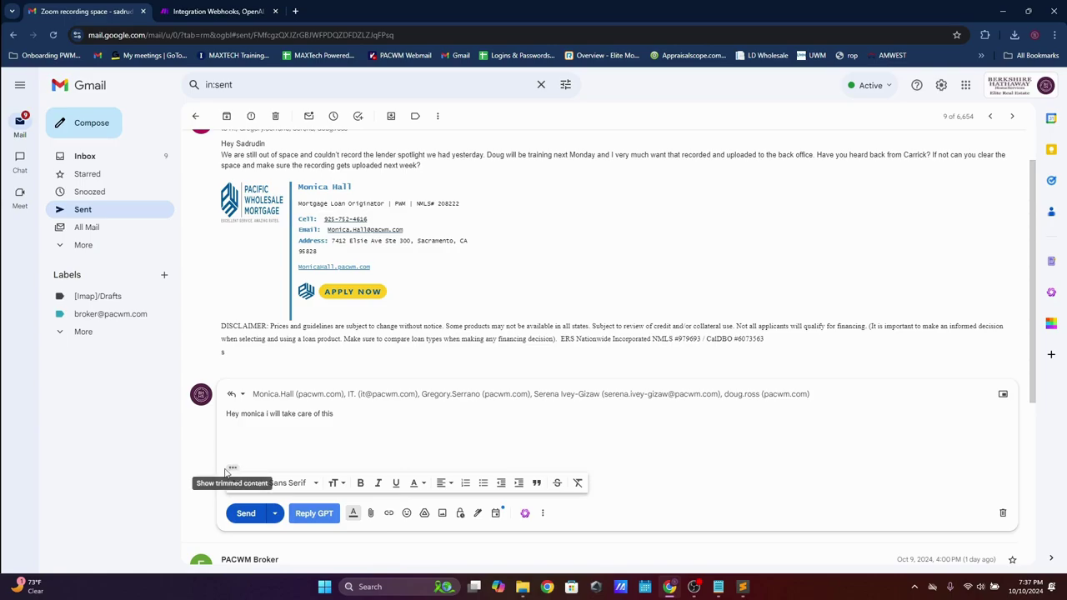
- Show the trimmed quoted message in the draft and generate a full reply from the short text with Reply GPT
triple_click(236, 415)
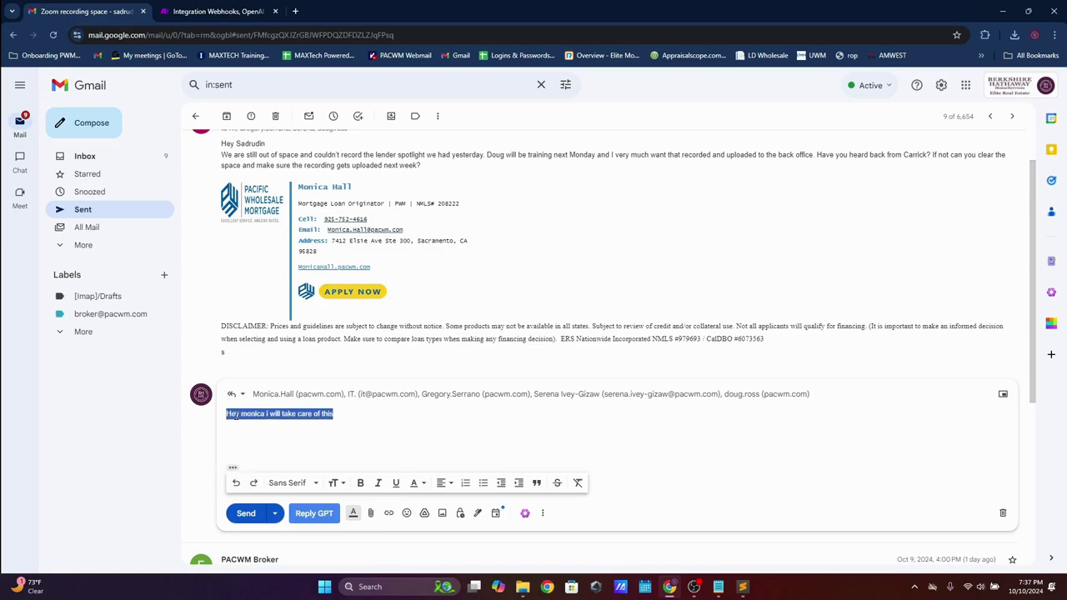
click(234, 470)
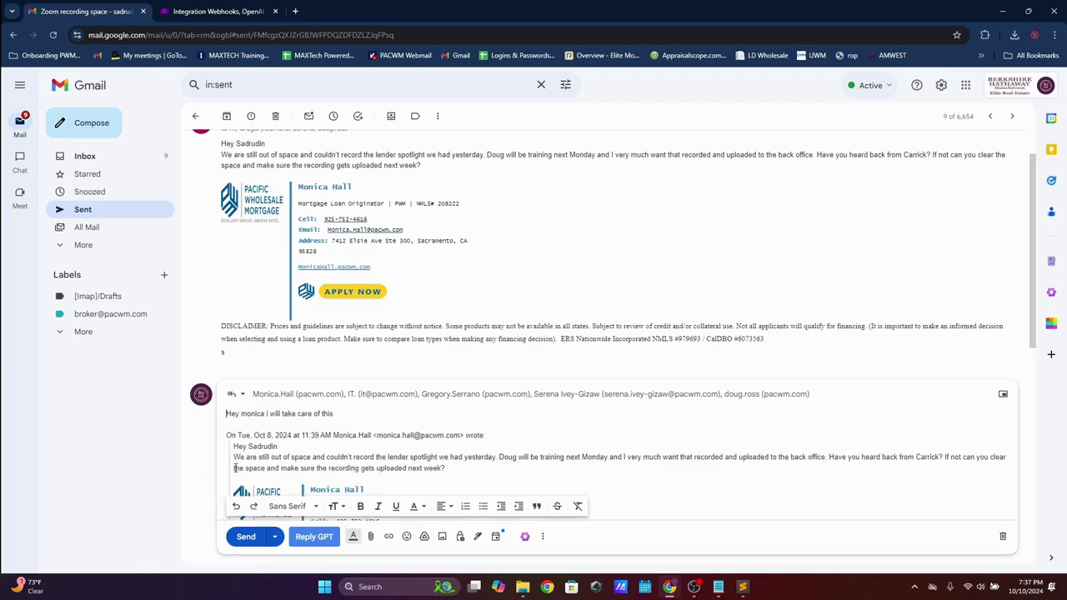
click(264, 414)
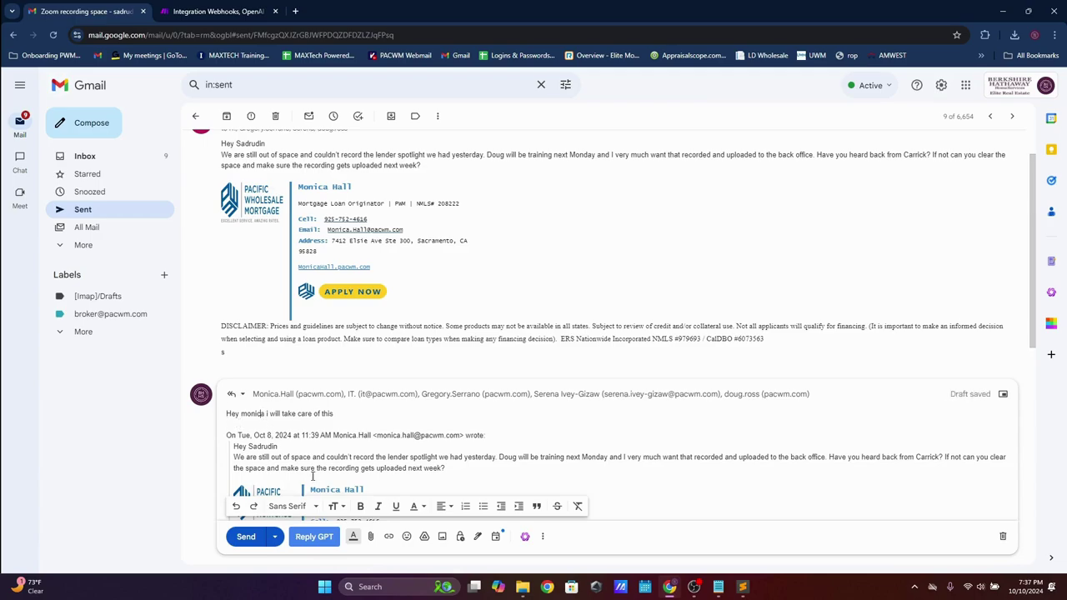
click(313, 539)
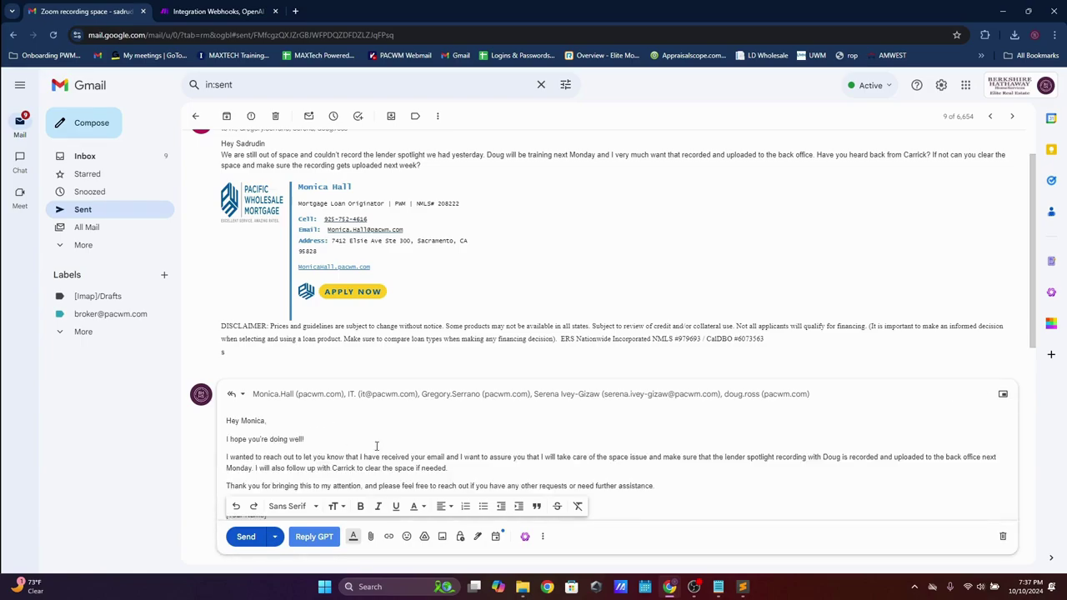
scroll(375, 434, down, 1)
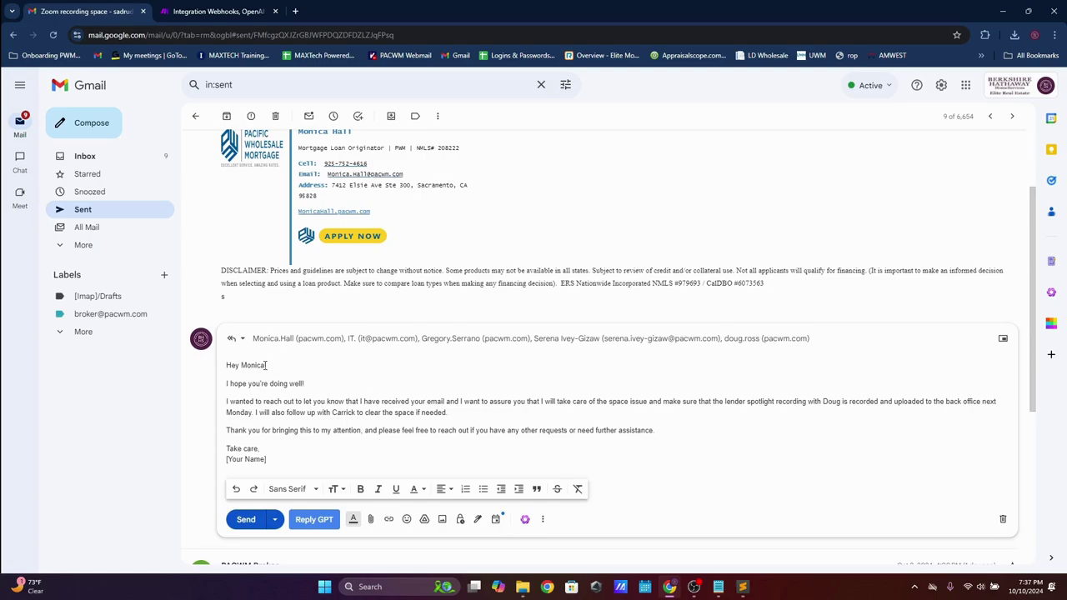
- Replace the [Your Name] placeholder in the generated reply's closing with the sender's first name
triple_click(250, 459)
drag(273, 459, 227, 449)
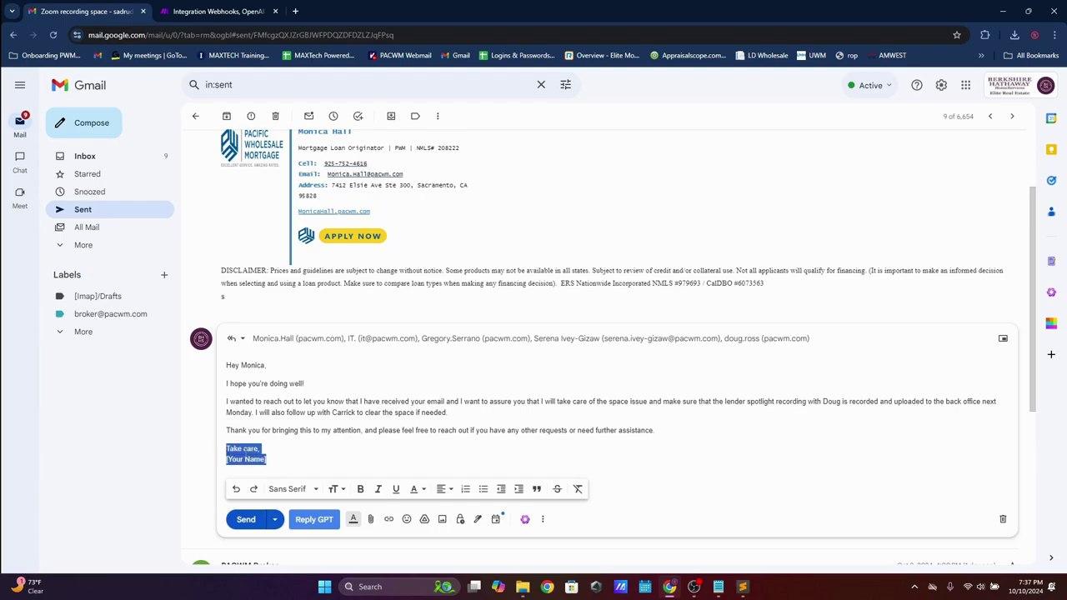
triple_click(274, 461)
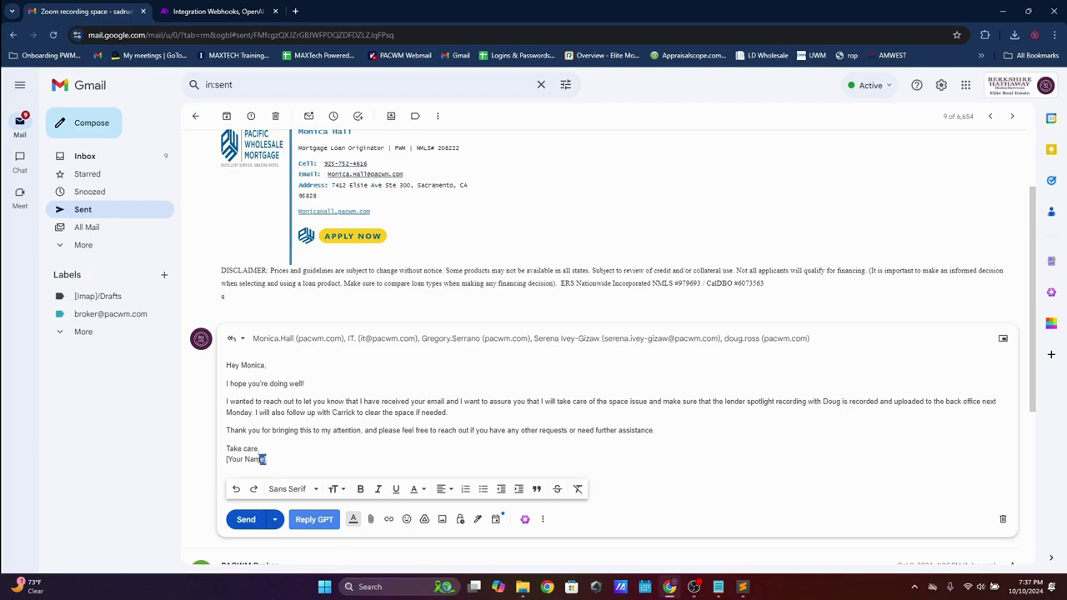
text(Sadrudin)
scroll(497, 308, up, 3)
scroll(397, 281, down, 3)
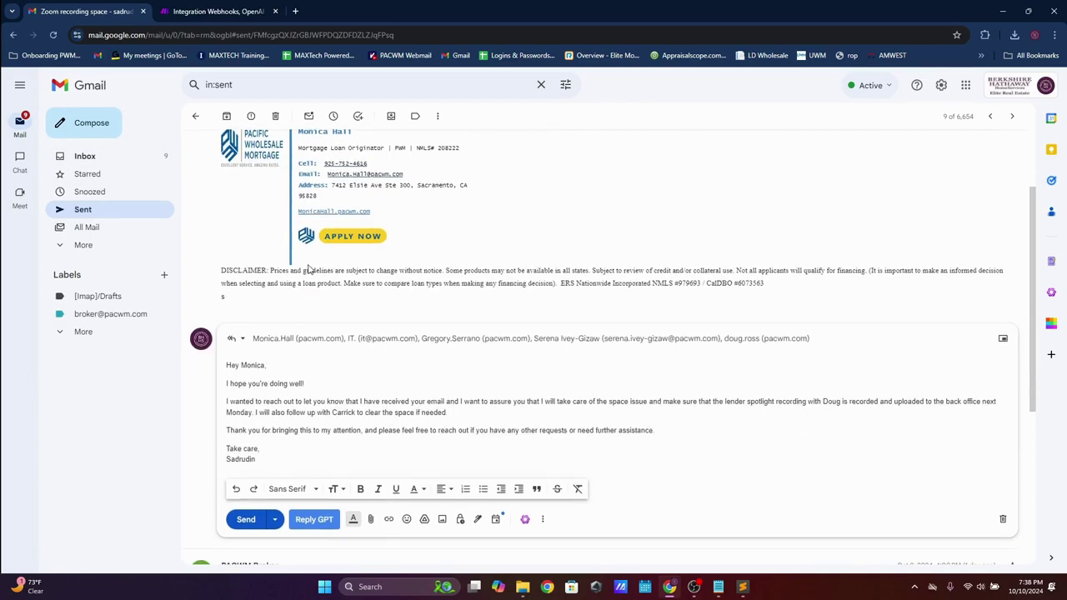
- Start a new email and change its From address to the account that carries the Berkshire Hathaway HomeServices signature
click(94, 131)
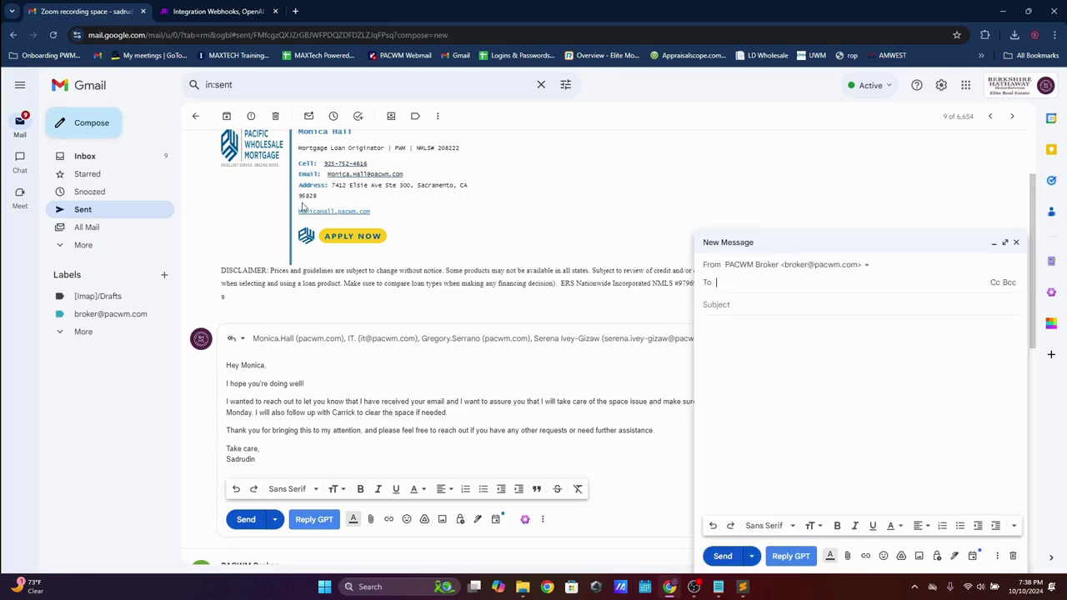
click(757, 265)
click(760, 284)
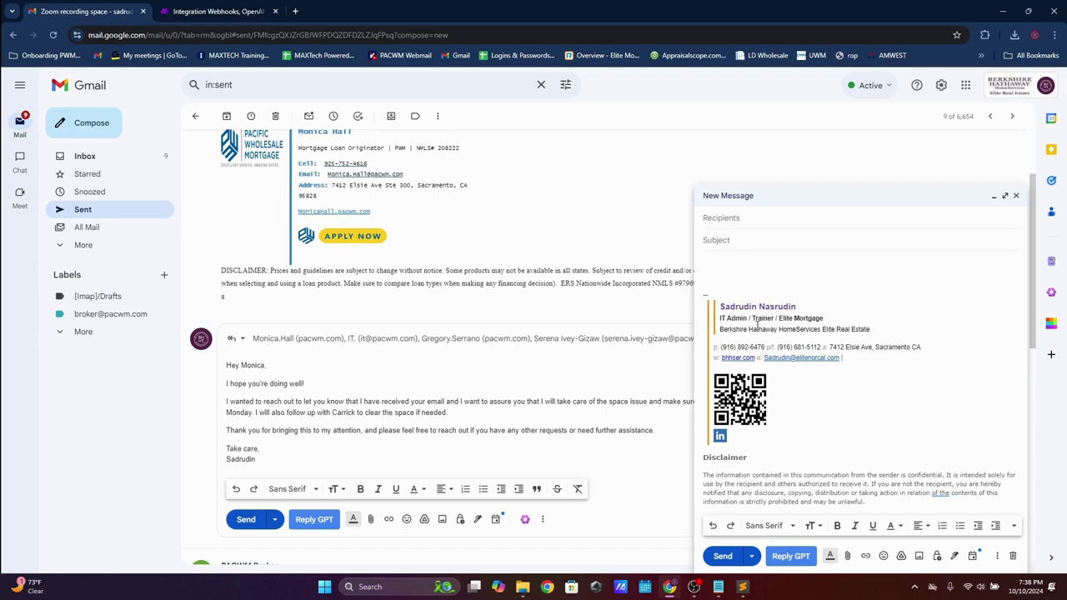
- Write "Hey please join the link below for our zoom meeting to setup your systems" in the body and expand it with Reply GPT
text(Hey please join the link below for our zoom meet)
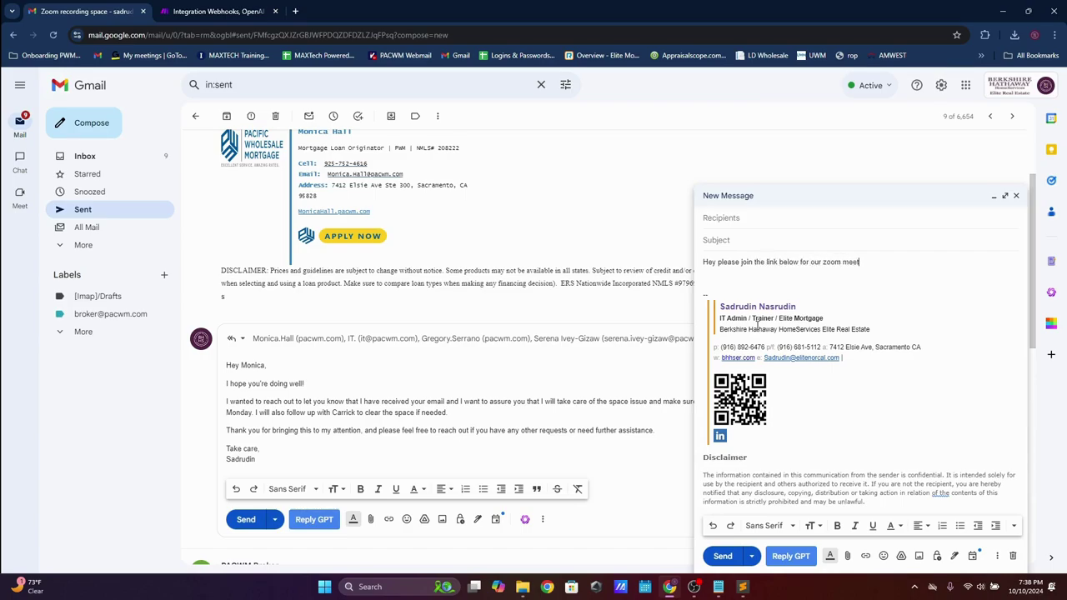
text(ing to setup your systems)
click(806, 557)
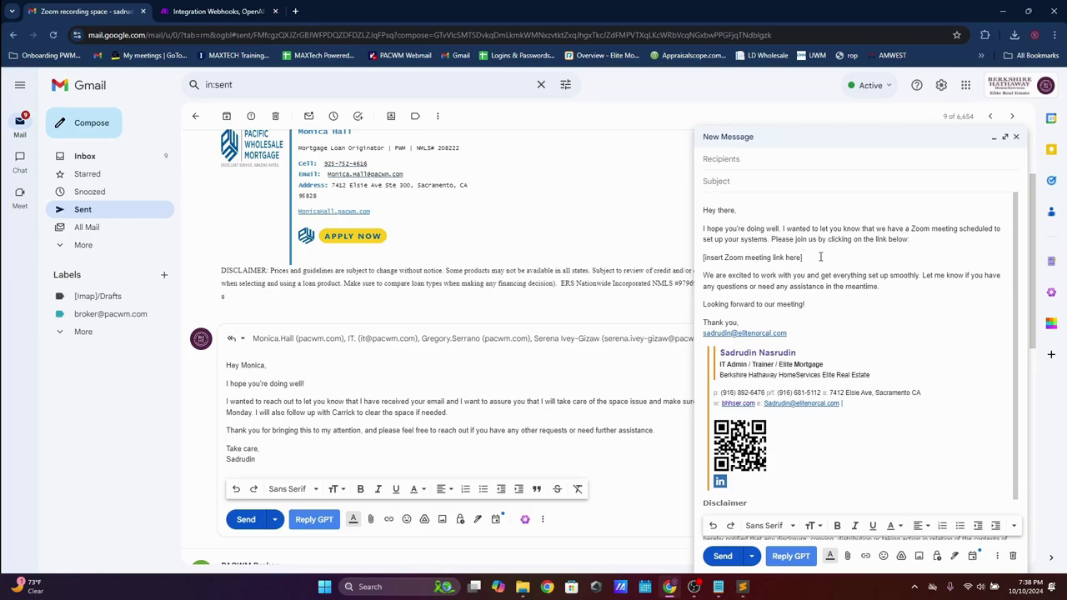
- Examine the meeting link placeholder and closing in the new message, and compare them with the generated reply in the thread
drag(803, 258, 707, 264)
click(732, 279)
drag(811, 338, 705, 324)
click(771, 351)
scroll(801, 348, down, 1)
scroll(797, 367, up, 1)
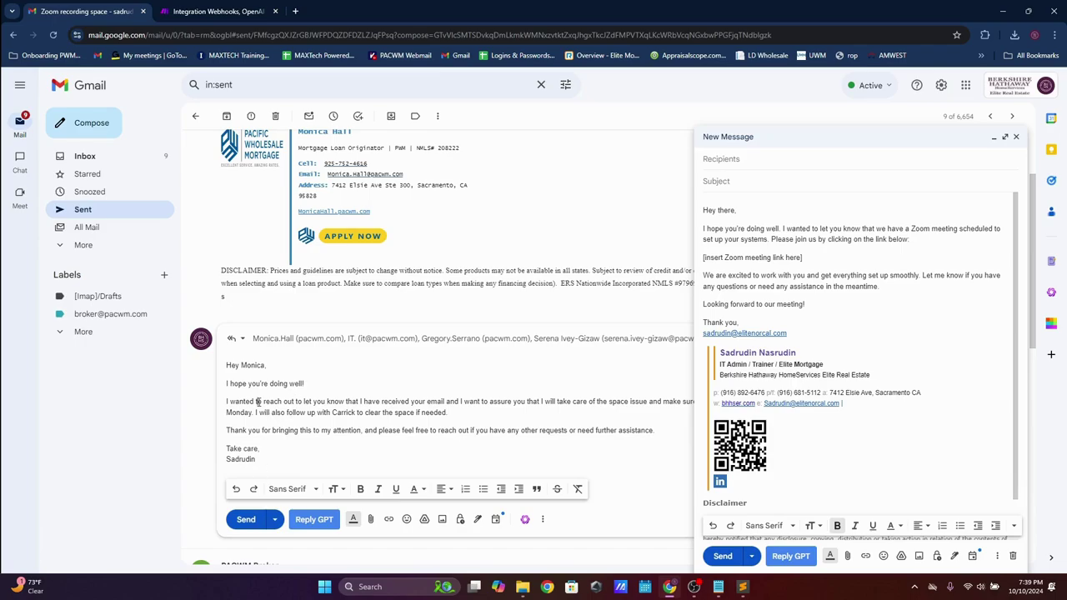
scroll(356, 255, up, 2)
scroll(350, 283, down, 2)
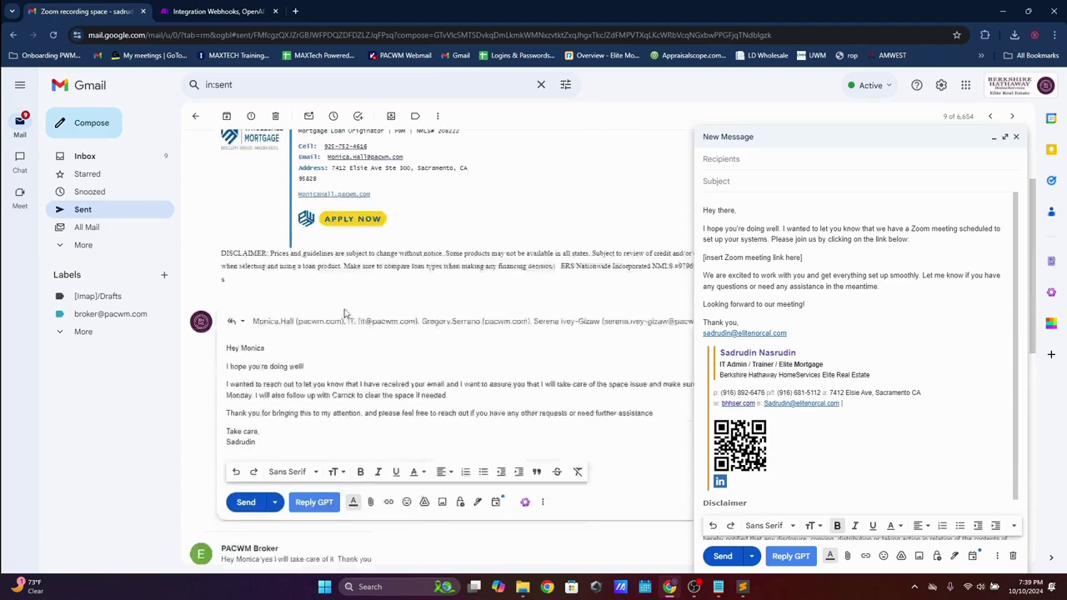
scroll(354, 333, down, 2)
scroll(370, 392, up, 2)
scroll(392, 367, down, 2)
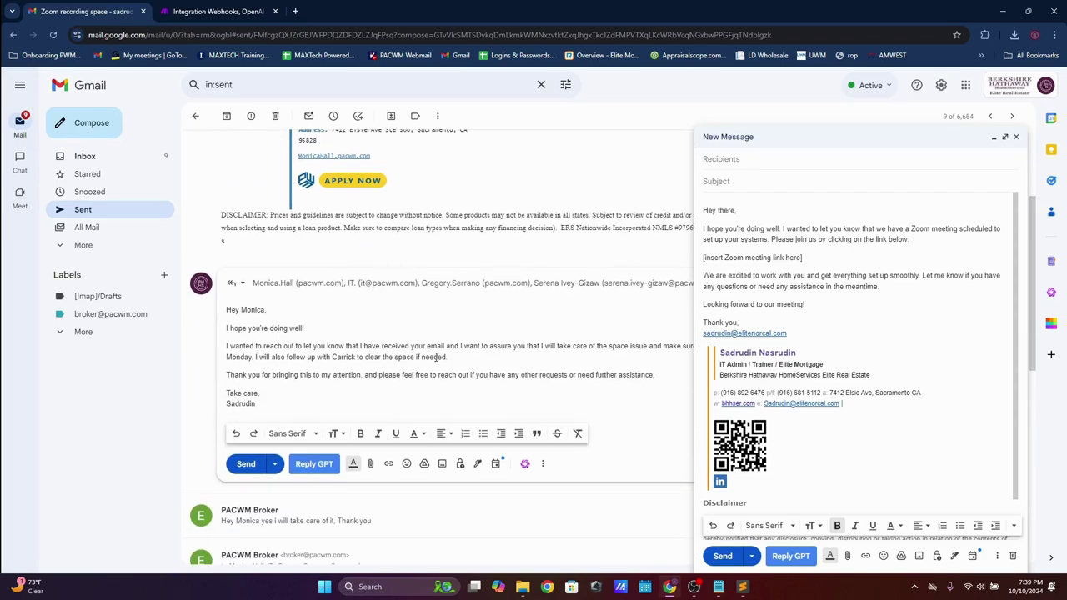
scroll(385, 350, up, 1)
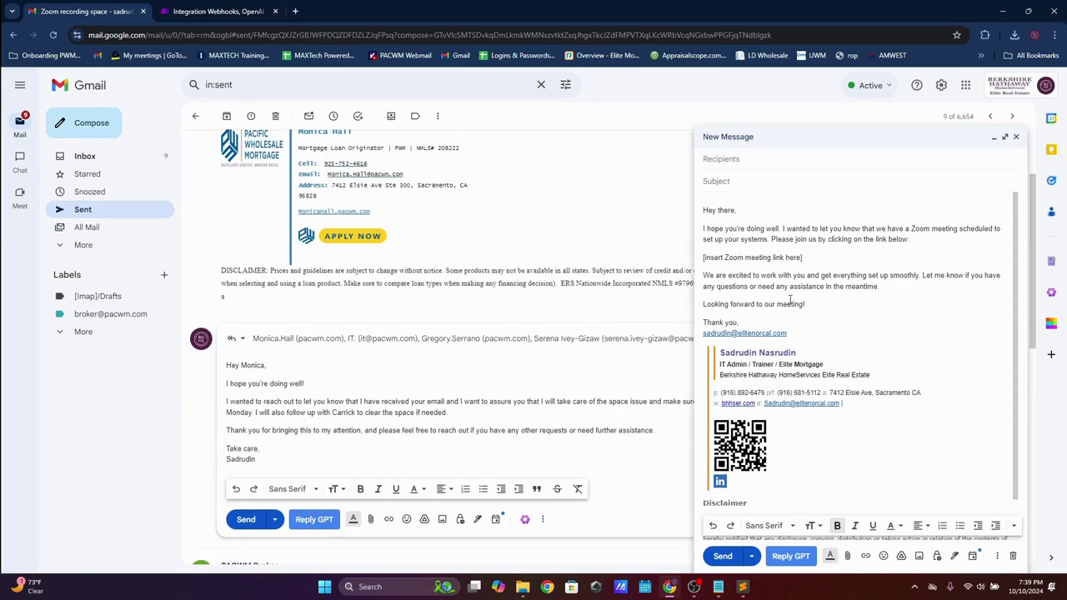
click(818, 256)
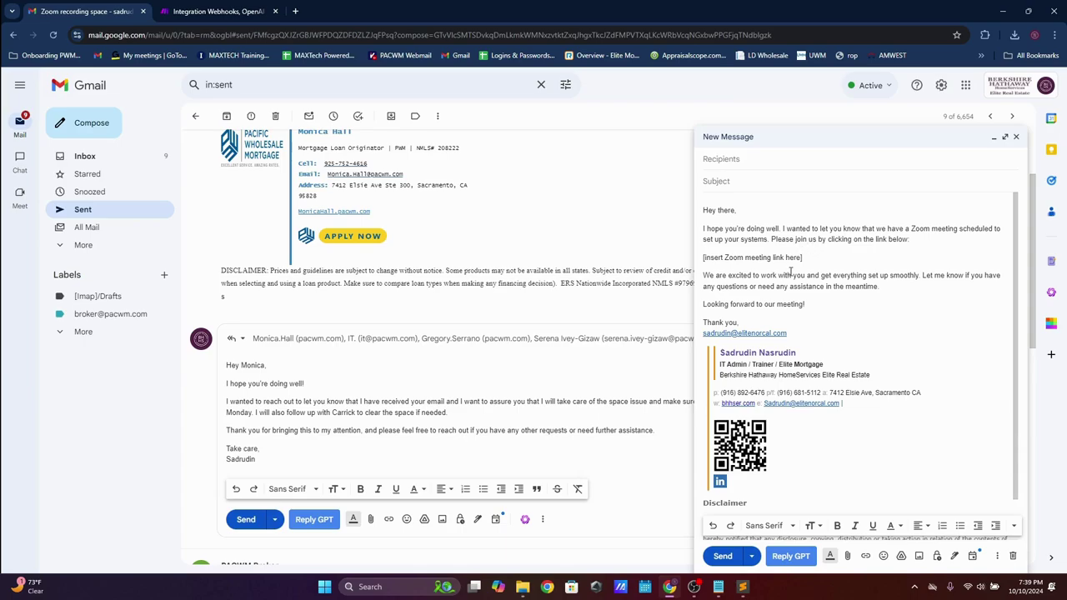
- Delete the generated "Thank you" closing above the signature, highlight the Zoom link placeholder, and discard the new message draft
drag(807, 342, 702, 331)
key(BackSpace)
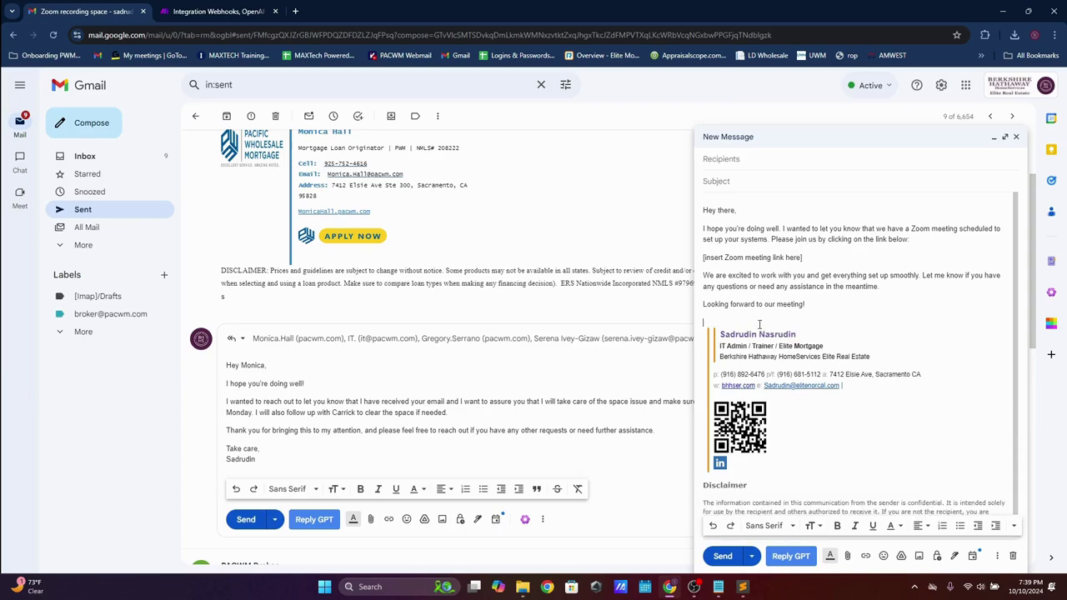
drag(803, 258, 704, 258)
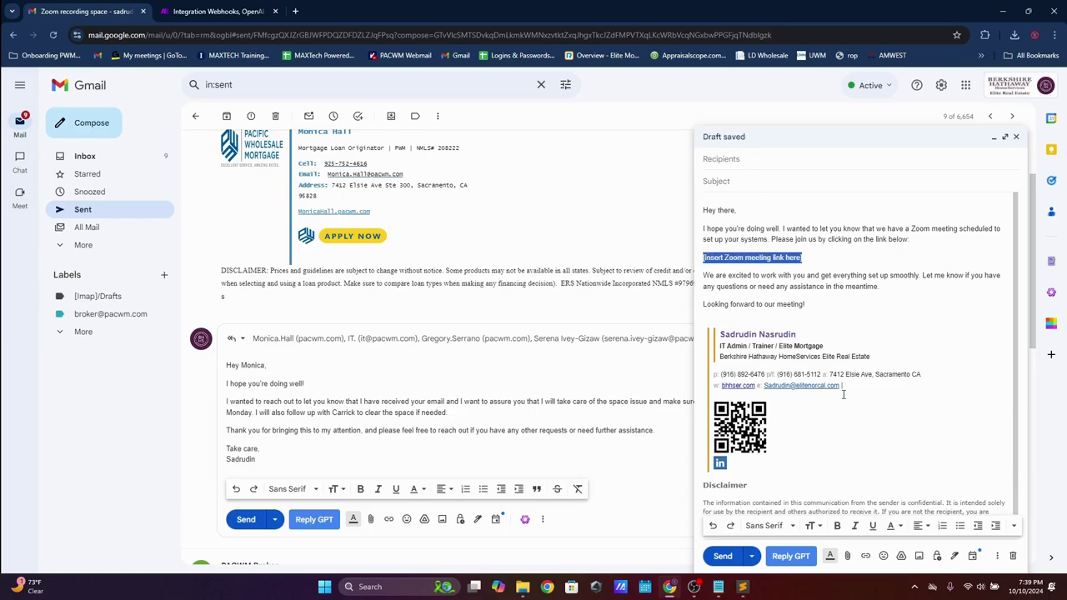
click(1012, 556)
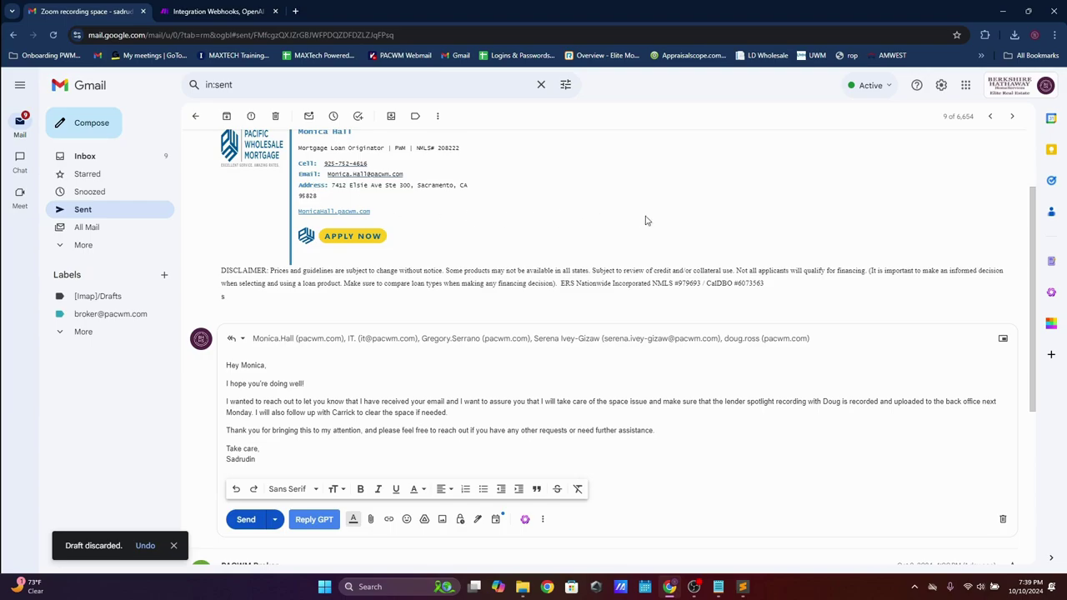
- Switch to the Make scenario and view the custom webhook trigger's address settings
click(199, 10)
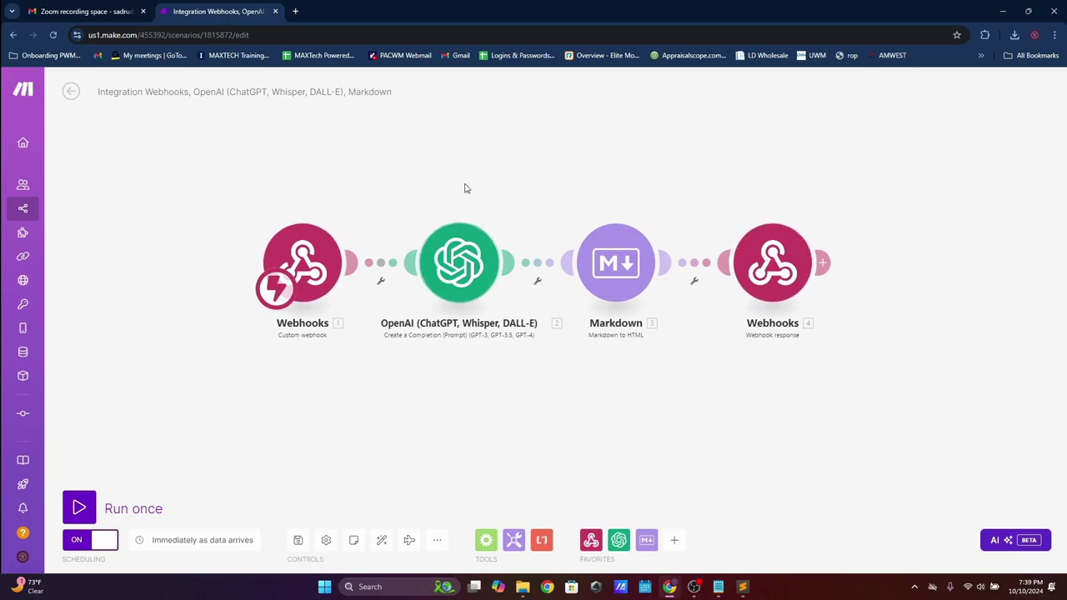
click(306, 260)
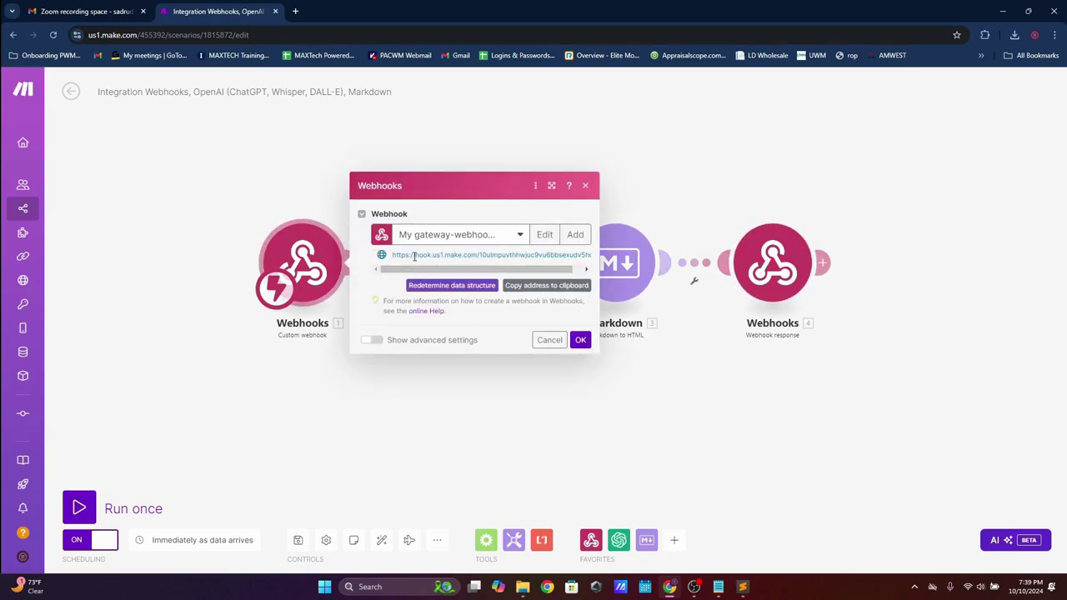
click(304, 383)
- Review the OpenAI module's model and system message prompt with its mapped email fields, and close its settings
click(443, 285)
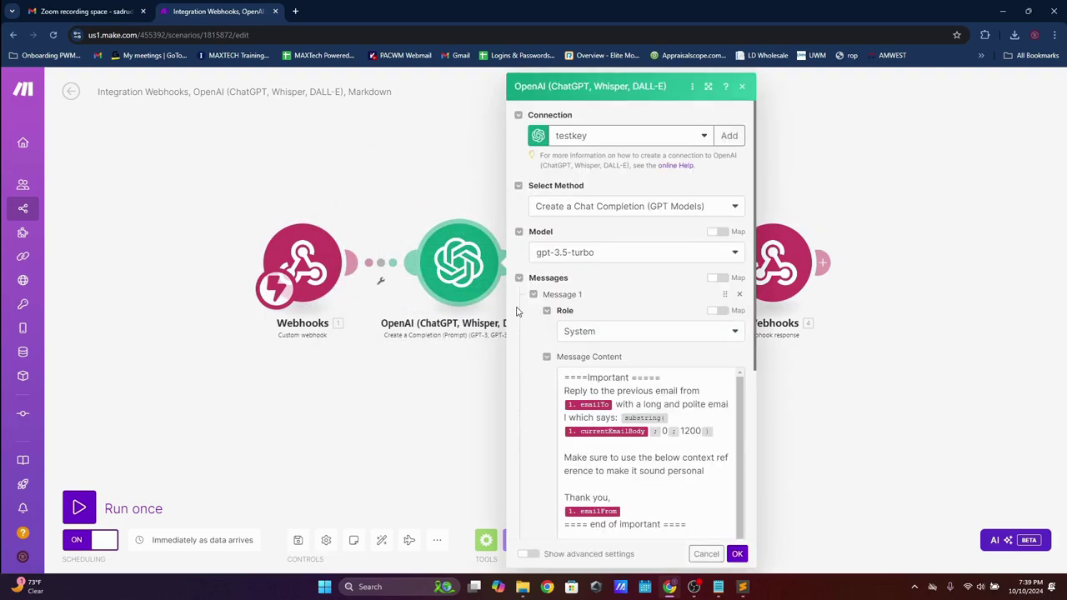
scroll(659, 267, down, 5)
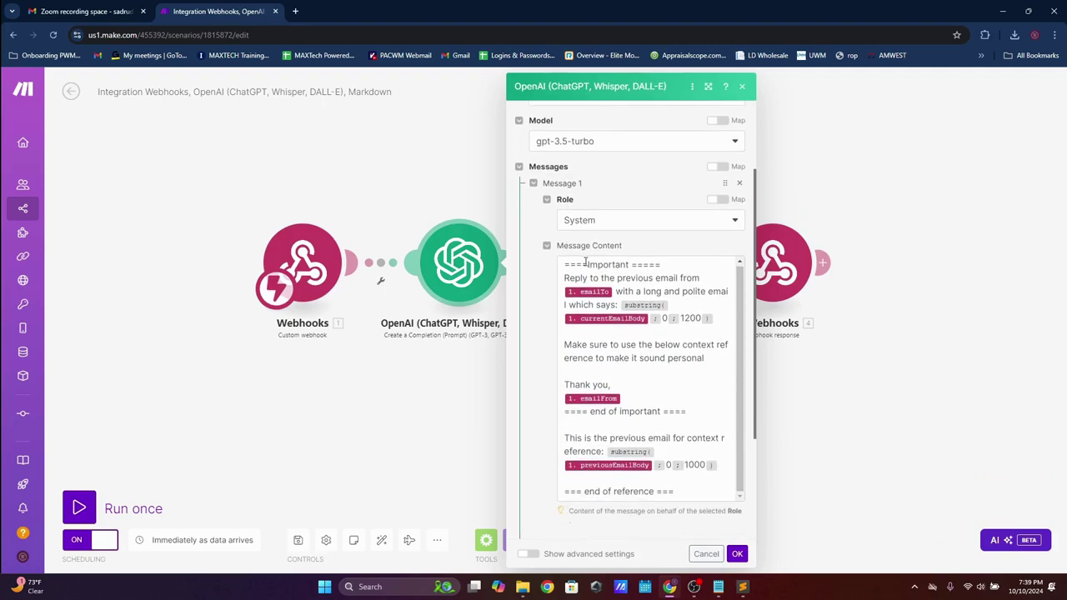
scroll(546, 344, up, 5)
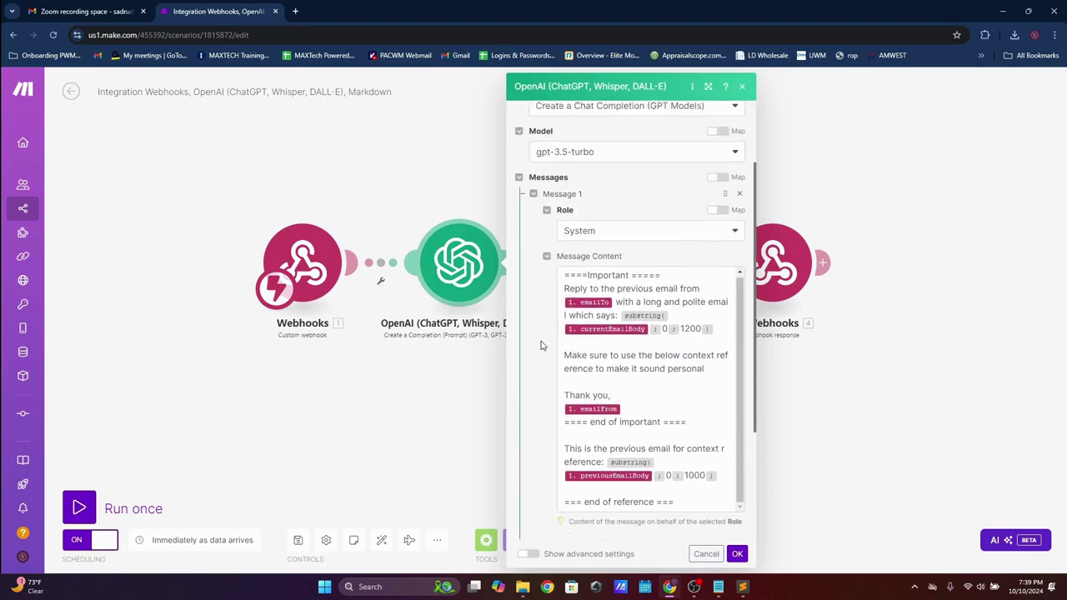
scroll(584, 333, down, 4)
scroll(584, 321, up, 5)
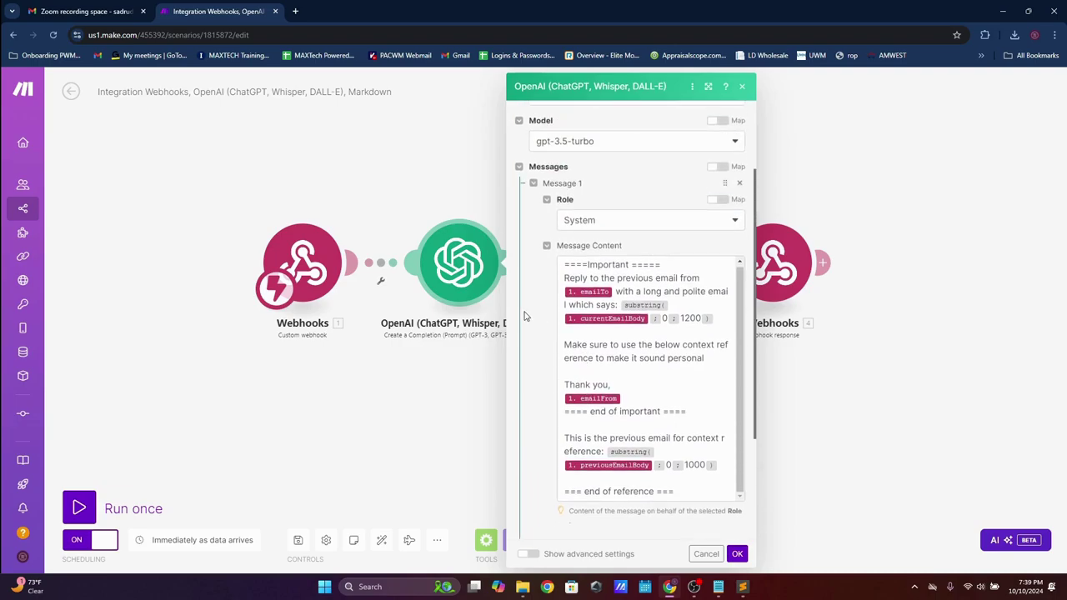
click(737, 554)
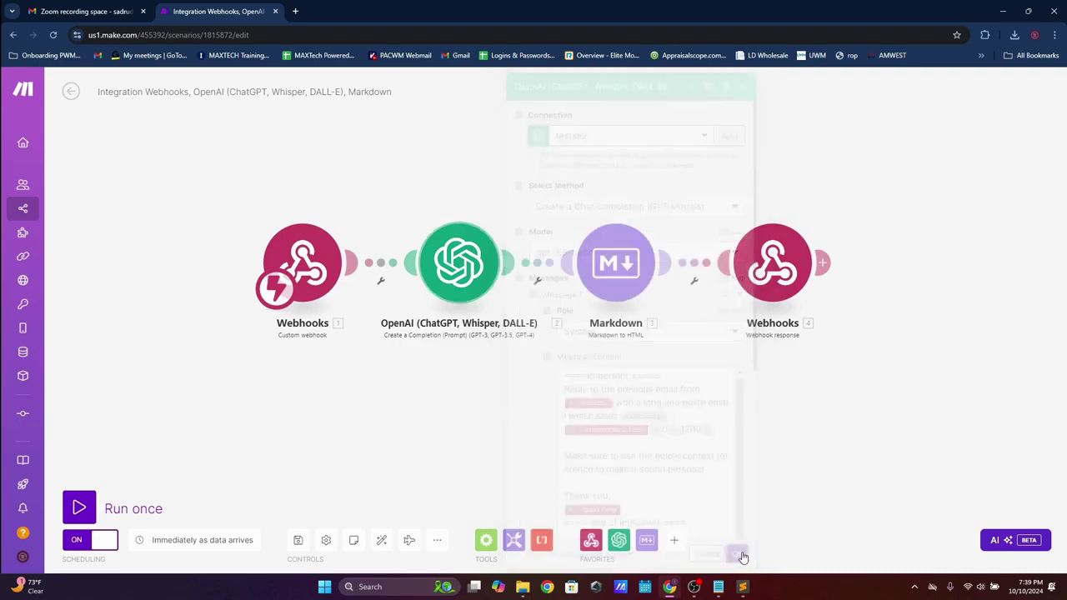
- Insert the Message Content from the OpenAI Choices[] output into the Markdown field, remove the duplicate mapping, and close the module settings
click(635, 327)
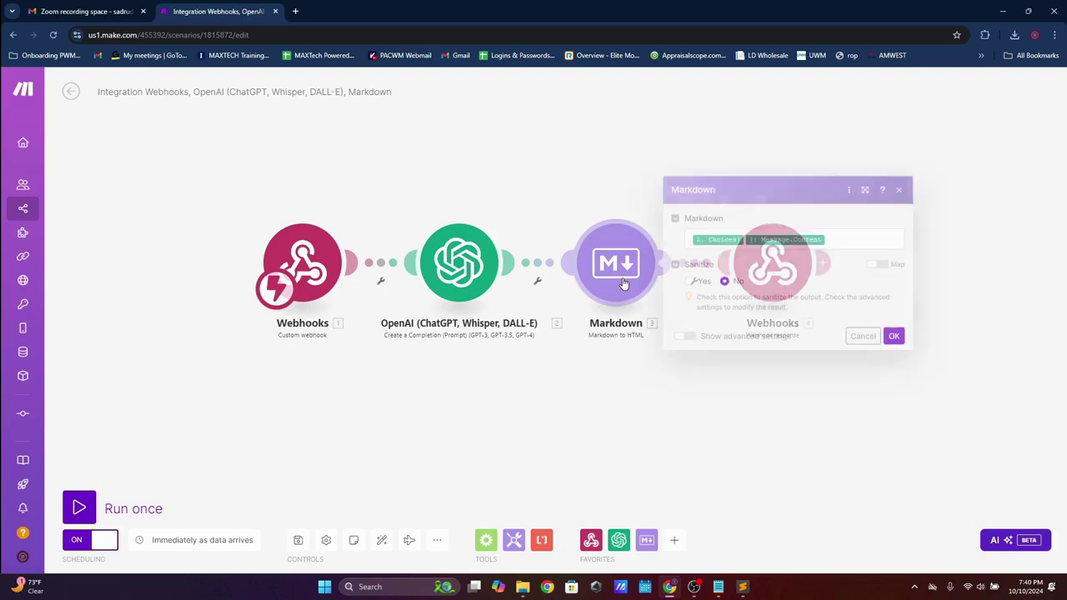
click(836, 239)
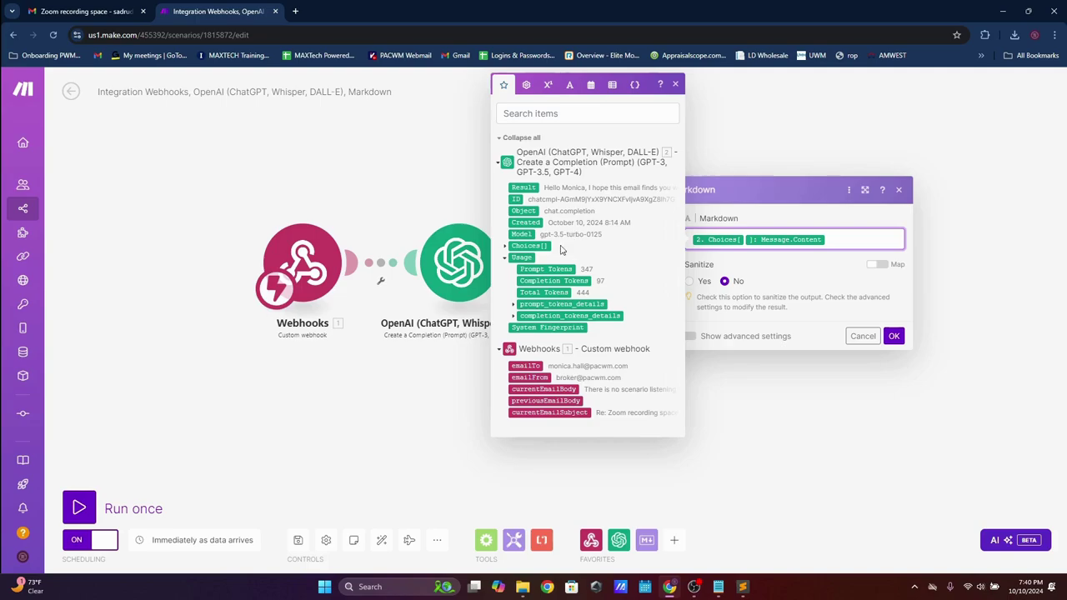
click(505, 246)
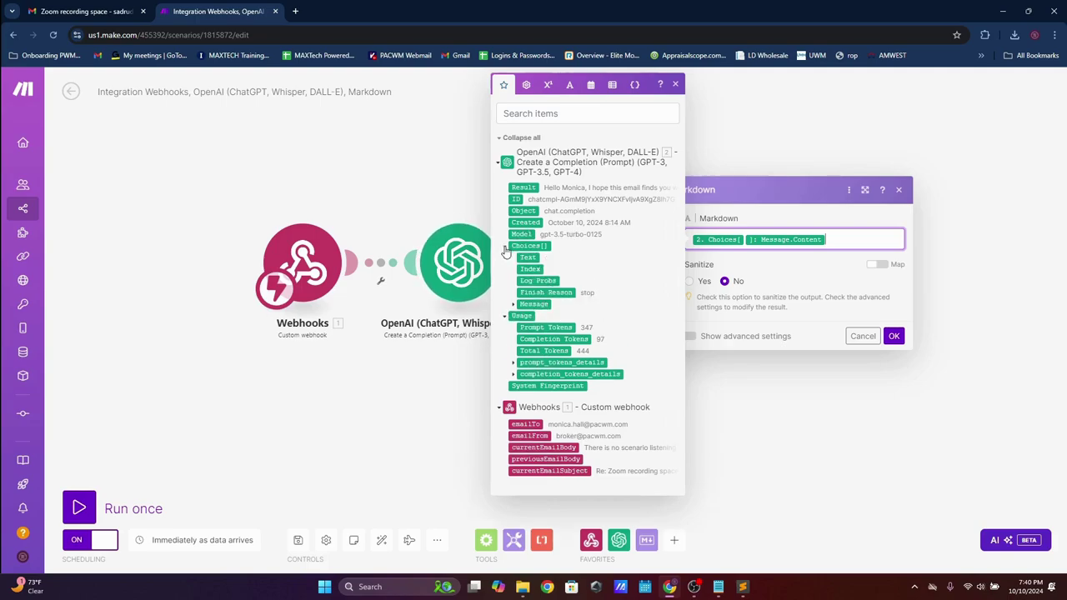
click(513, 304)
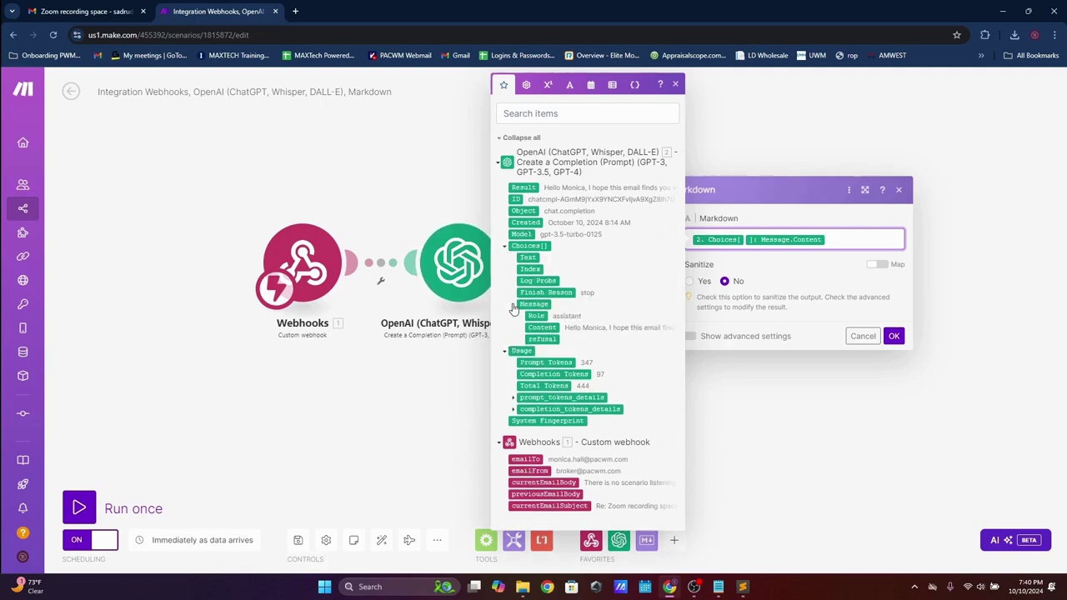
click(550, 328)
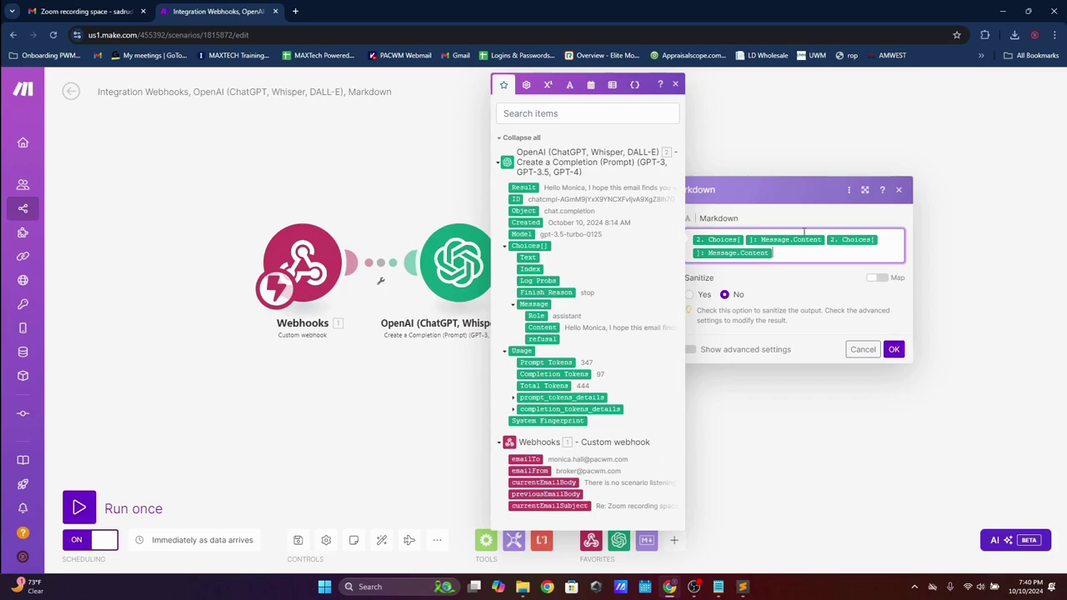
key(BackSpace)
key(BackSpace)
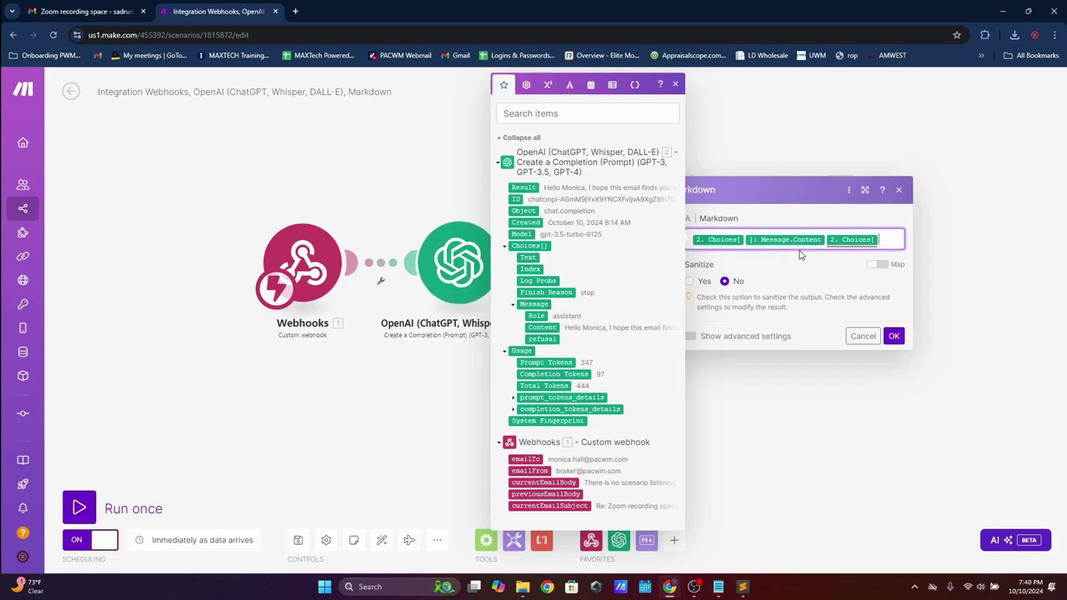
click(894, 336)
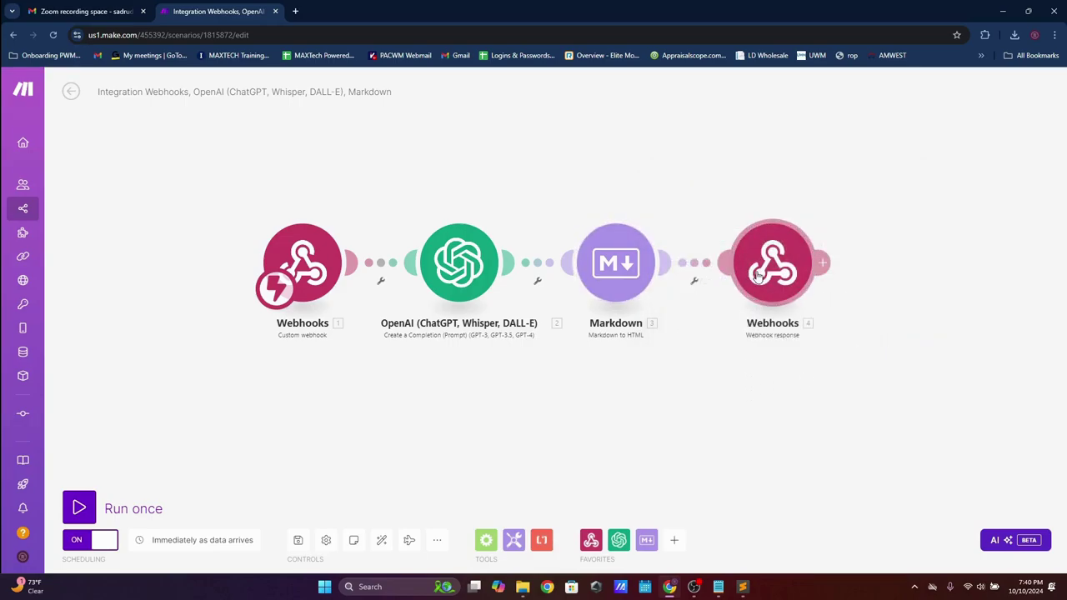
- Check the status and body mapping of the final webhook response module
click(758, 278)
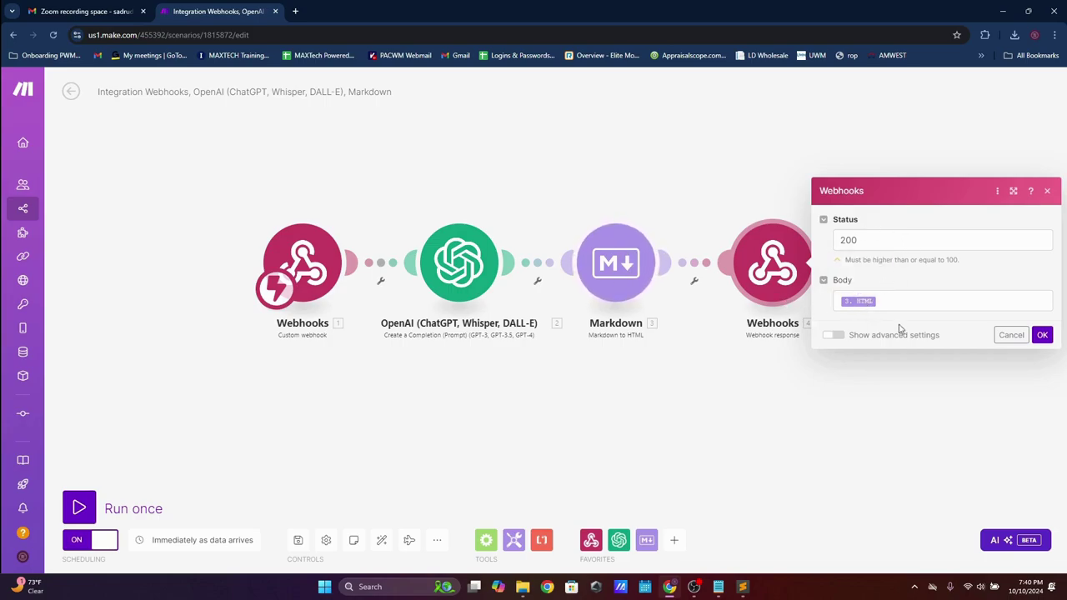
click(1043, 335)
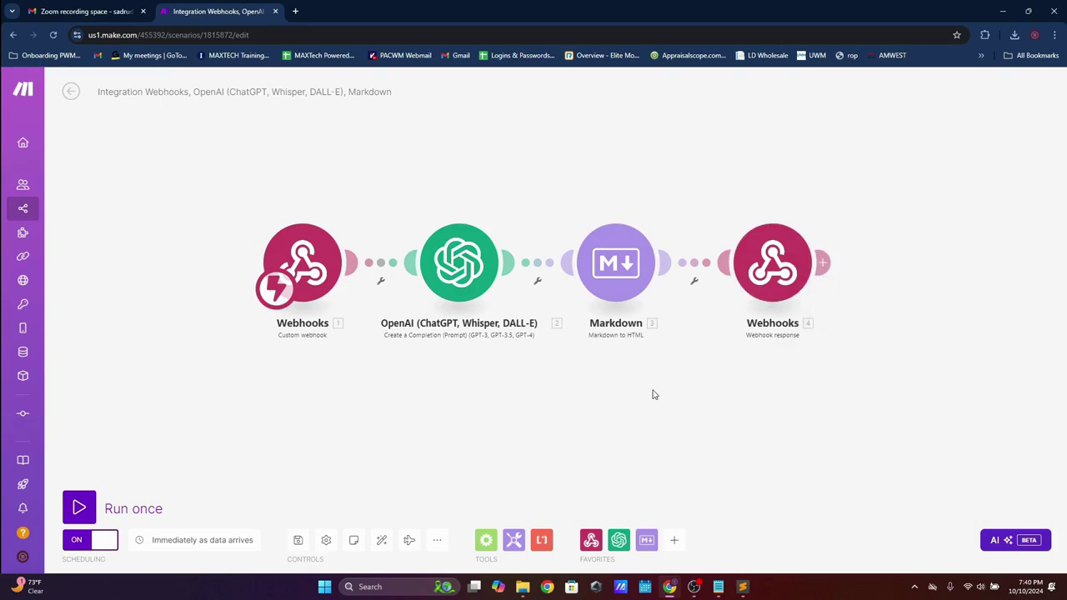
- Open a browser window under another Chrome profile and arrange it as a smaller window beside the gmail-gpt-extension folder on the desktop
click(1037, 37)
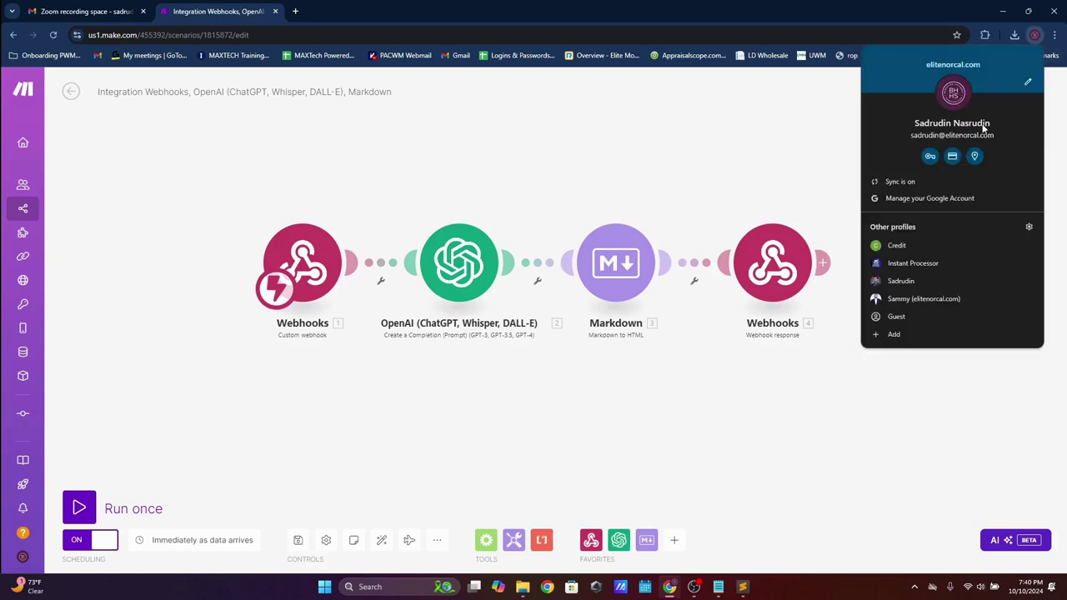
click(900, 281)
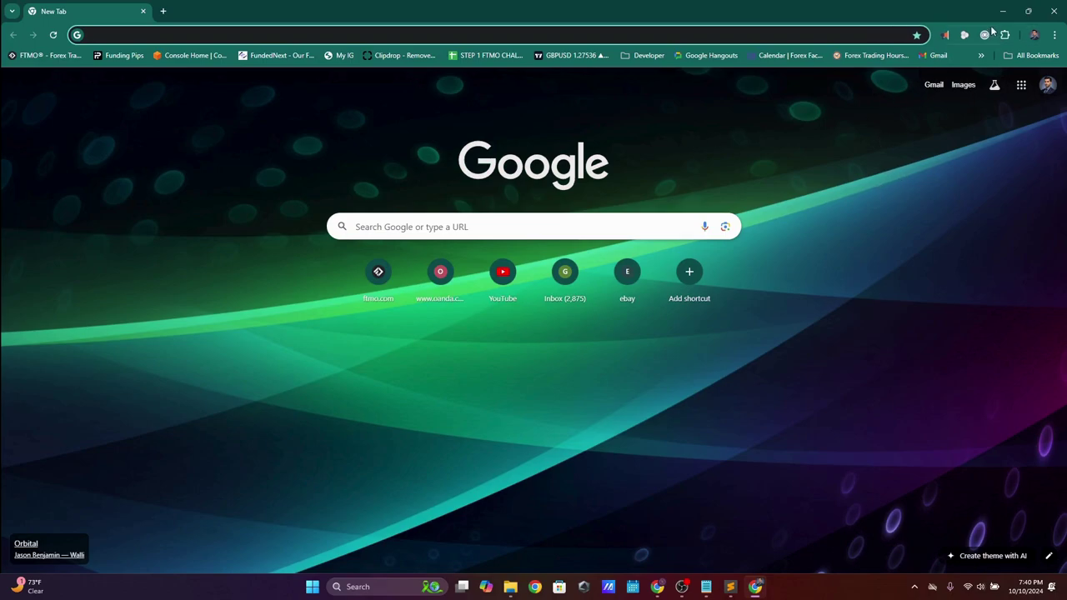
drag(939, 17, 520, 288)
drag(532, 251, 865, 202)
drag(545, 283, 650, 58)
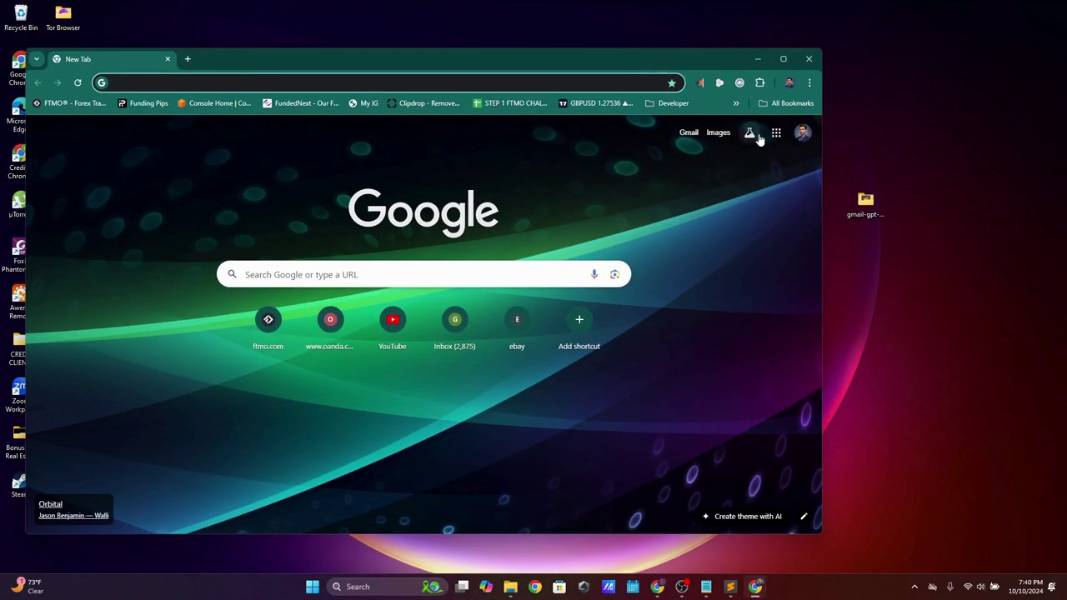
- Compress the gmail-gpt-extension folder to a ZIP file and place the archive in the open area of the desktop
right_click(865, 198)
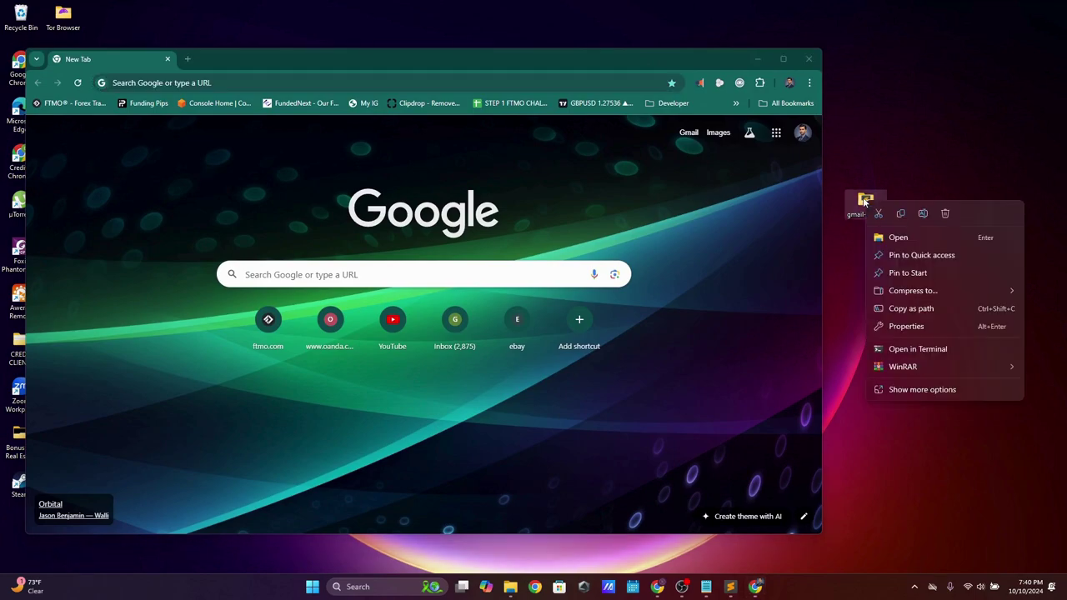
mouse_move(918, 290)
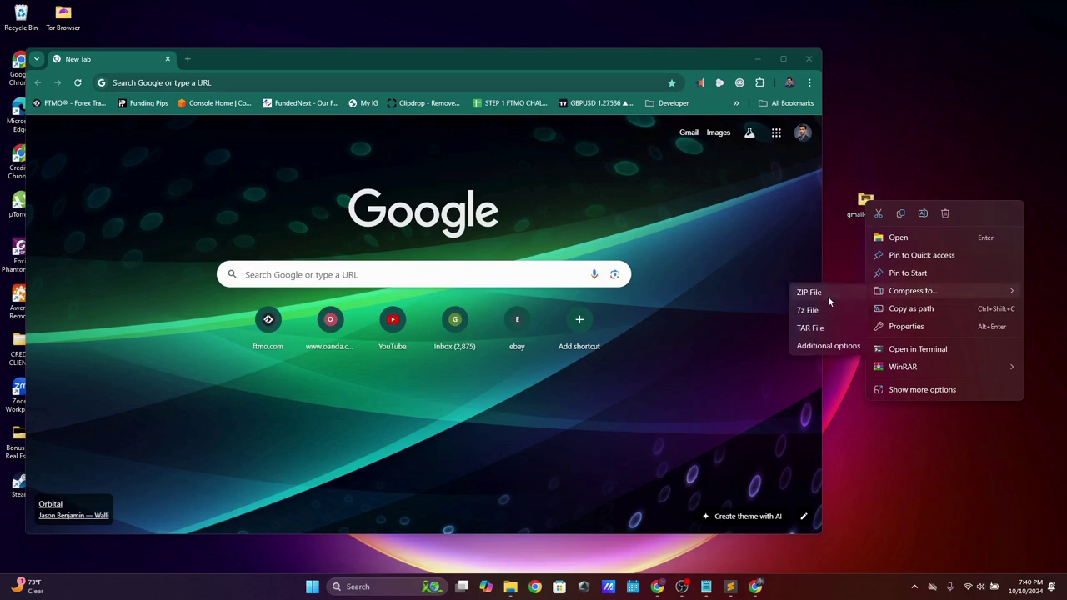
click(828, 296)
click(125, 558)
drag(21, 533, 945, 411)
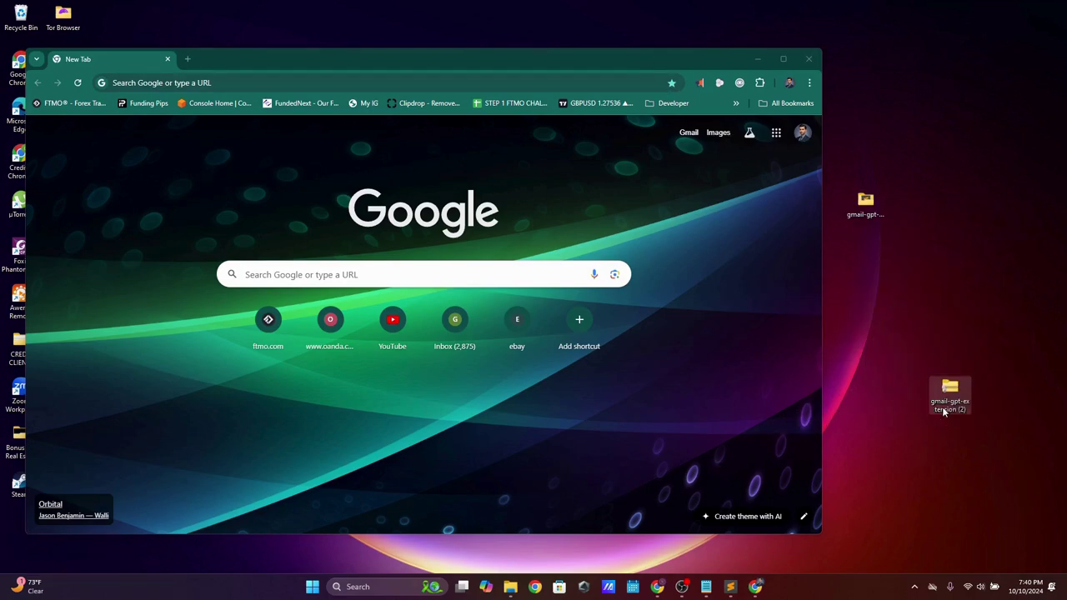
- Open the ZIP archive, point out the gmail-gpt-extension folder inside that has to be extracted, and close the archive window
double_click(947, 399)
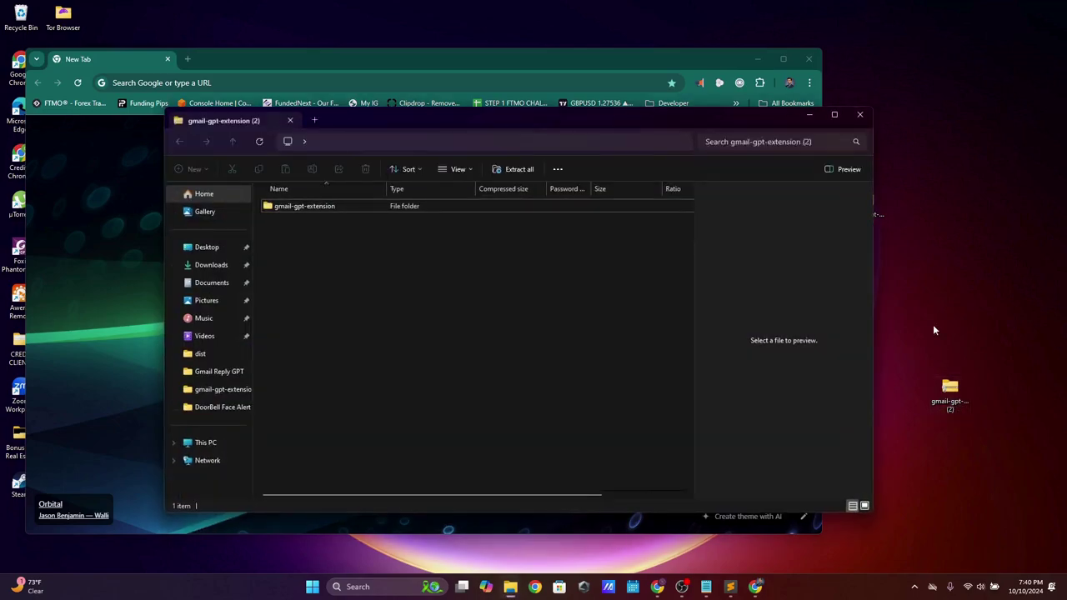
drag(333, 203, 340, 250)
drag(348, 212, 468, 278)
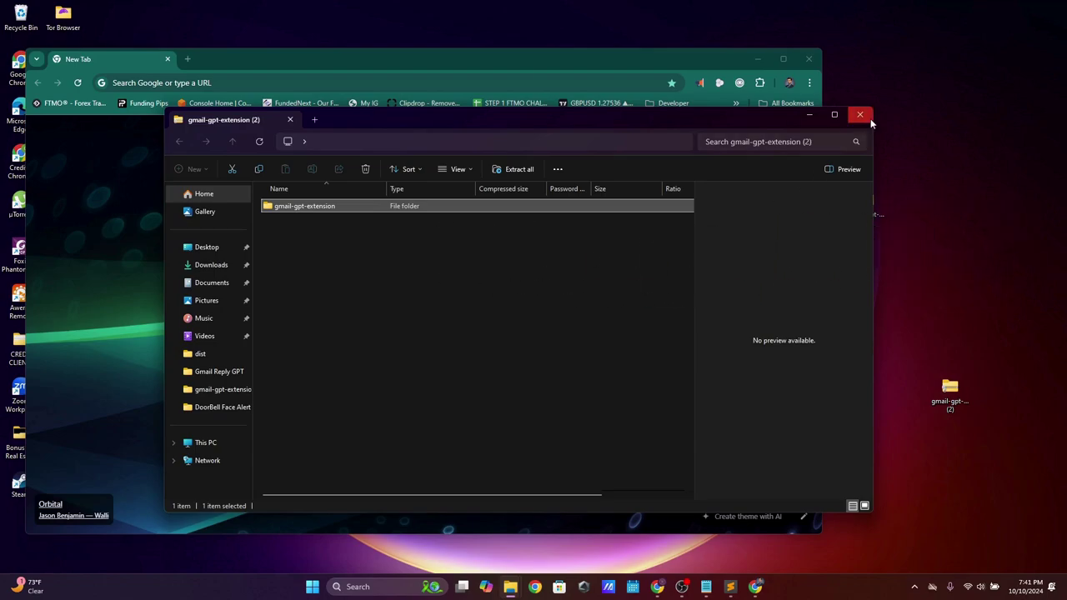
click(861, 115)
- Put the ZIP archive back among the other desktop icons and arrange the extension folder beside the reduced browser window
drag(951, 384, 18, 533)
drag(858, 209, 901, 258)
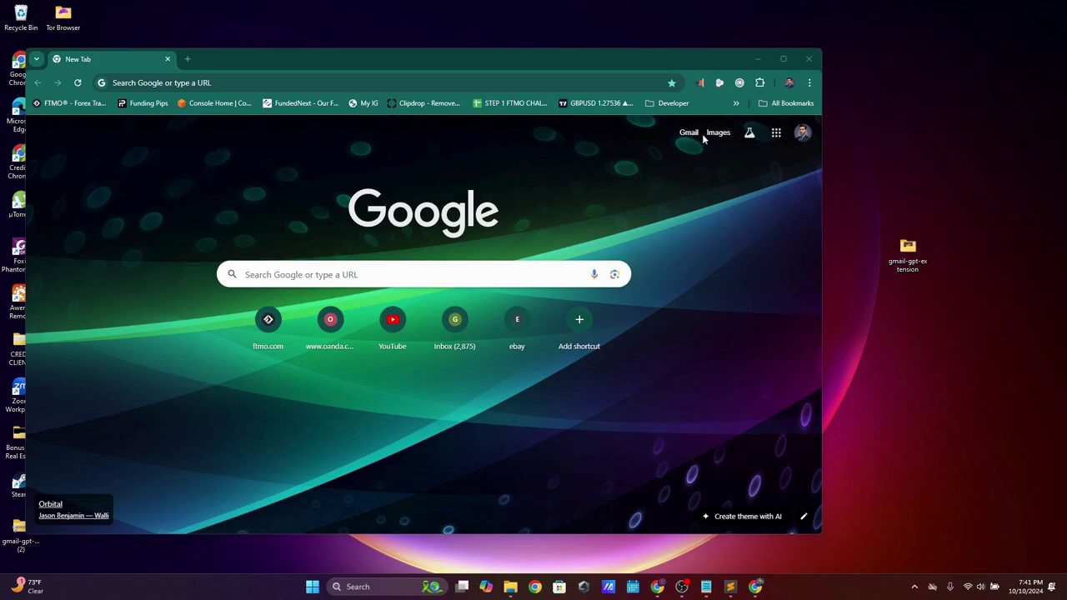
double_click(245, 53)
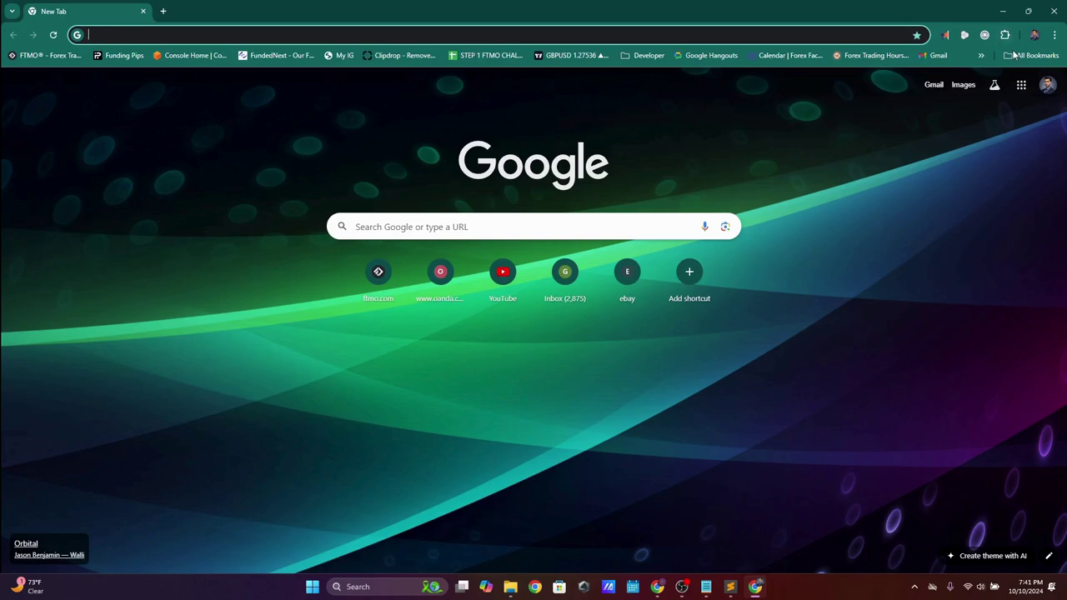
double_click(938, 11)
drag(656, 55, 651, 48)
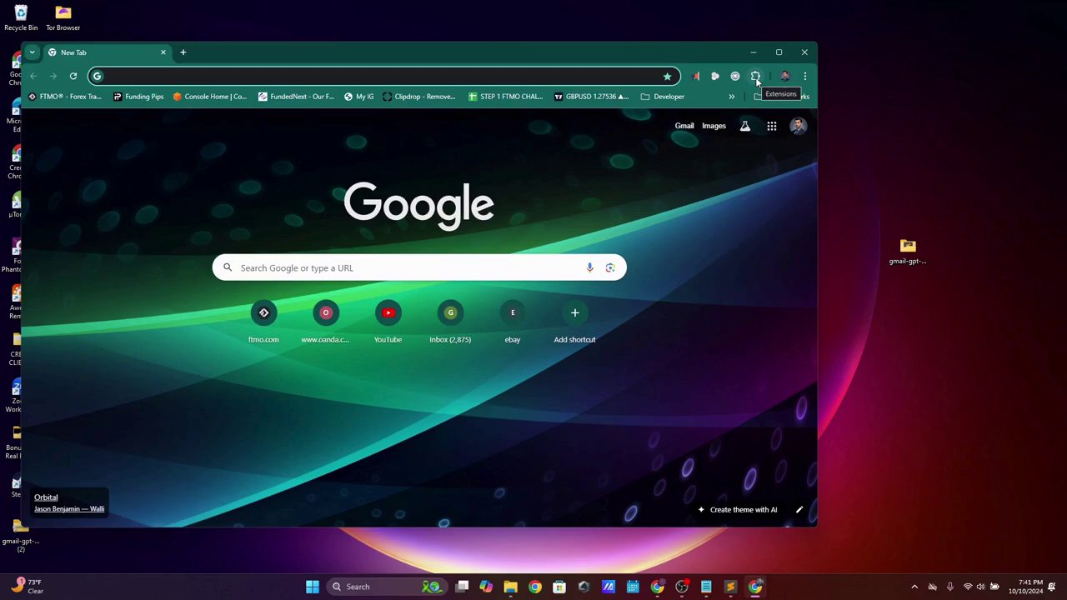
- Load the gmail-gpt-extension folder from the desktop as an unpacked extension through the extension management page
click(755, 77)
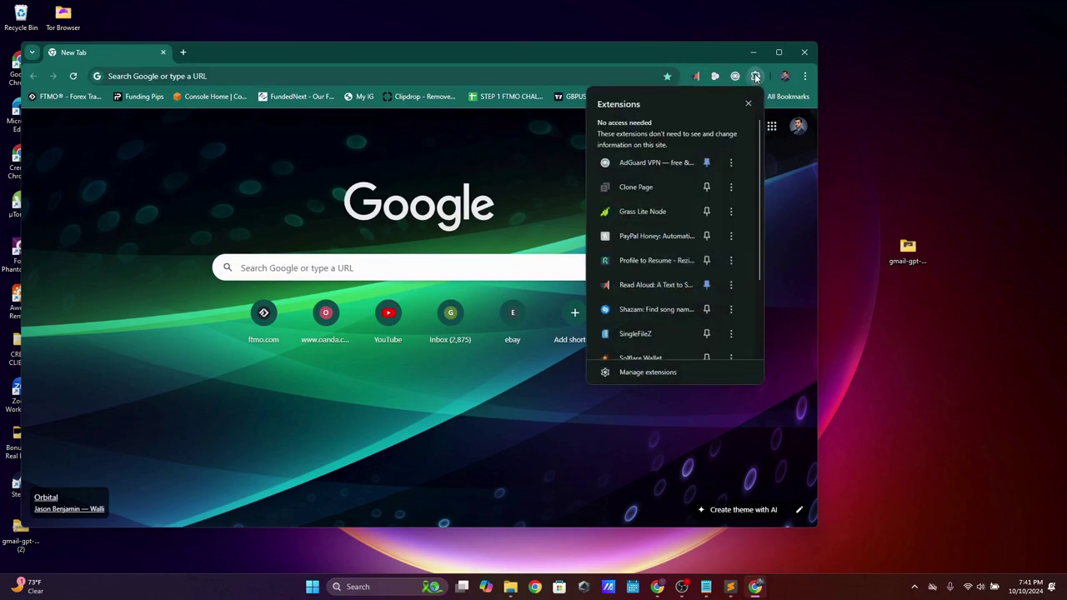
scroll(655, 341, down, 1)
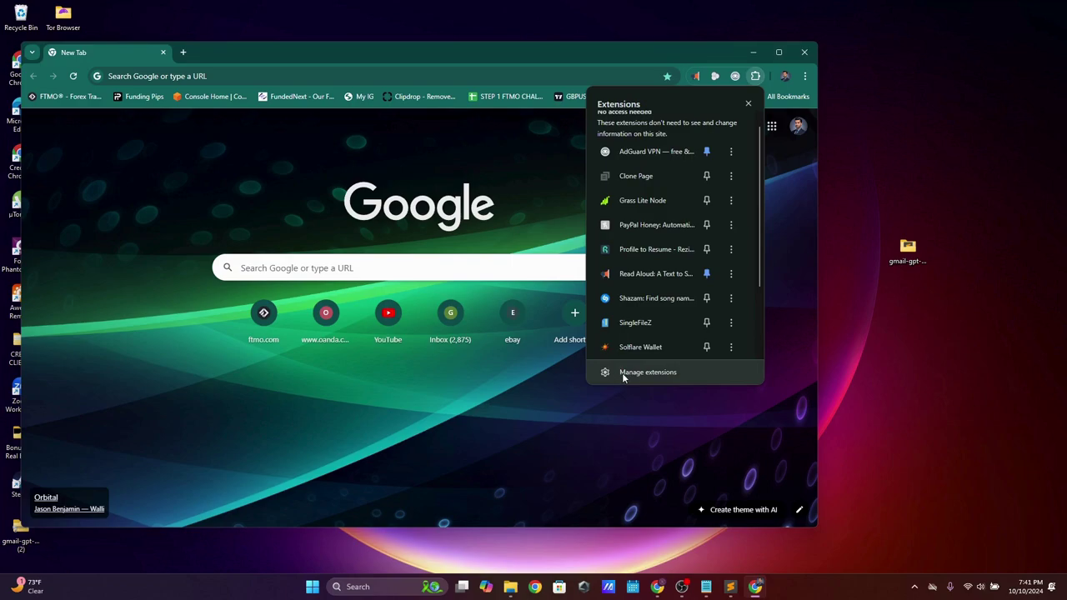
click(624, 375)
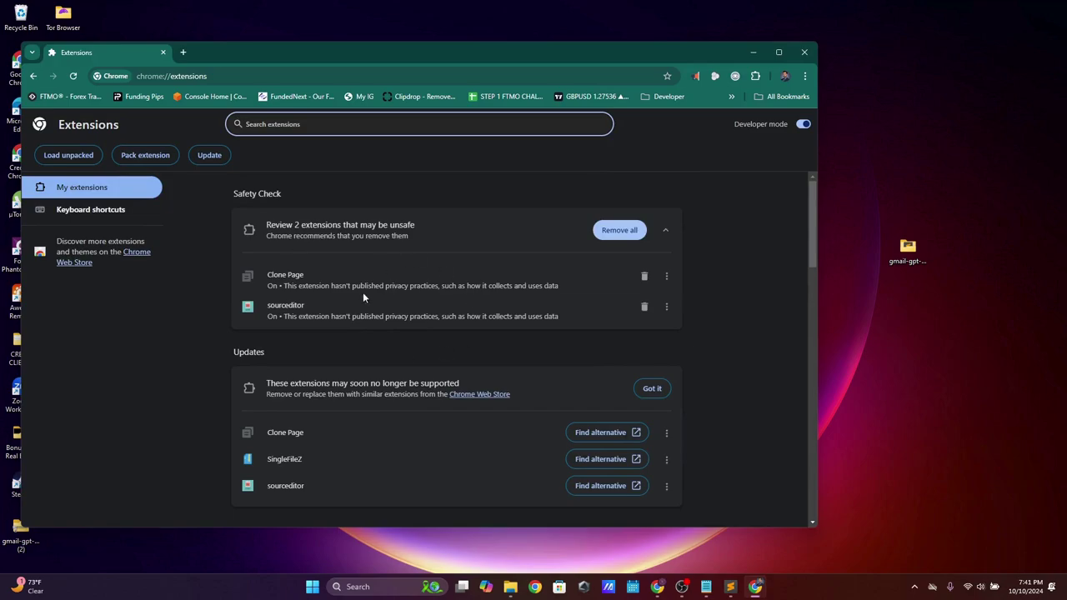
click(69, 155)
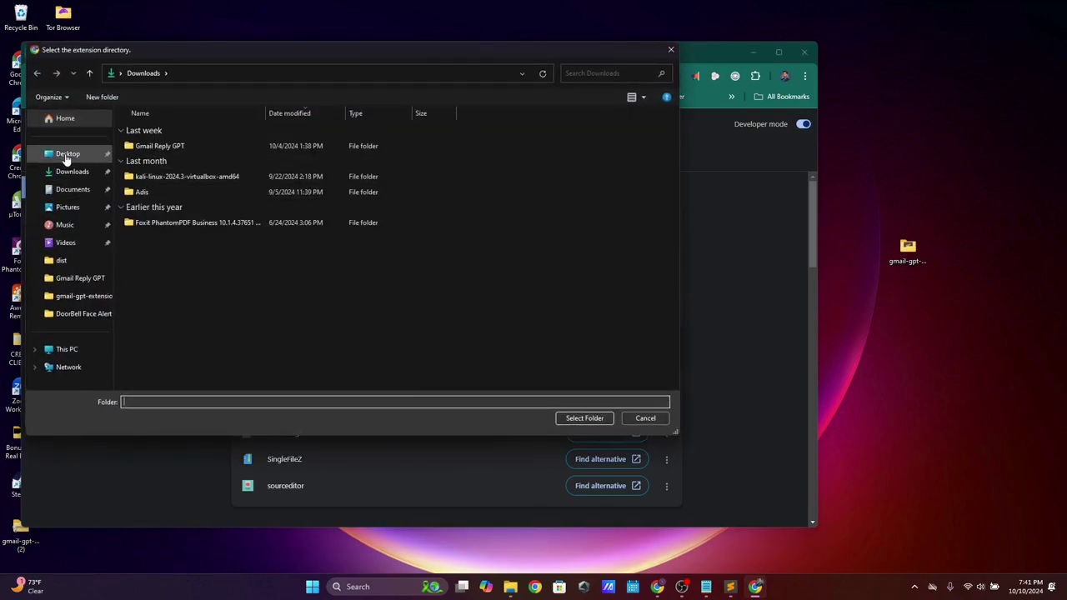
click(67, 153)
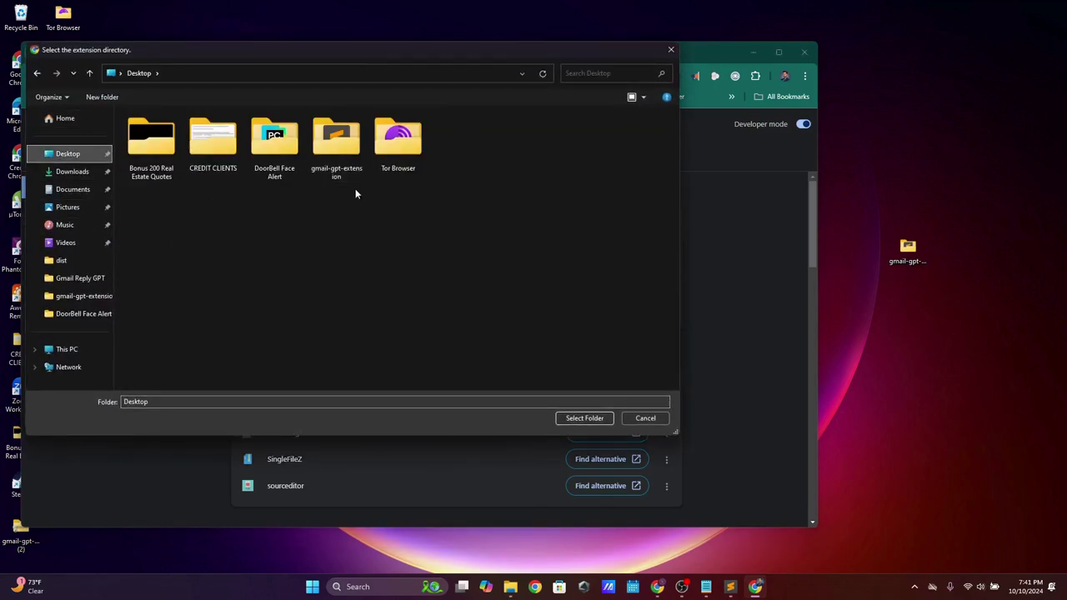
click(340, 149)
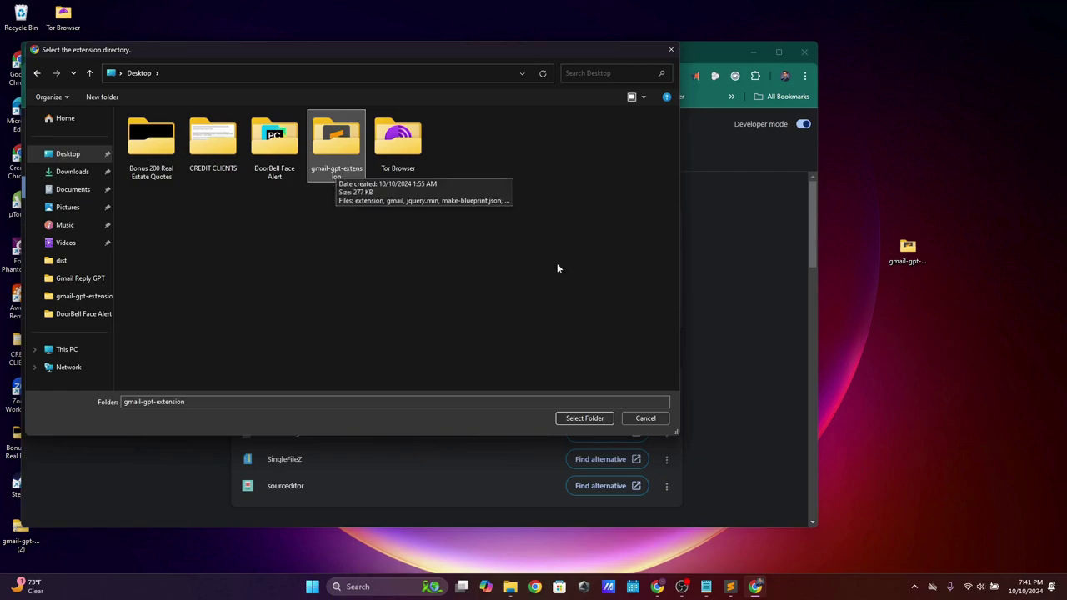
click(585, 418)
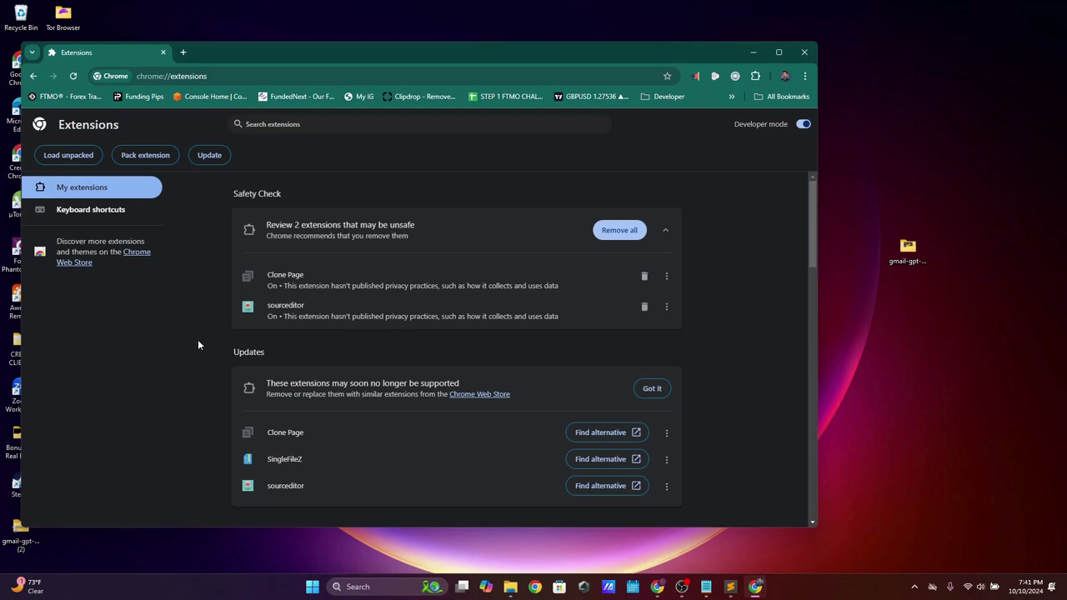
- Open a new tab, close the Extensions page and go to the Gmail inbox
click(183, 54)
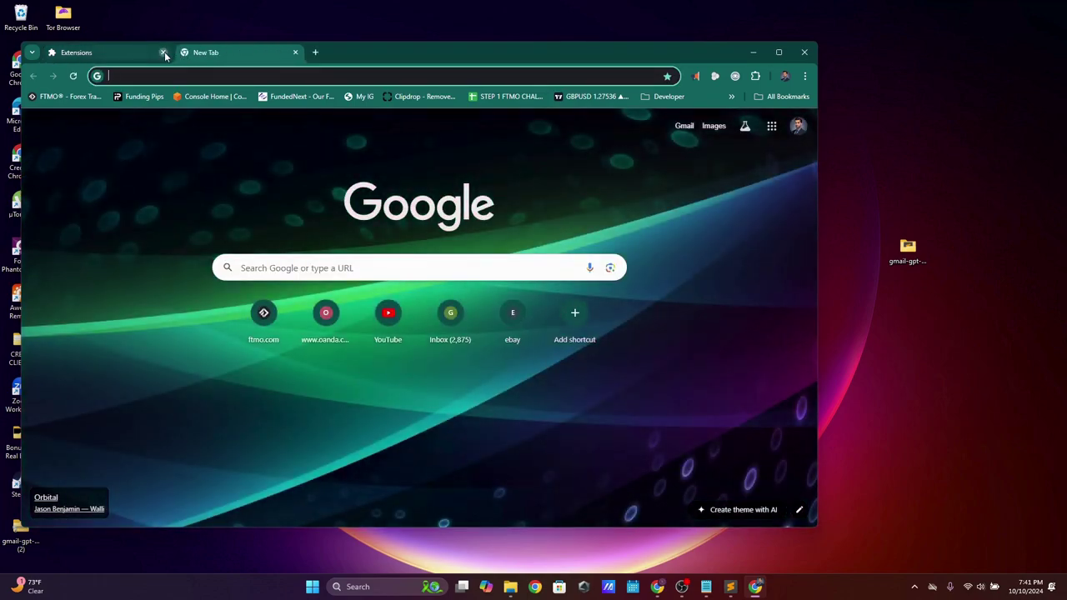
click(164, 53)
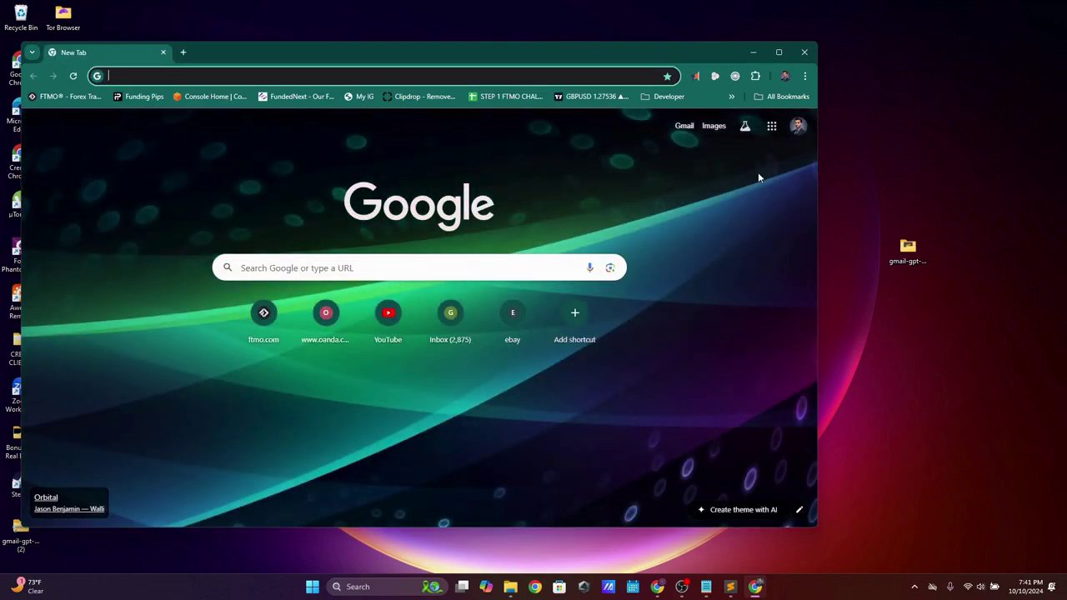
click(687, 131)
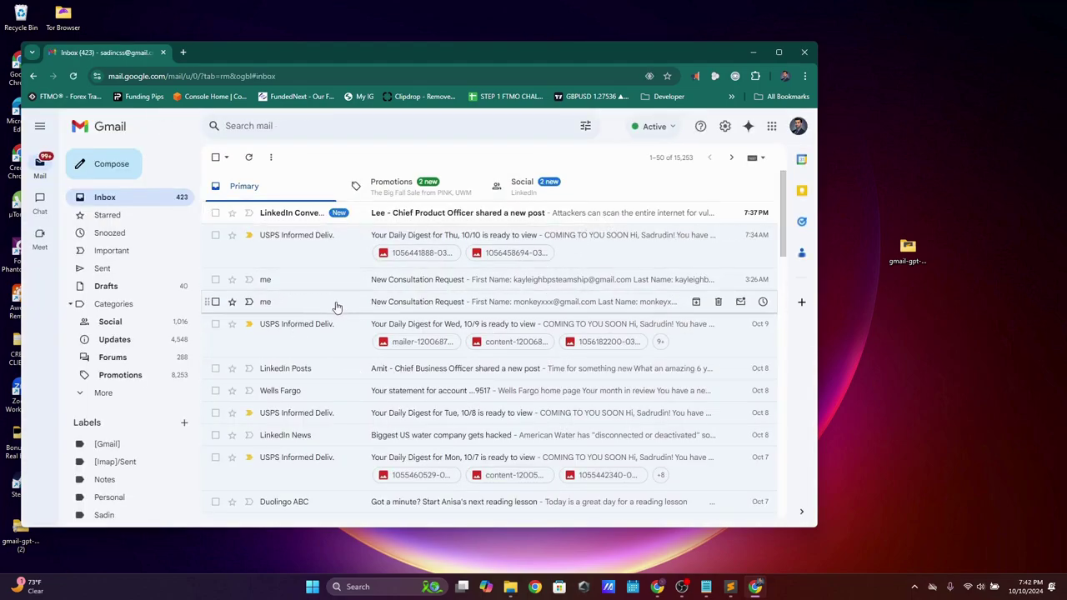
- Open the USDOT Confirmation email, start a reply to it and run Reply GPT
scroll(332, 396, down, 1)
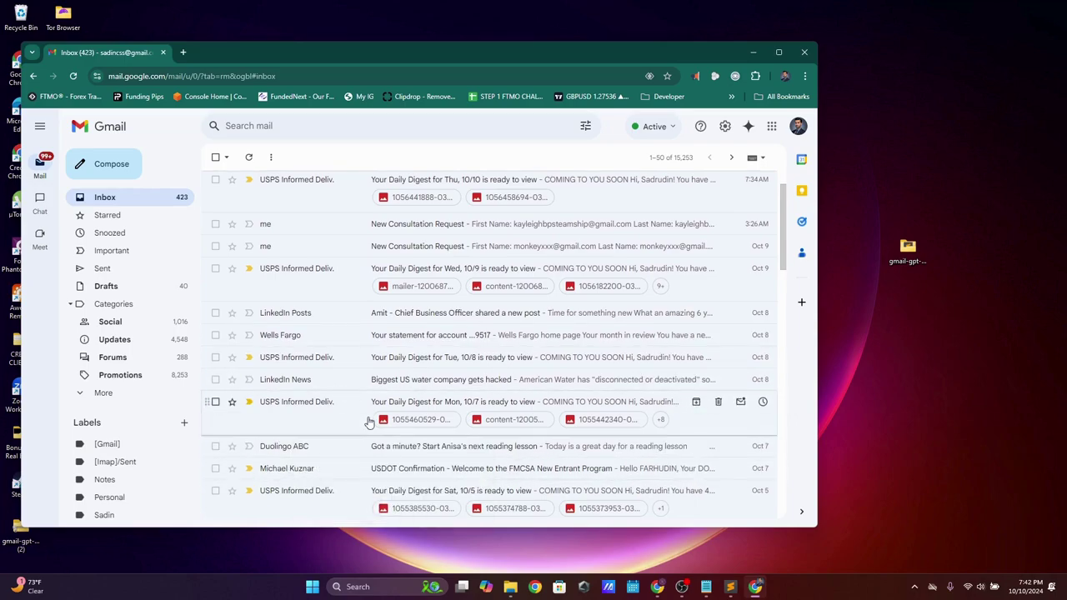
click(345, 471)
scroll(373, 392, down, 3)
scroll(353, 396, down, 3)
click(273, 460)
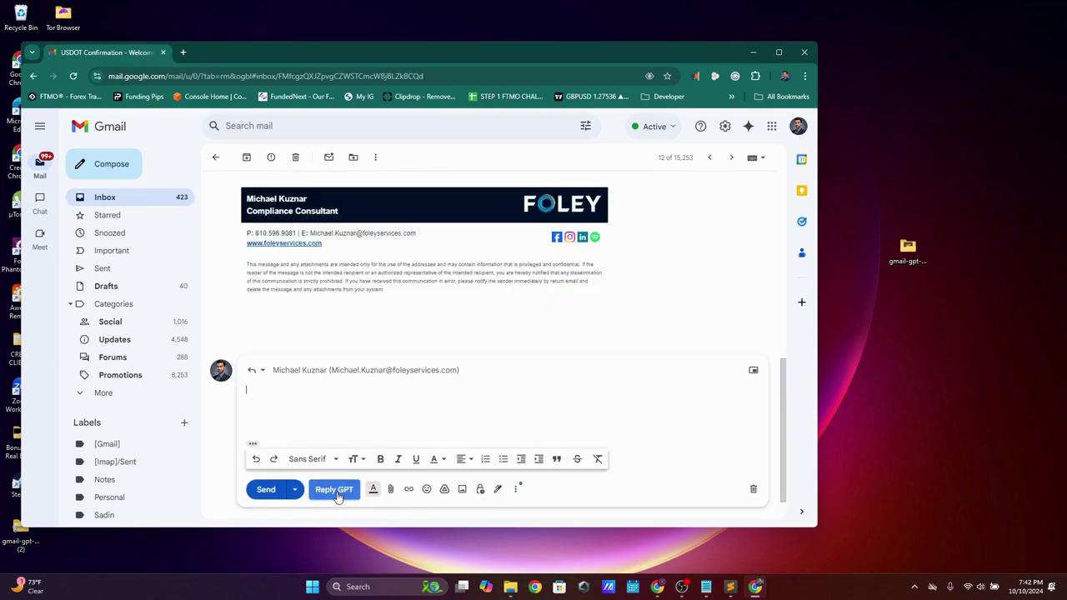
click(336, 493)
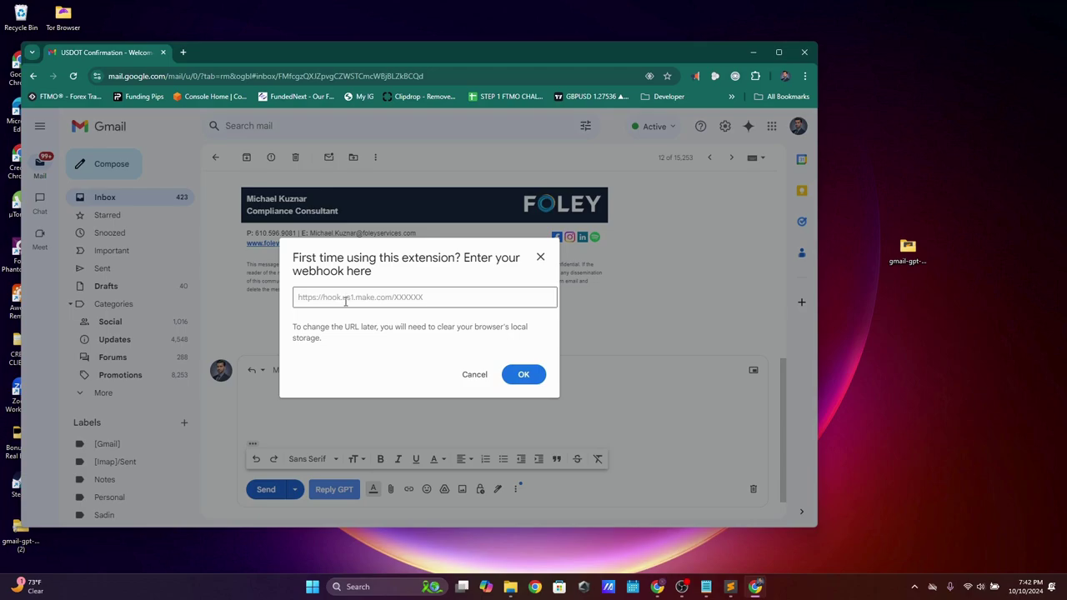
- Load make.com in a new tab, dismiss the cookie notice and open the free sign-up page
click(184, 53)
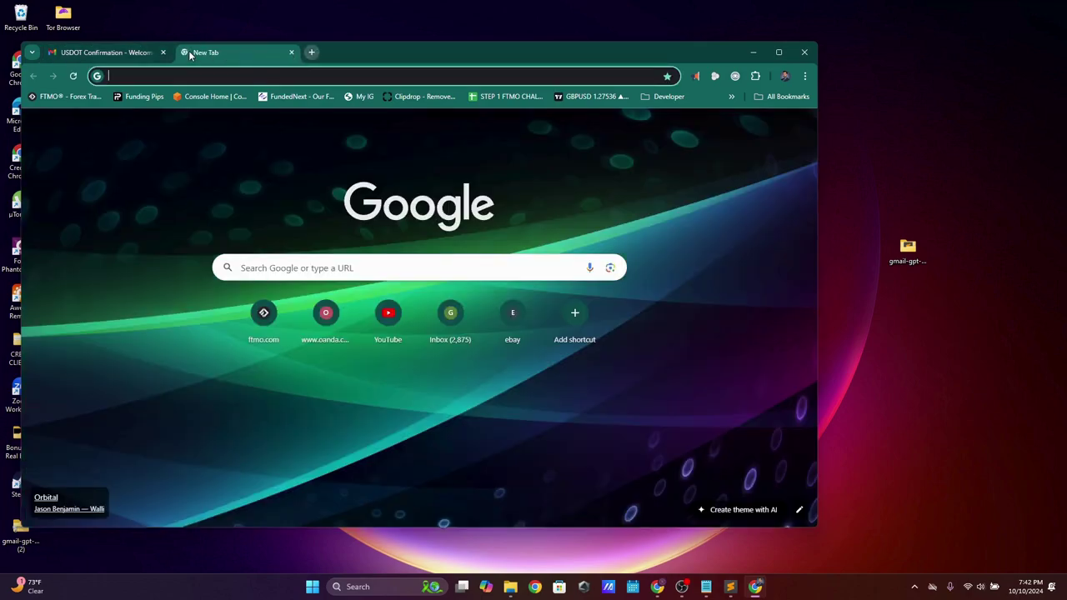
text(make.co)
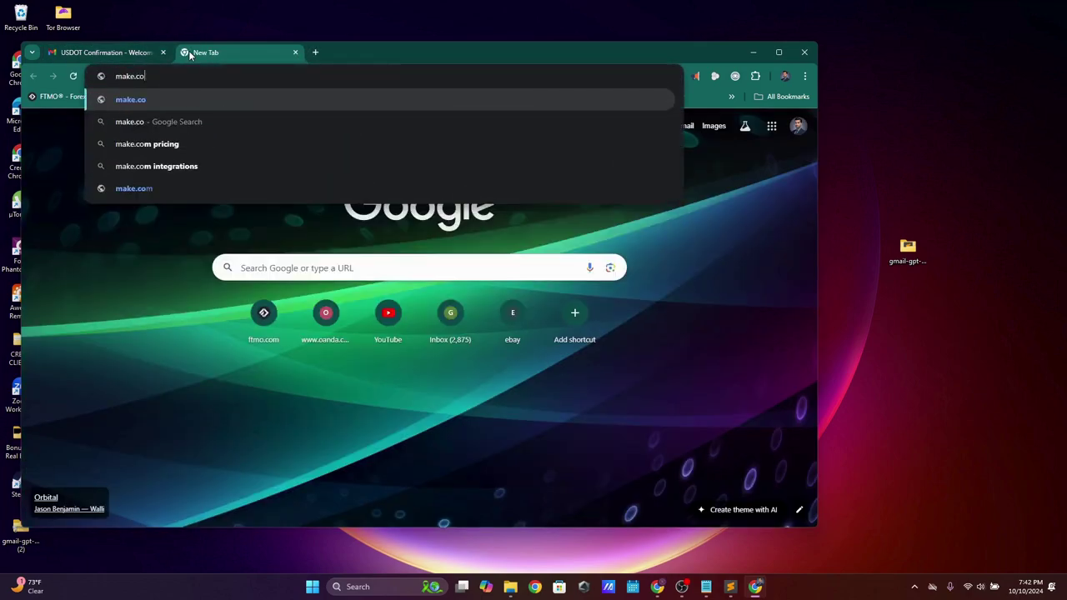
text(m)
key(Return)
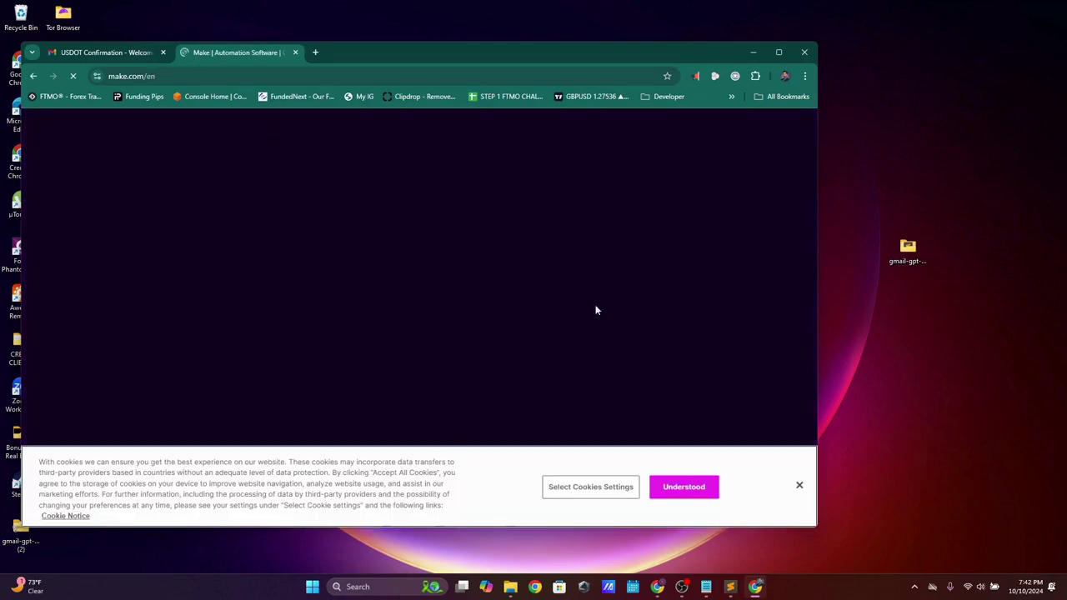
click(799, 485)
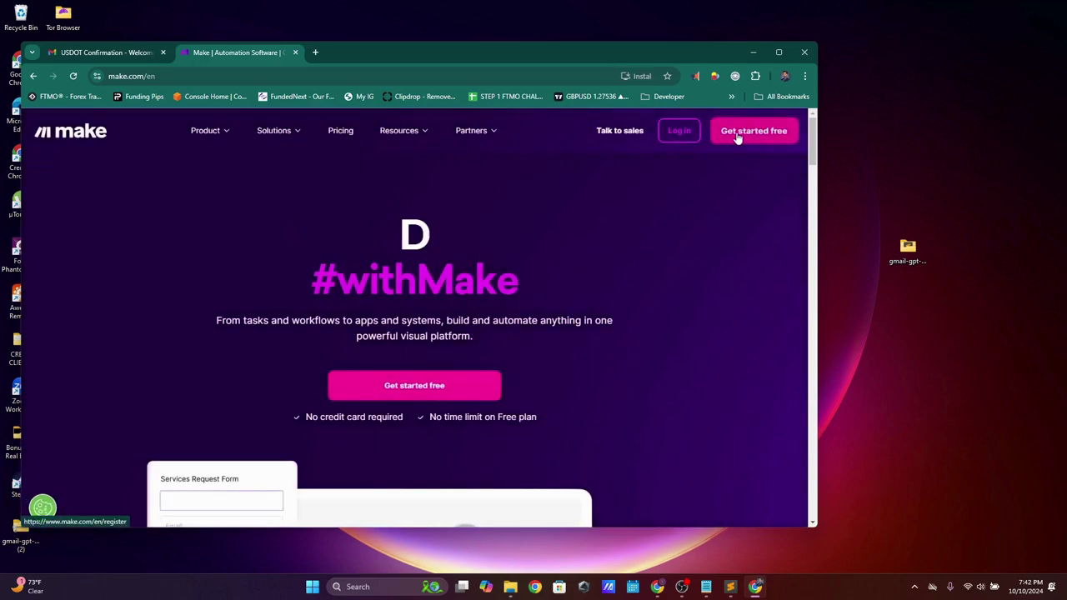
click(737, 134)
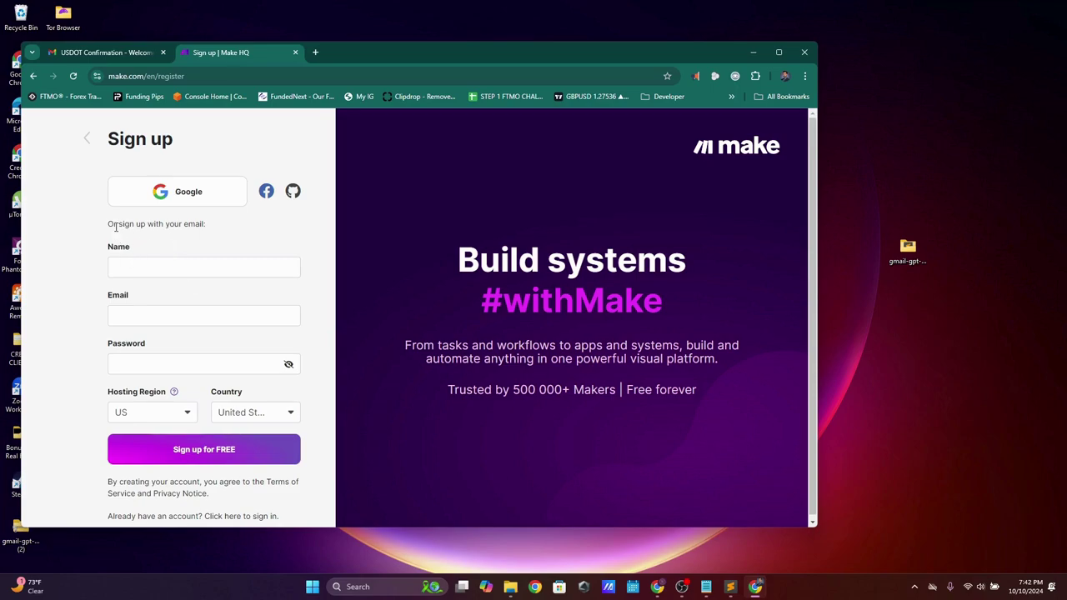
- Sign up for a free Make account with the existing Google account, keeping US as the hosting region
click(159, 200)
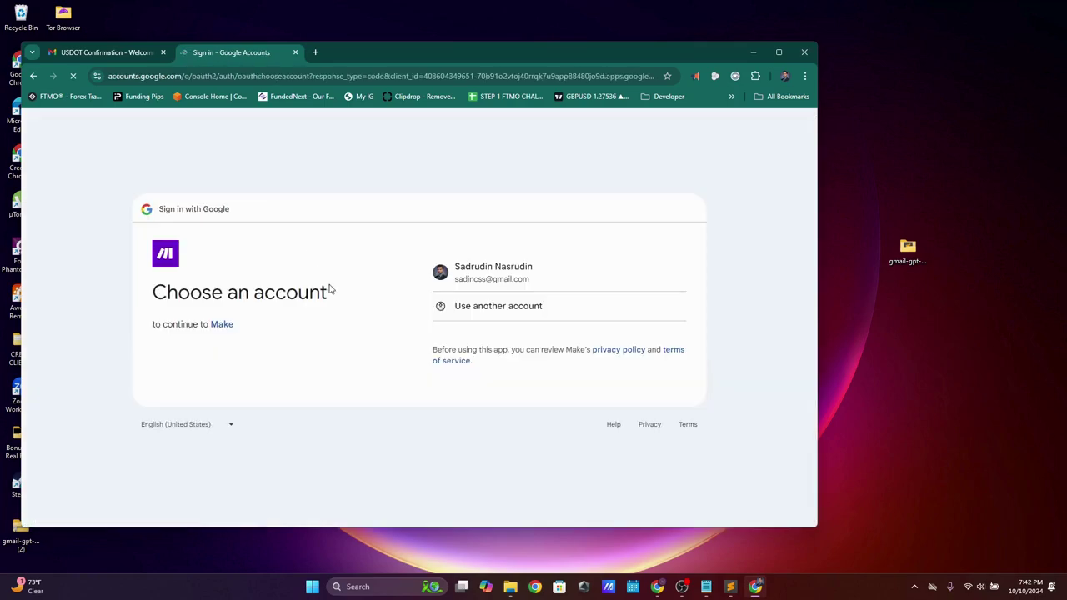
click(469, 283)
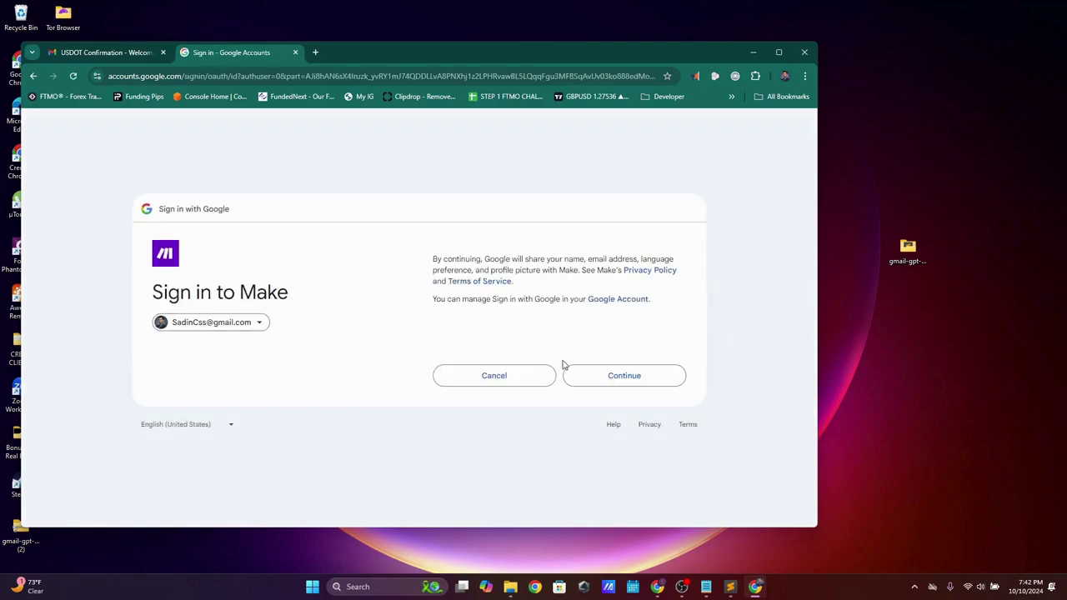
click(565, 367)
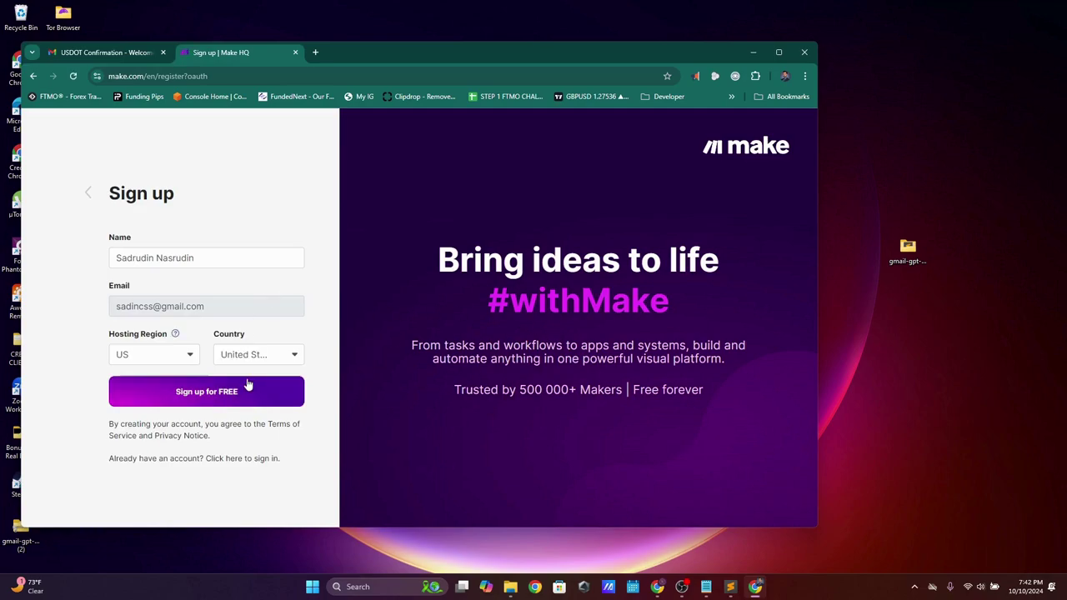
click(250, 399)
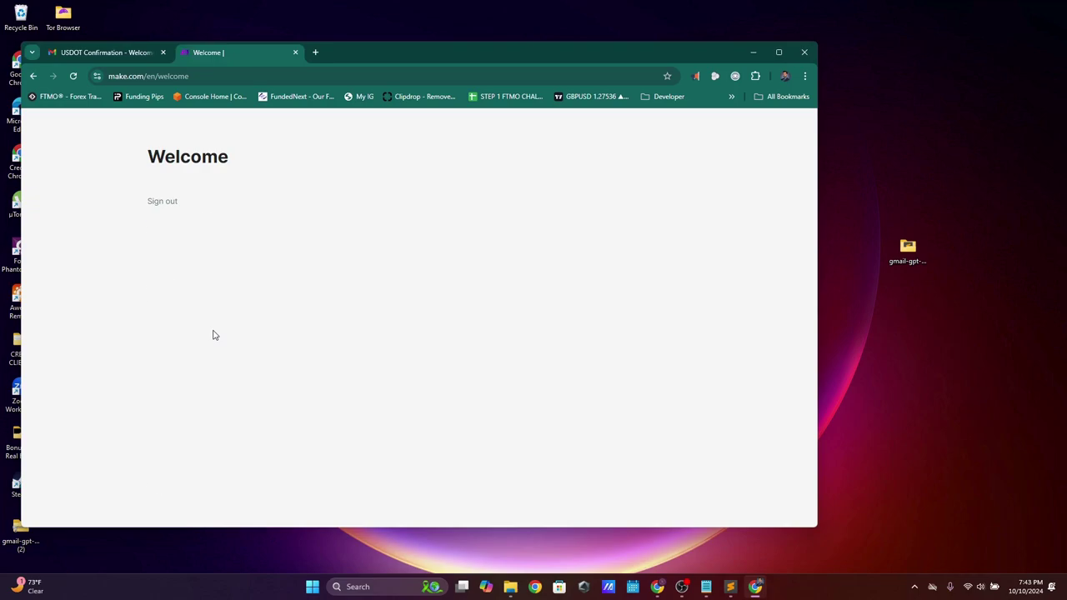
- Complete the welcome questionnaire, choosing Other as the goal, no automation experience, and search engines as the discovery source
click(383, 338)
scroll(275, 354, down, 1)
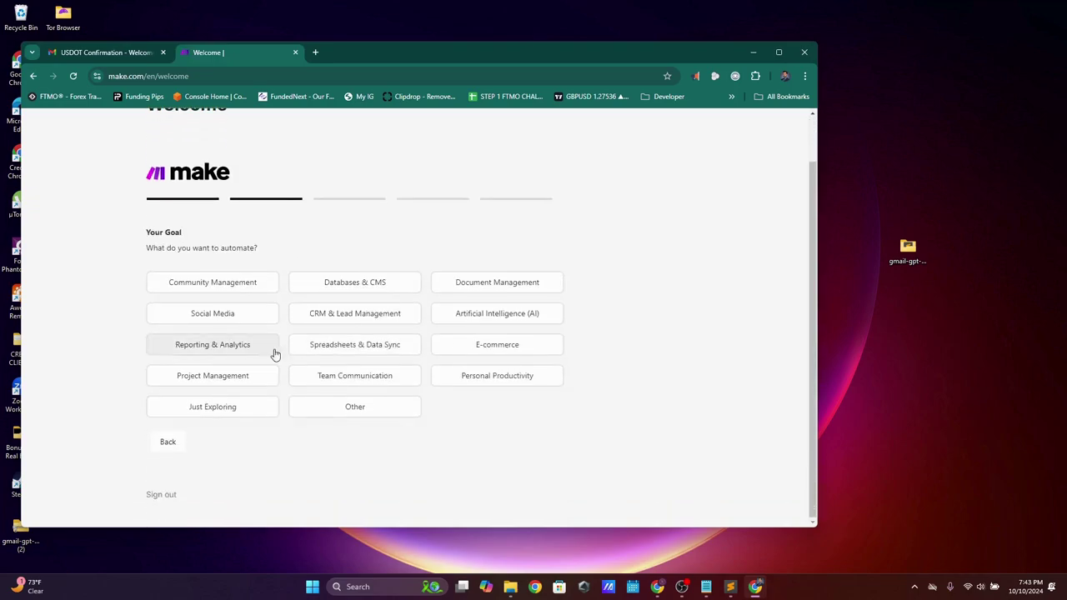
click(354, 402)
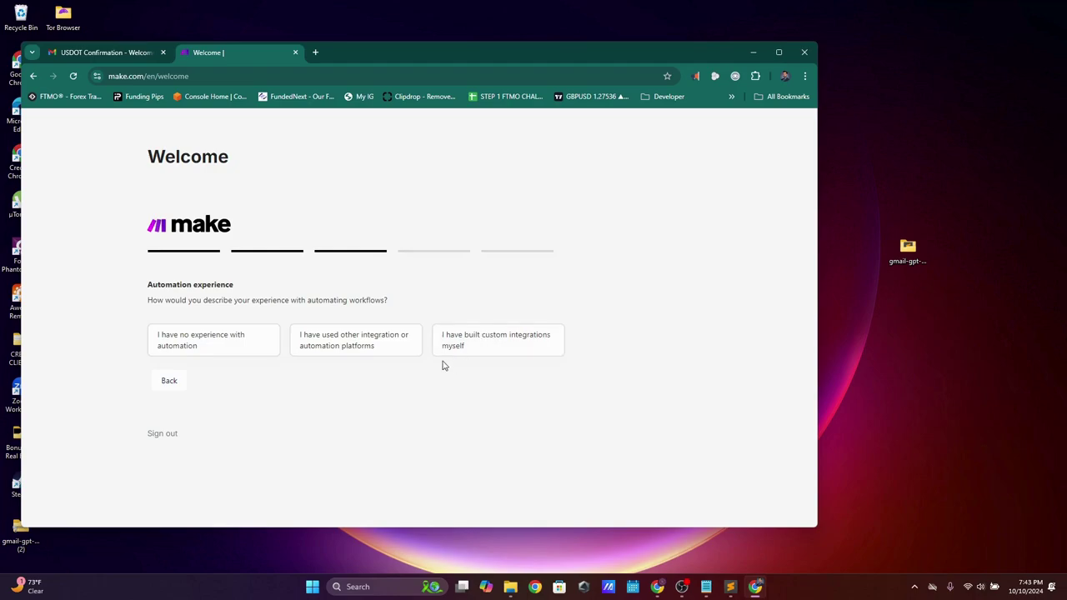
click(173, 351)
click(213, 347)
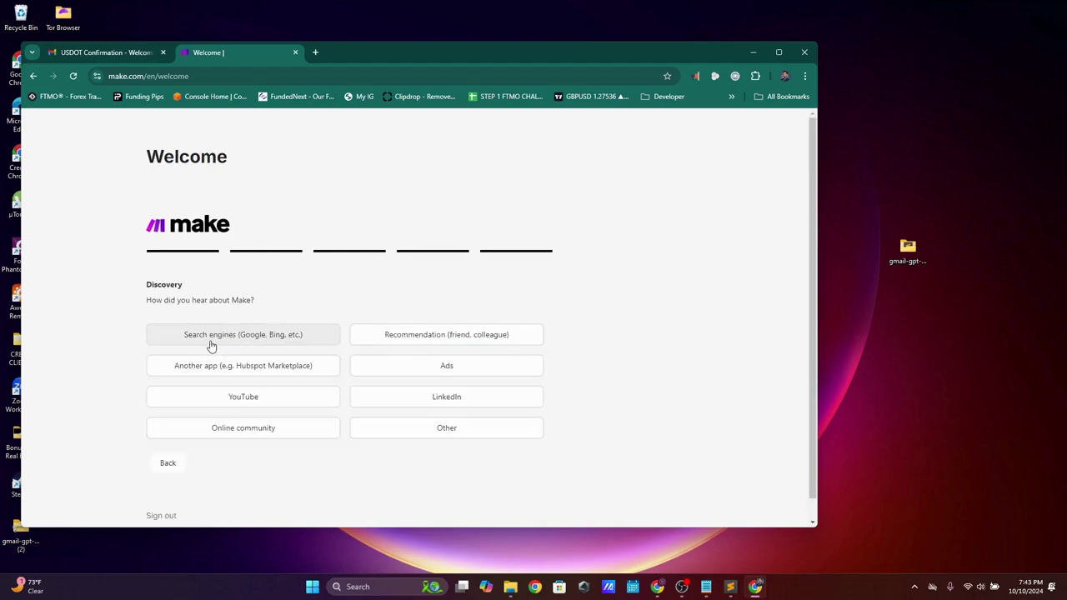
click(215, 337)
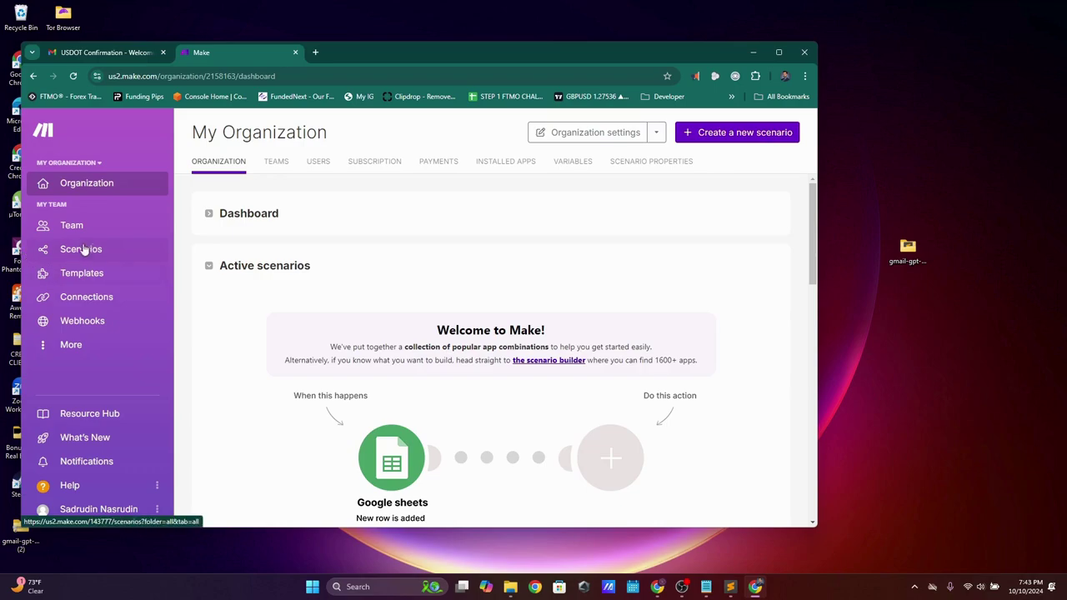
- Create a new scenario from the scenarios list, widen the browser window and arrange the empty starting module on the canvas
click(52, 252)
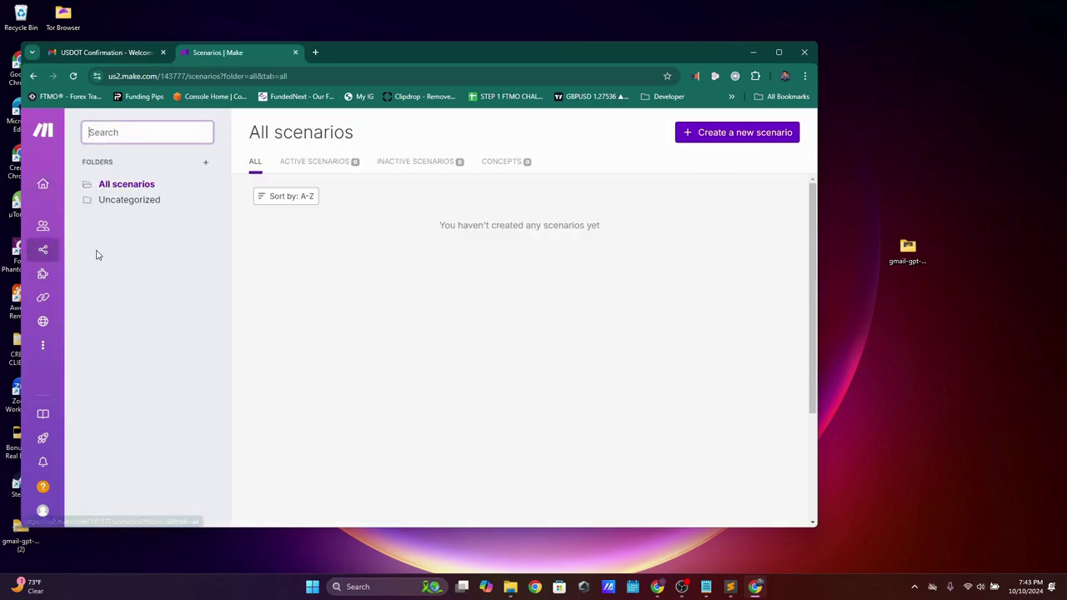
click(741, 133)
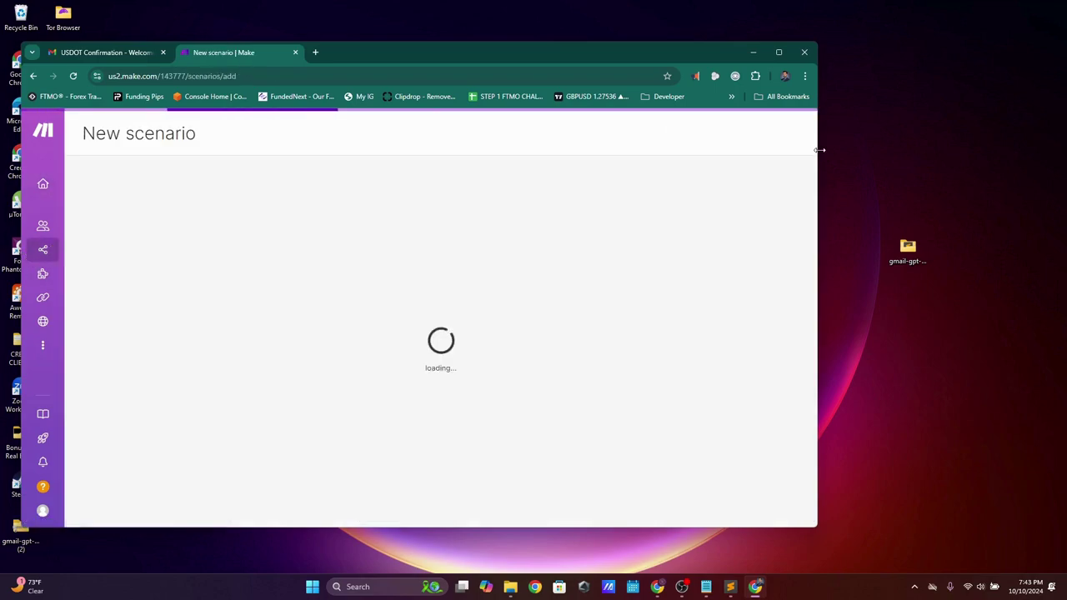
drag(819, 255, 899, 256)
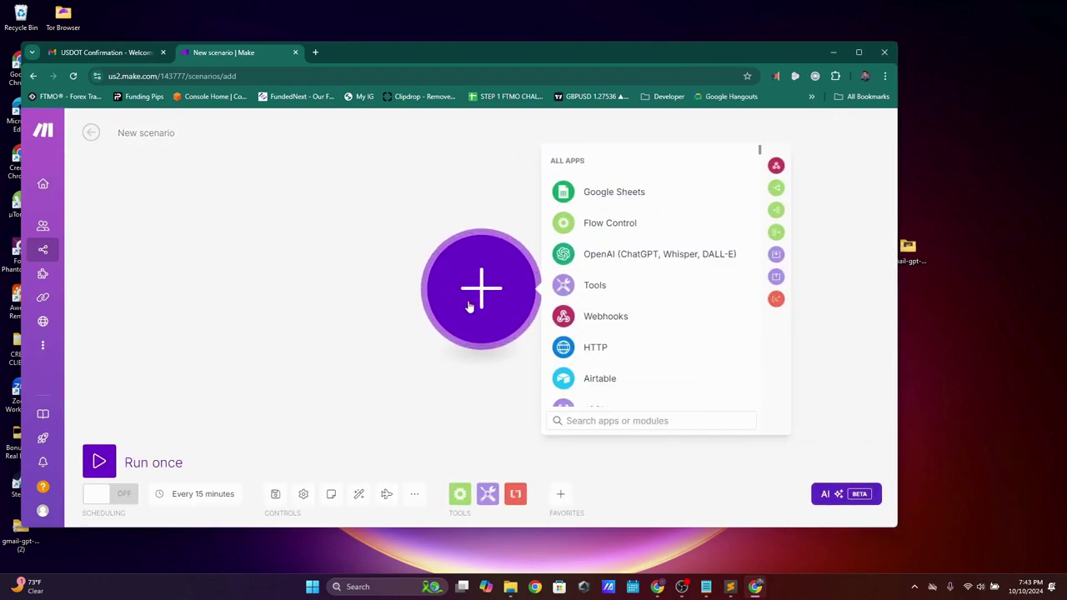
scroll(363, 279, down, 5)
click(351, 334)
drag(449, 334, 445, 306)
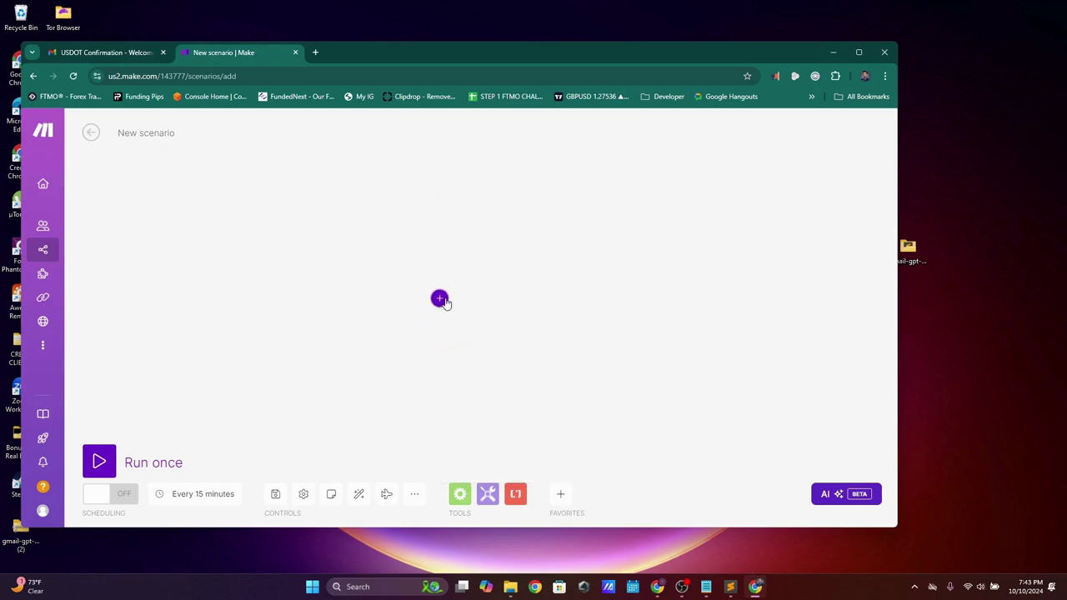
scroll(445, 304, up, 3)
click(421, 292)
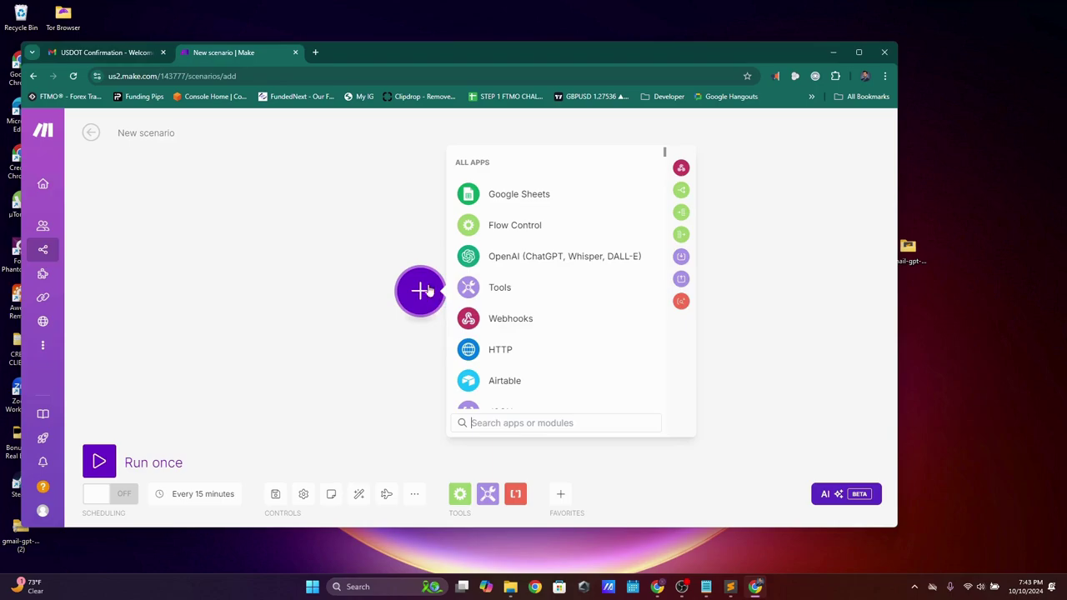
click(520, 323)
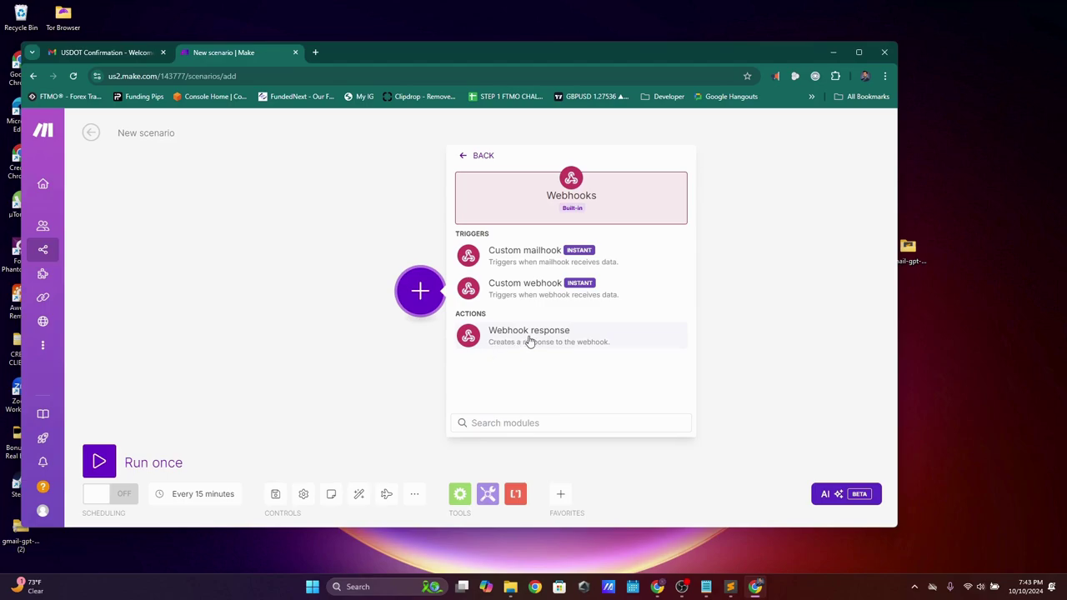
click(530, 338)
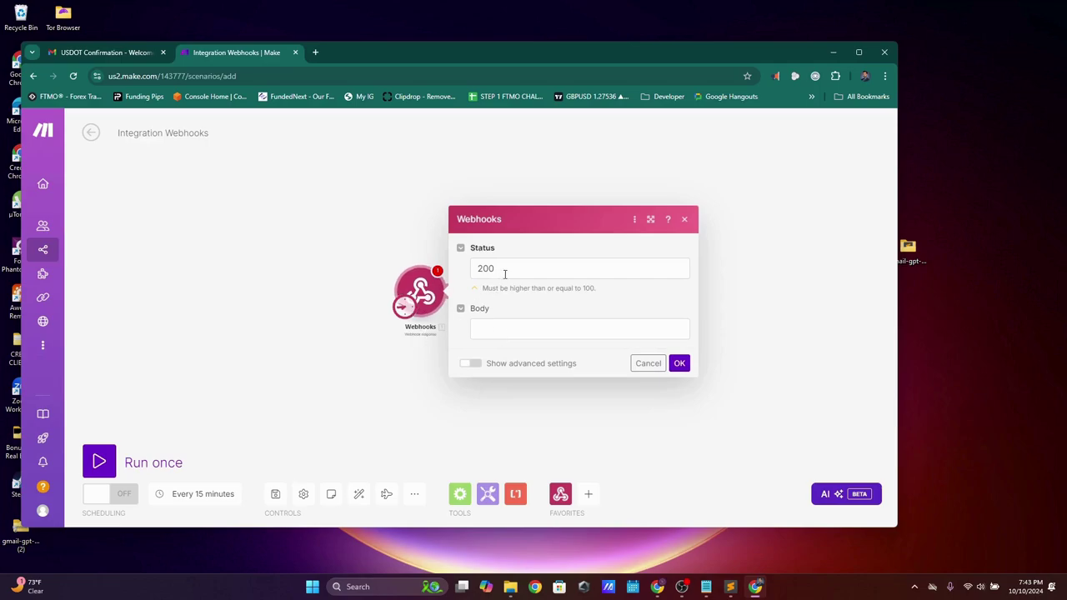
click(672, 363)
click(425, 294)
right_click(430, 299)
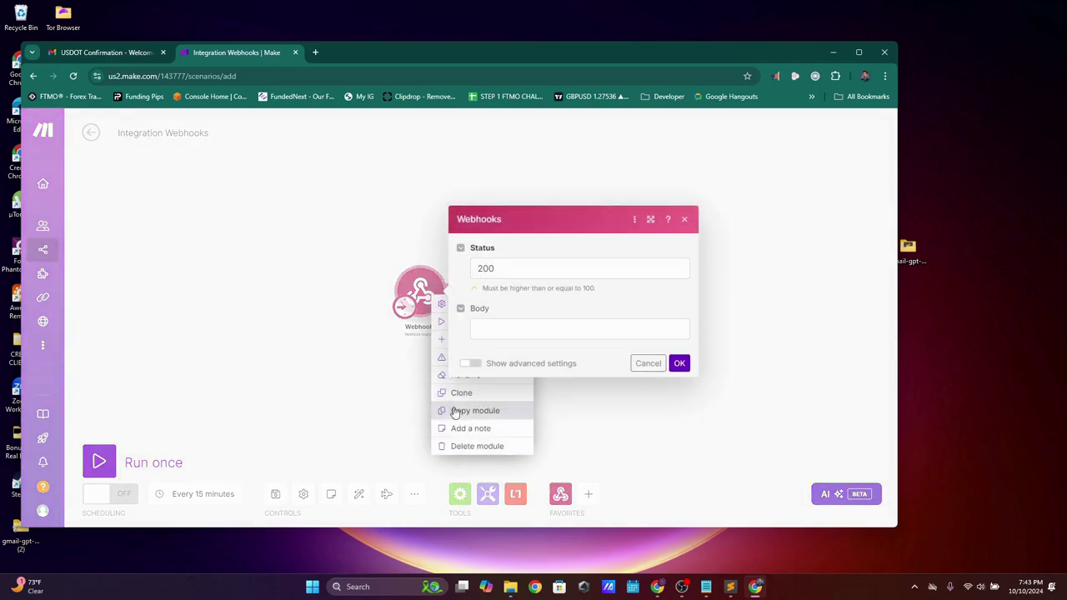
click(476, 446)
- Set the scenario's starting module to a Webhooks Custom webhook trigger and create a webhook named "My gateway-webhook webhook"
click(420, 290)
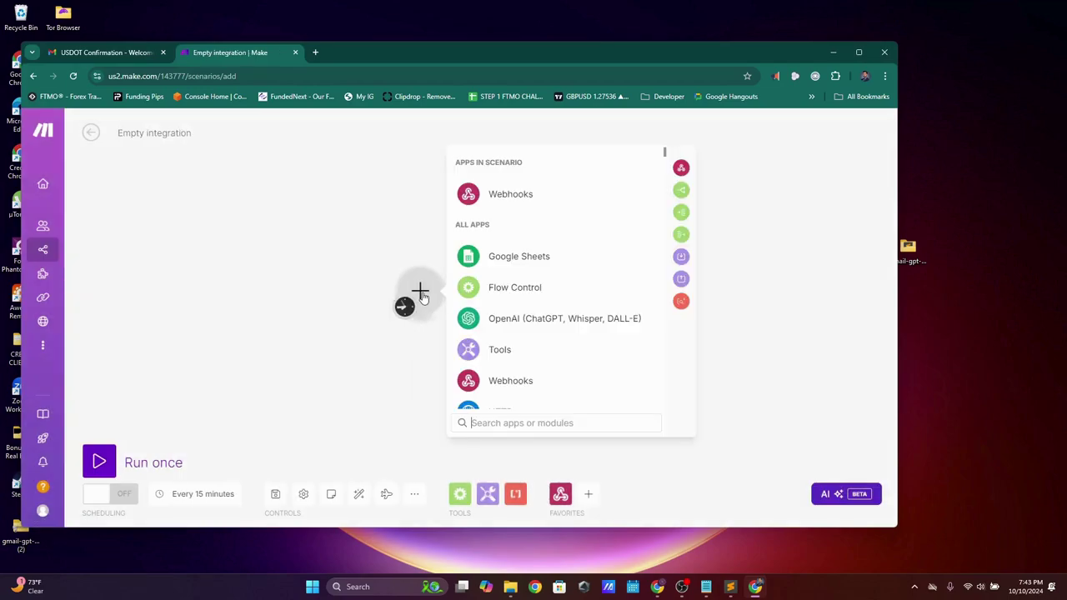
click(506, 385)
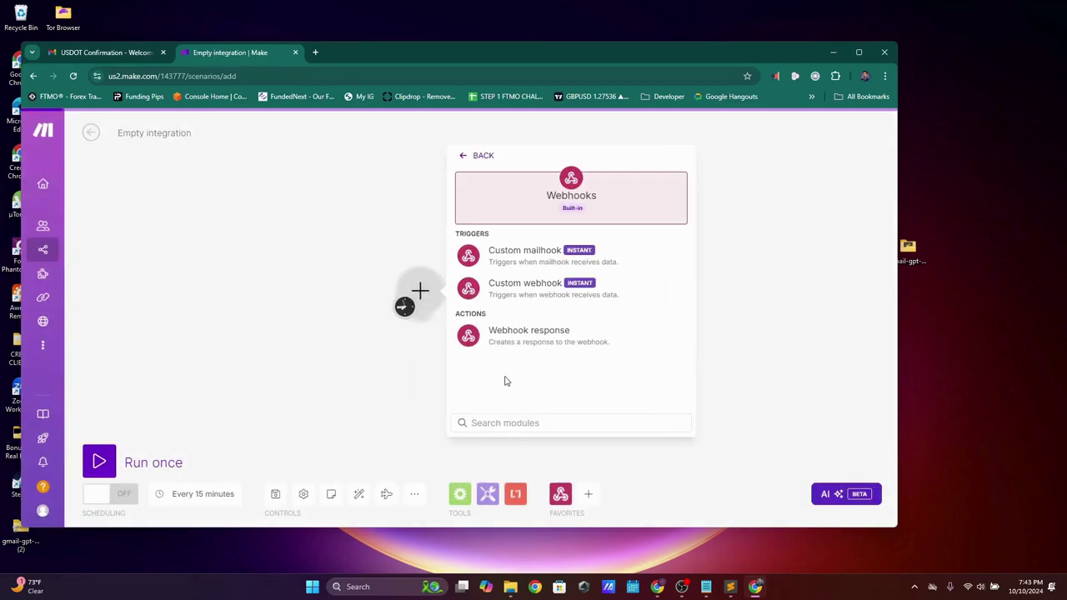
click(538, 298)
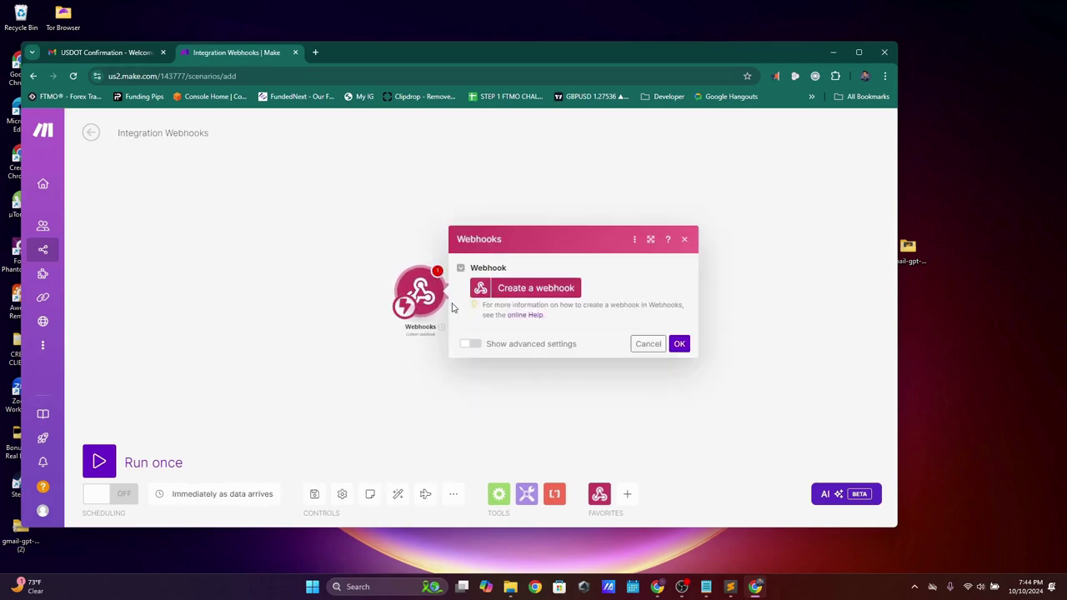
click(543, 293)
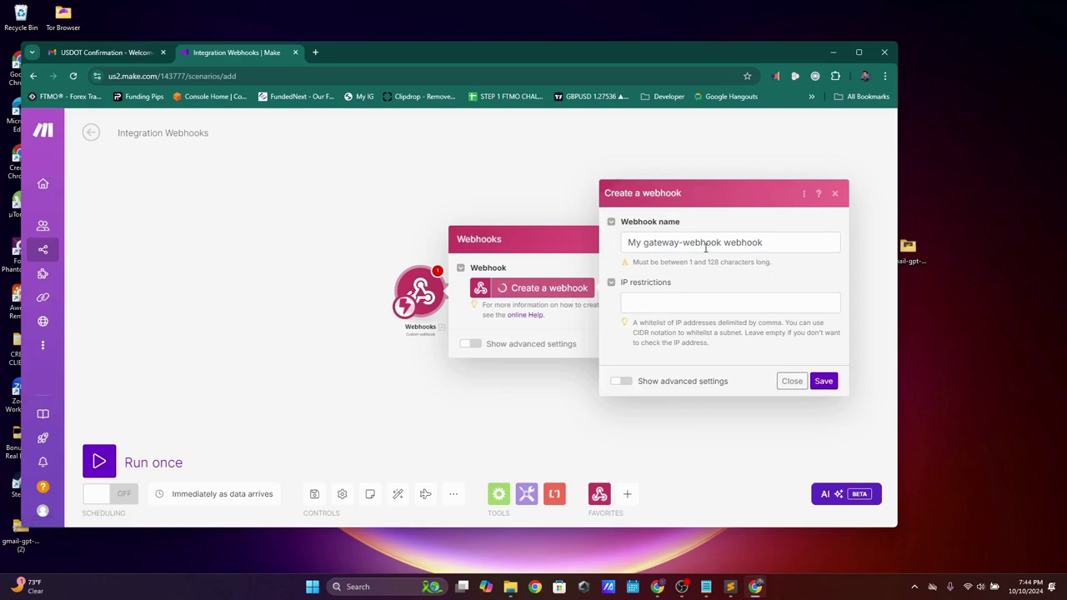
click(824, 381)
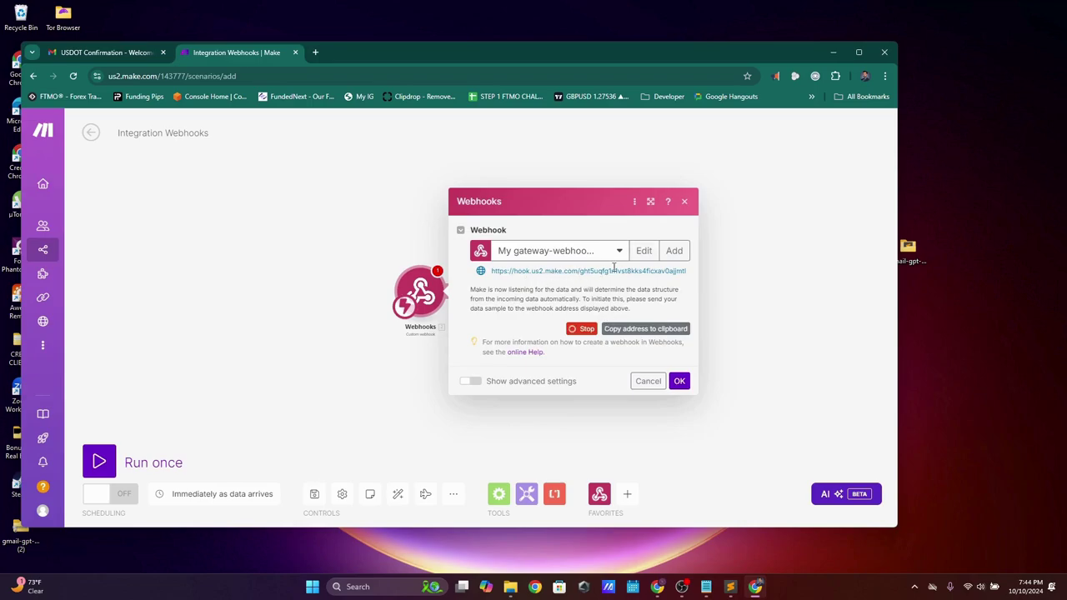
- Stop the webhook's data structure detection and copy its full URL
click(582, 331)
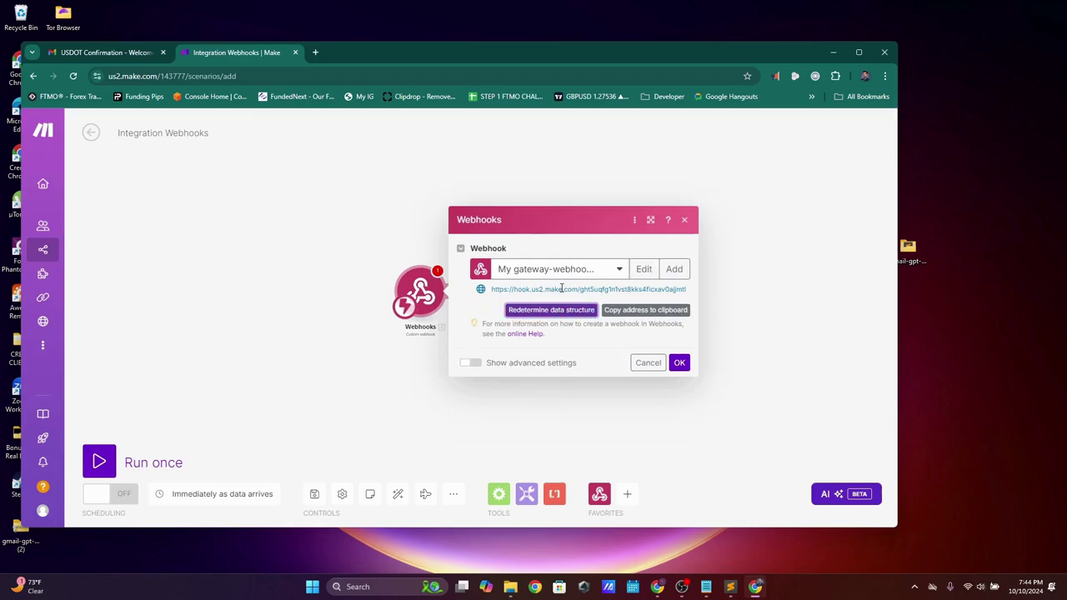
triple_click(561, 288)
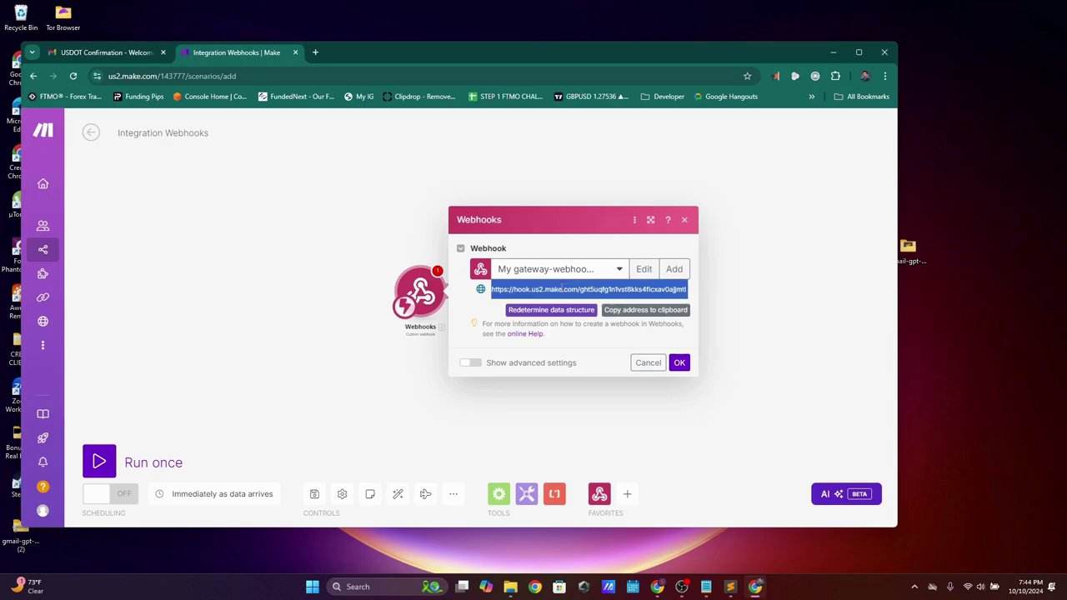
right_click(533, 289)
click(586, 342)
- Switch to the Gmail reply and submit the copied webhook URL in the extension's first-time setup prompt
click(107, 51)
click(357, 291)
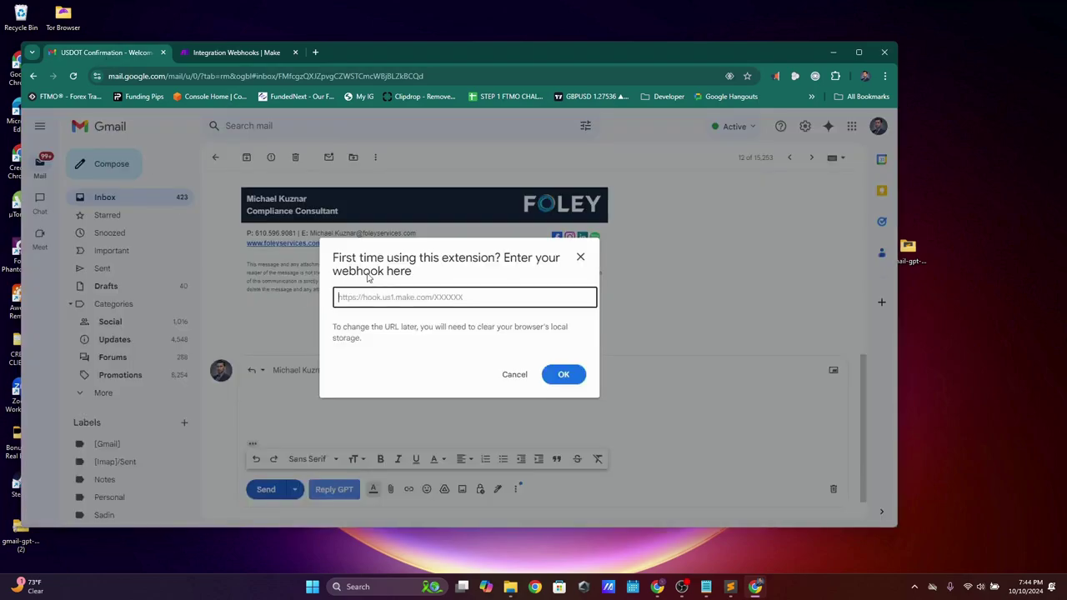
right_click(368, 301)
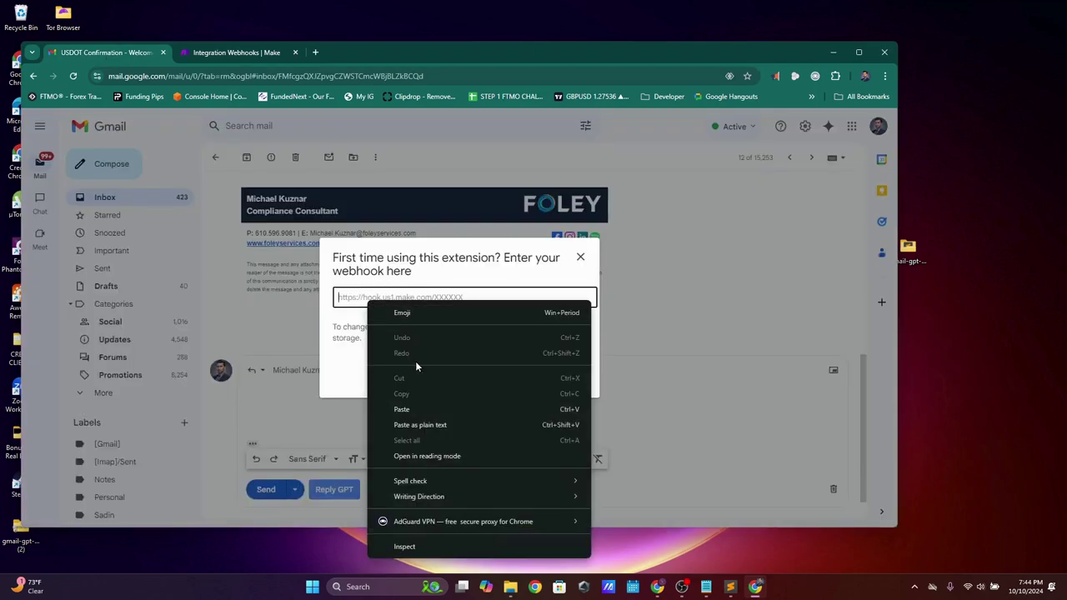
click(417, 409)
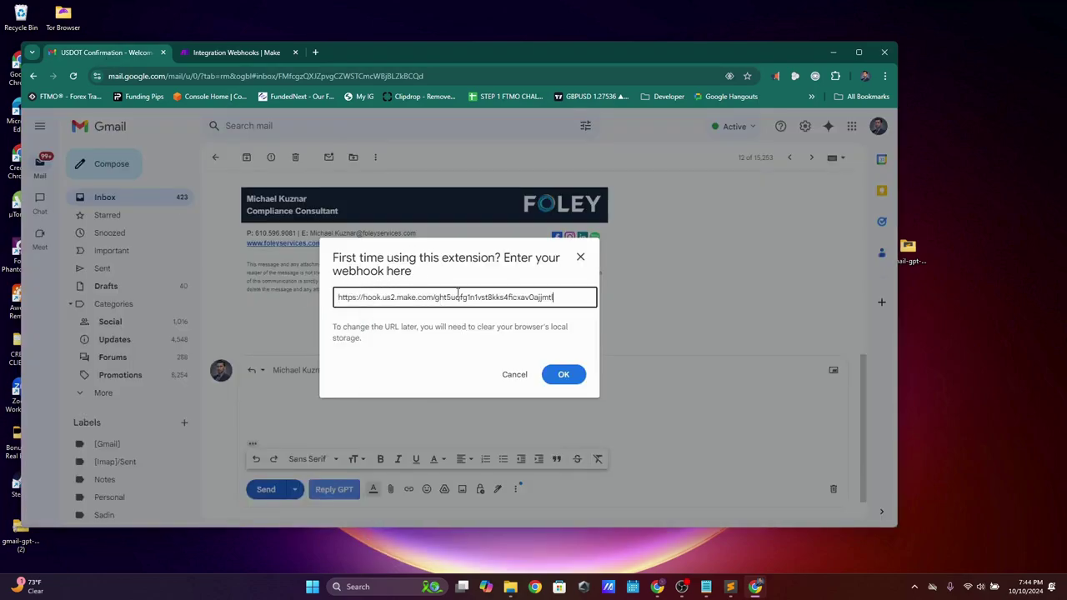
click(547, 375)
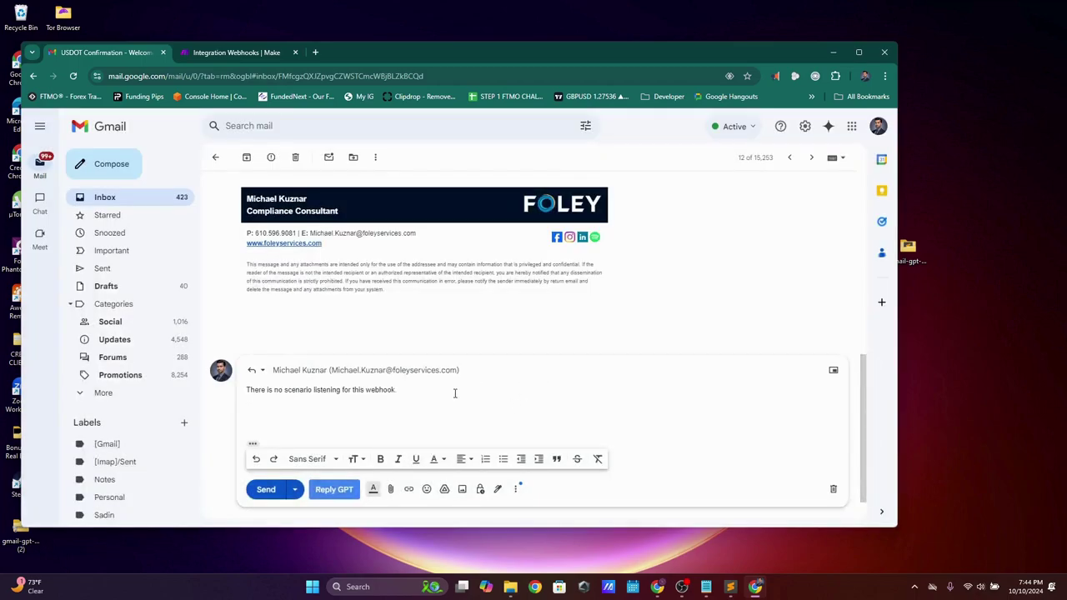
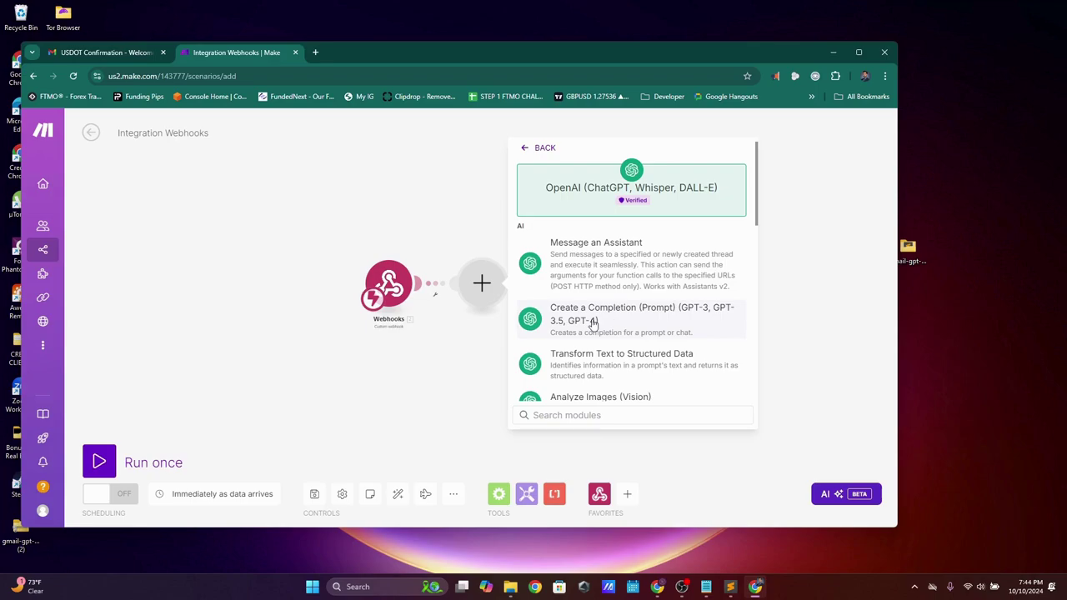
- Add OpenAI's Create a Completion module after the webhook, start a new connection for it and open the linked OpenAI API keys page
click(637, 308)
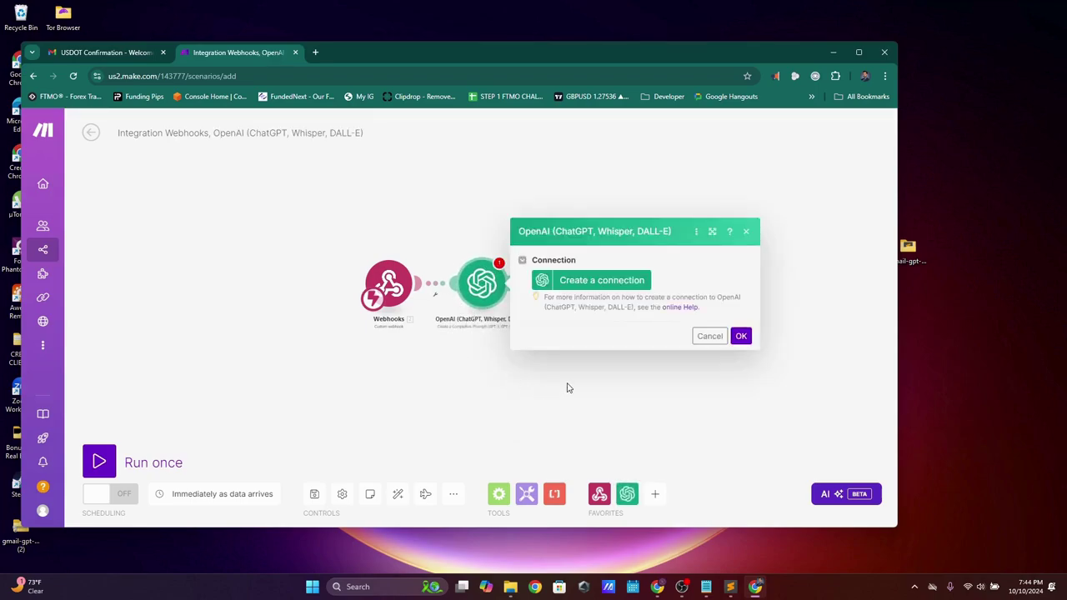
click(596, 283)
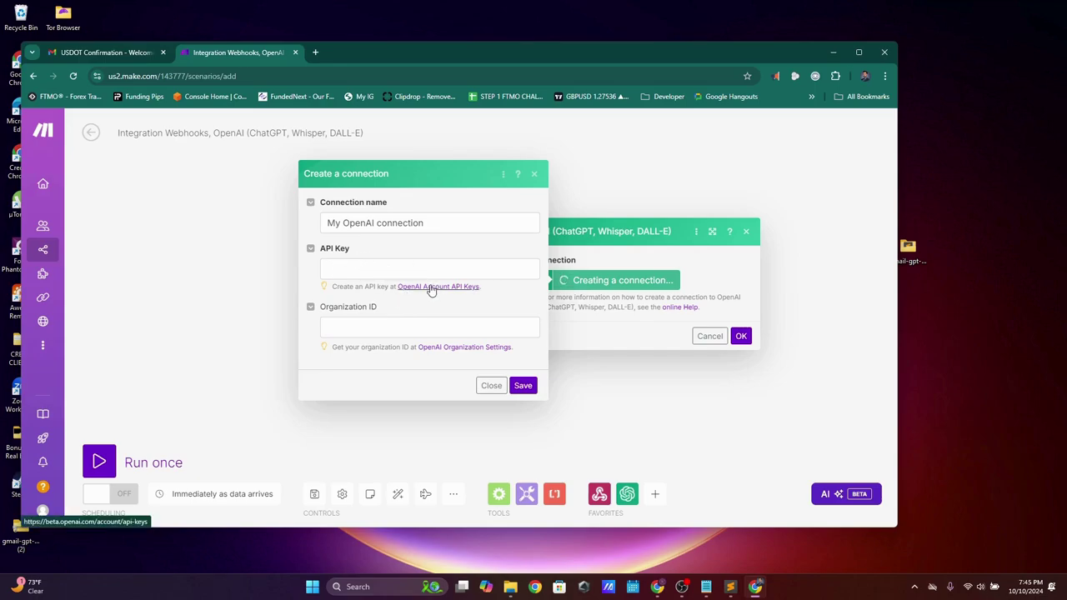
drag(343, 287, 380, 287)
click(379, 288)
click(434, 288)
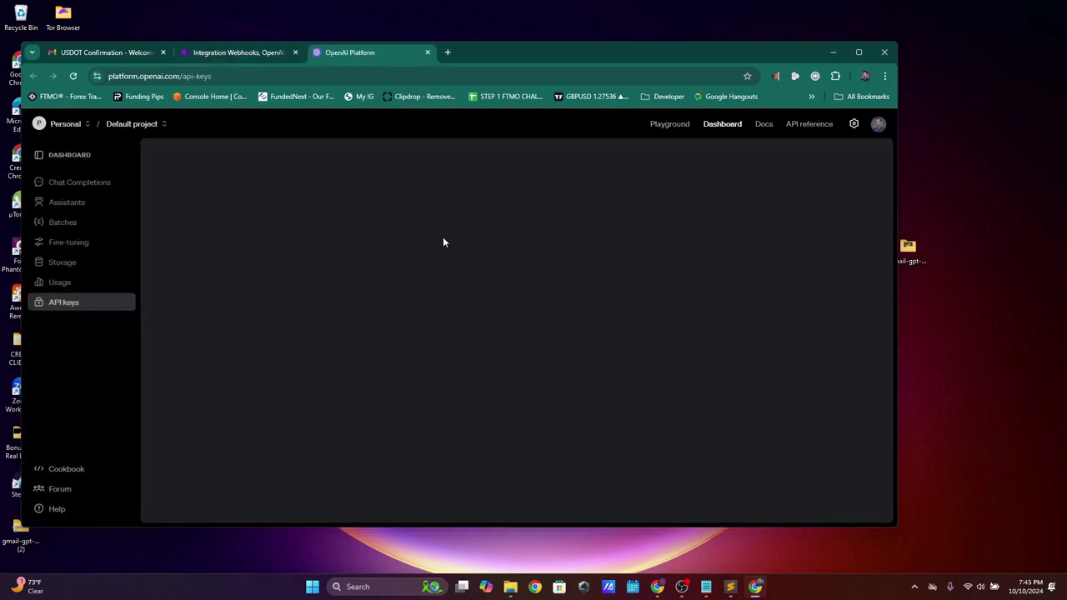
- Create an OpenAI secret key named gmailreply in the Default project with All permissions and copy it
click(879, 125)
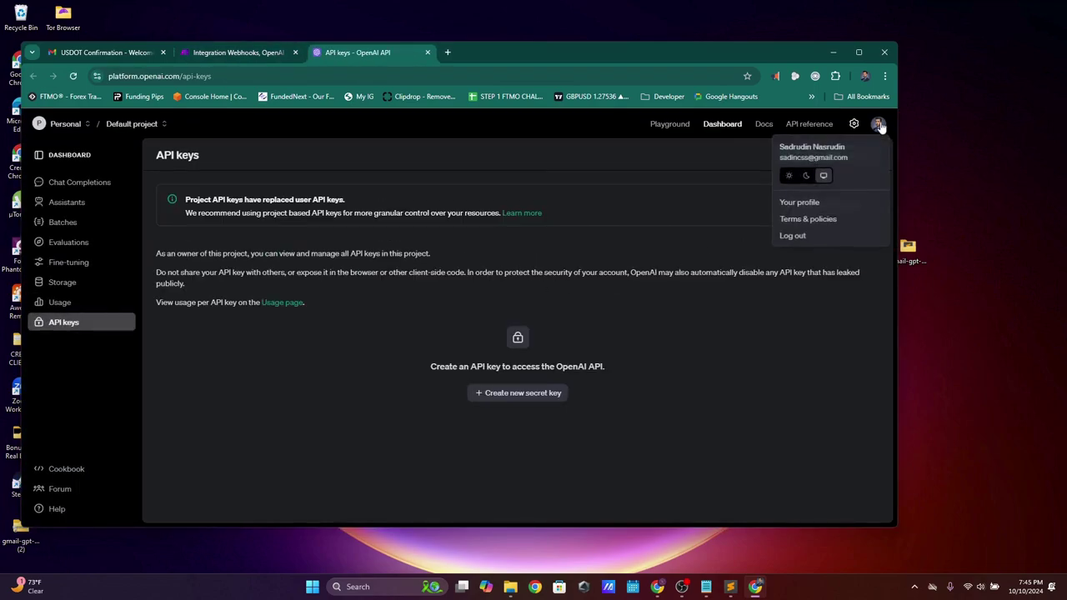
click(785, 306)
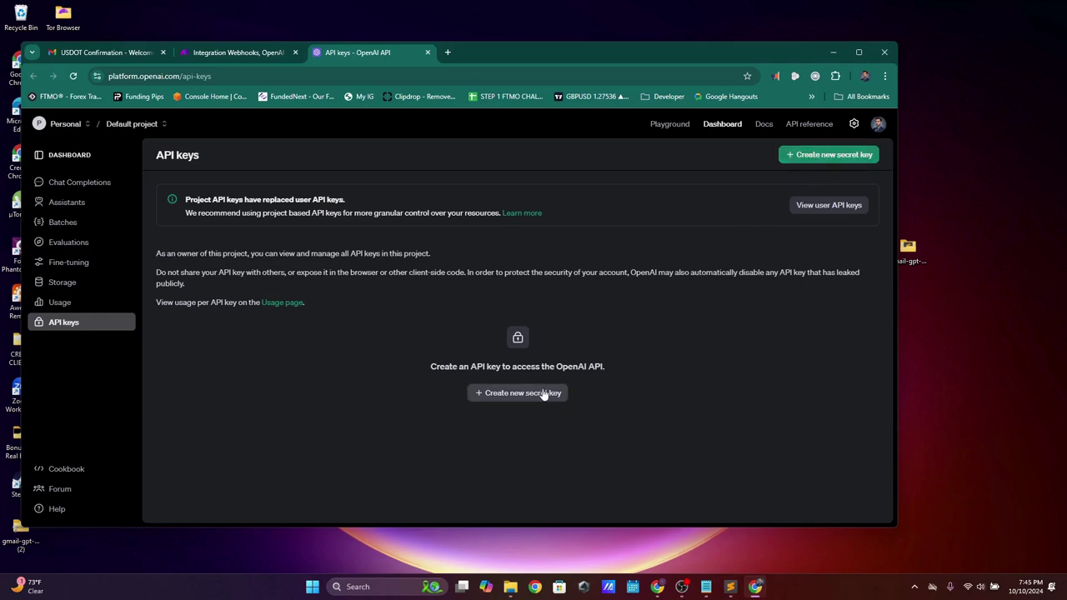
click(809, 157)
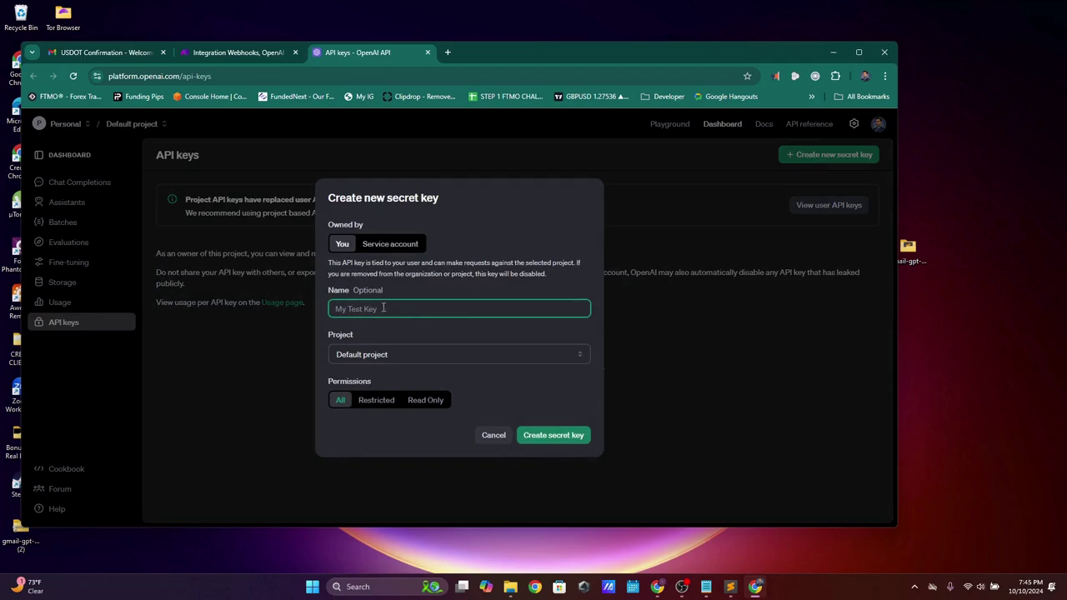
text(gmailreply)
click(569, 439)
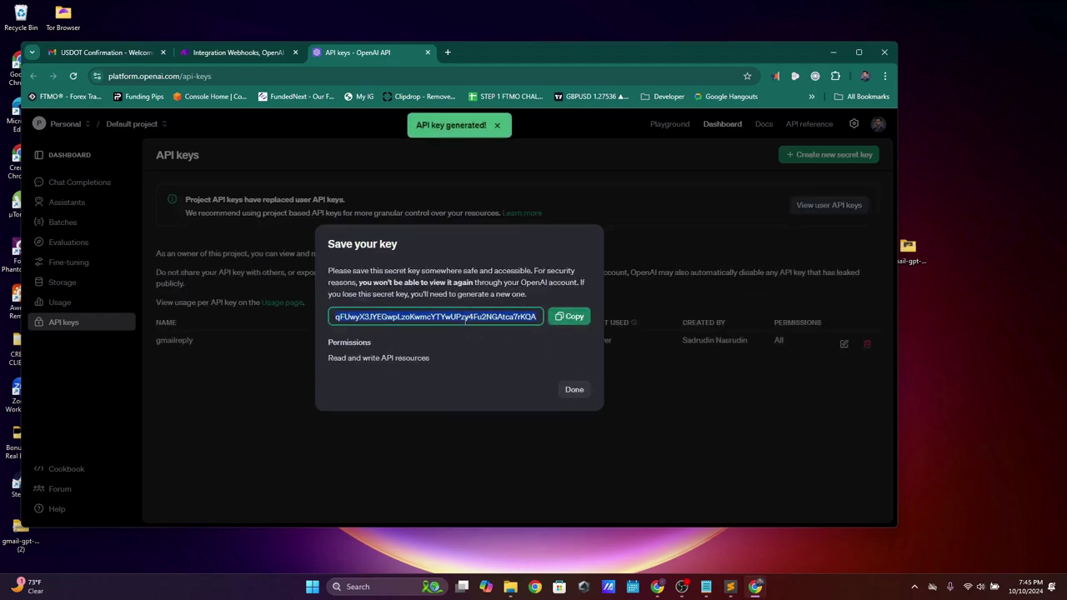
click(568, 320)
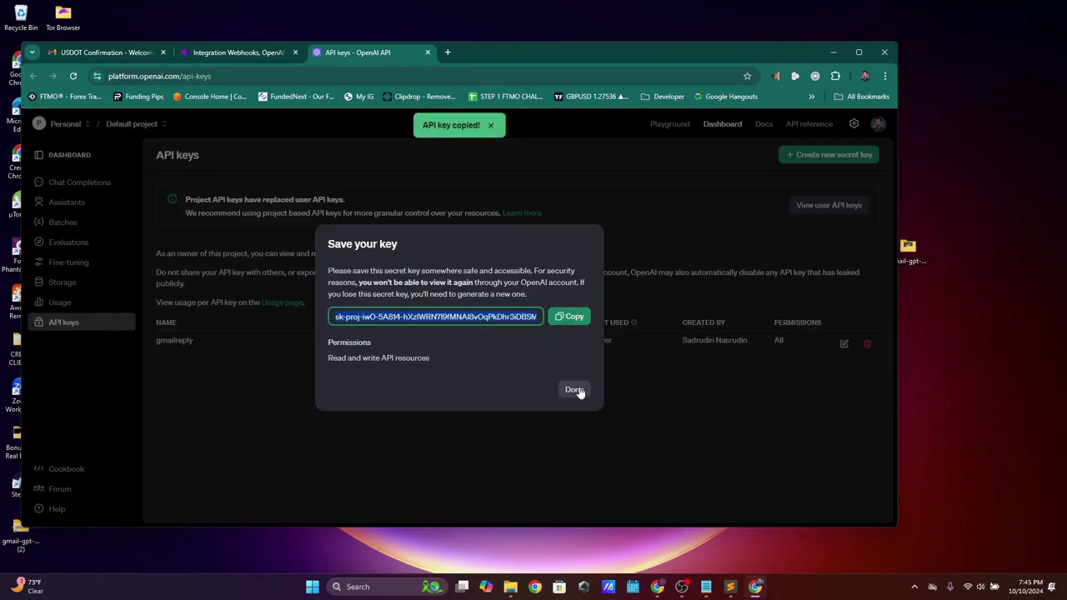
click(571, 316)
- Return to the Make scenario and paste the copied secret key as the OpenAI connection's API key
click(115, 56)
click(208, 53)
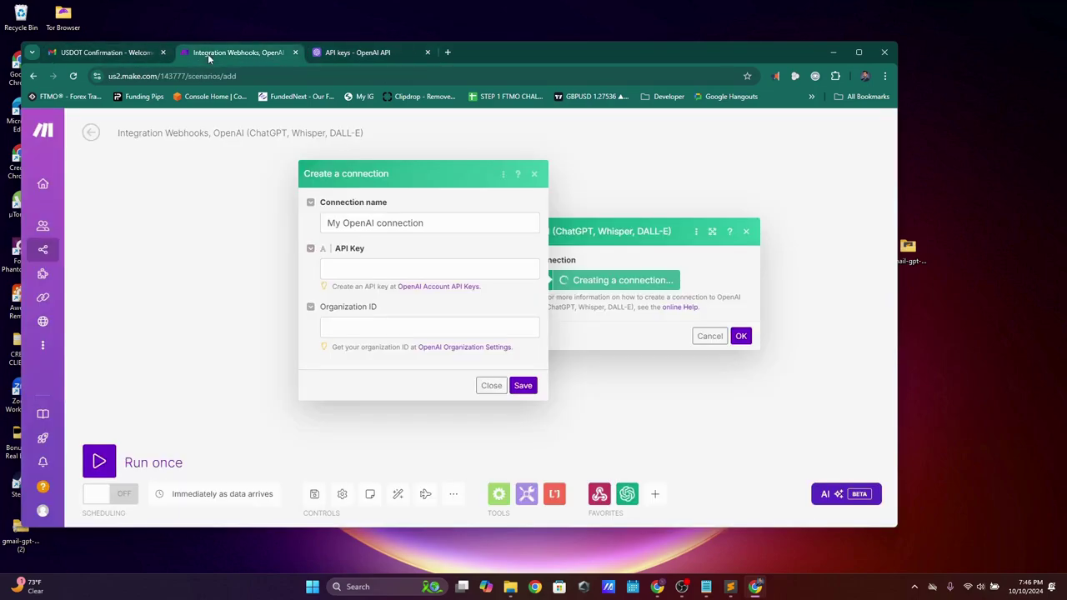
click(372, 267)
key(ctrl+v)
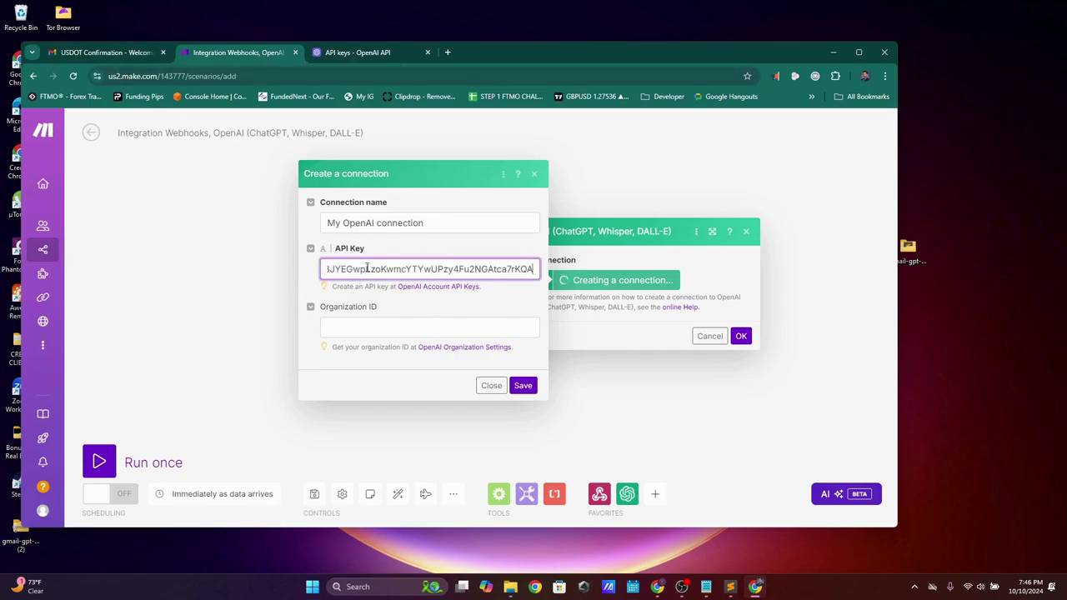
- Copy the organization ID from the OpenAI organization settings, paste it into the new connection and save My OpenAI connection
click(380, 310)
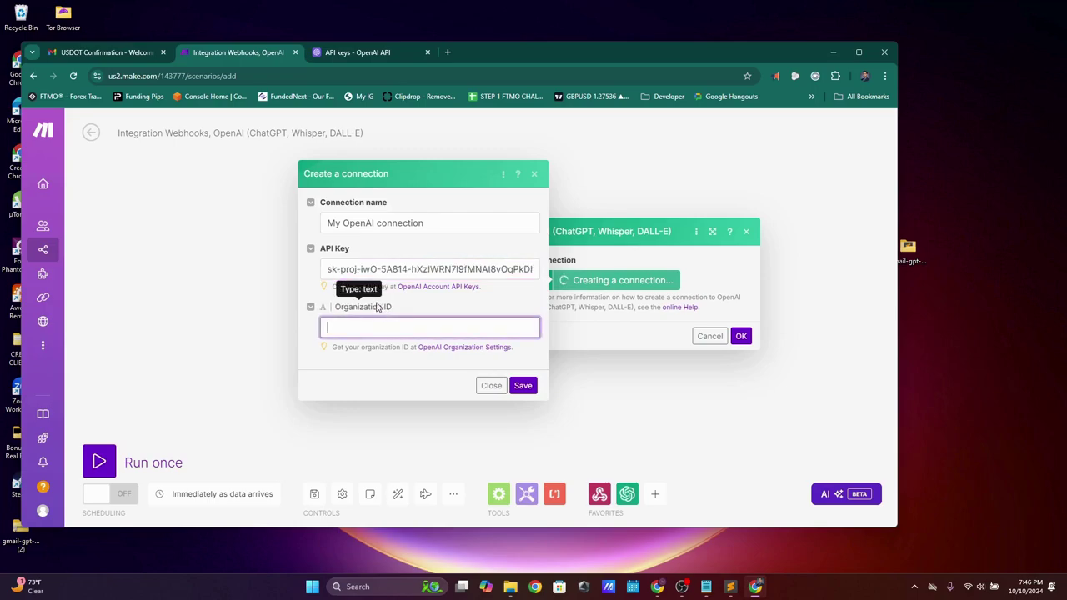
click(391, 366)
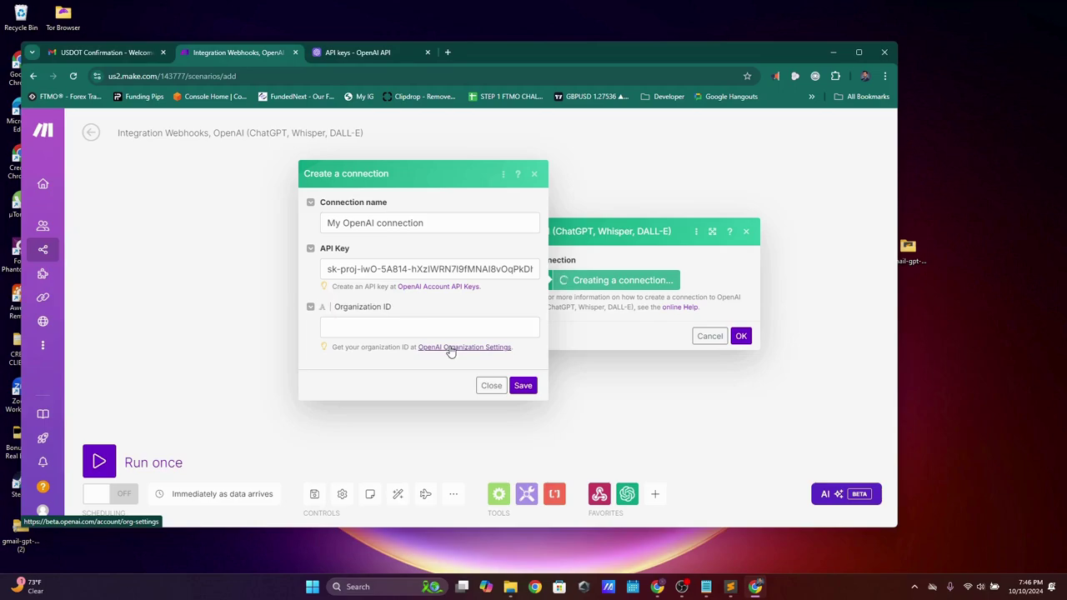
click(449, 348)
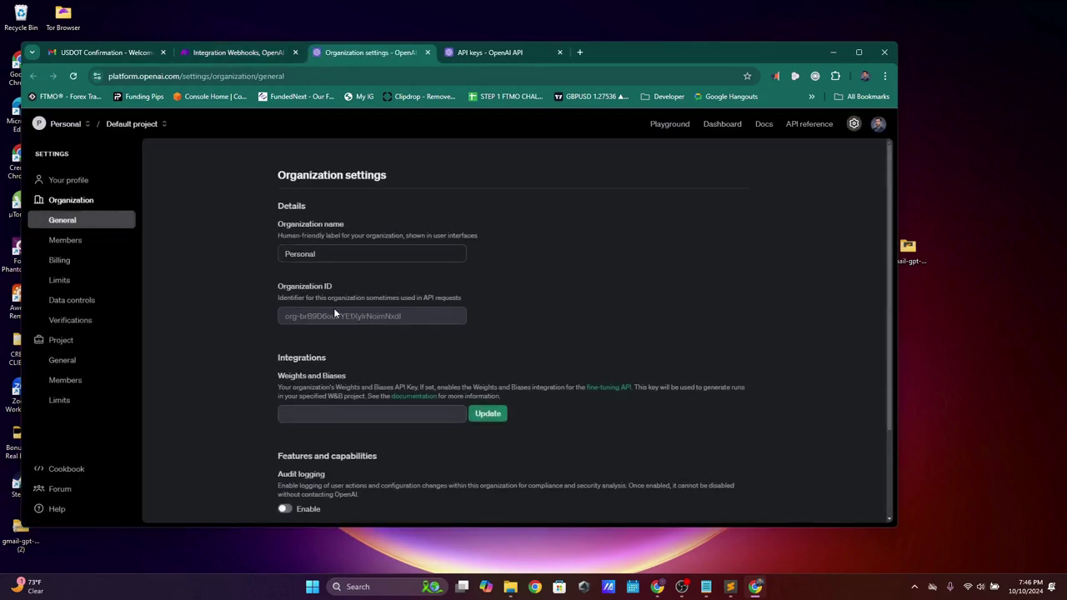
triple_click(335, 317)
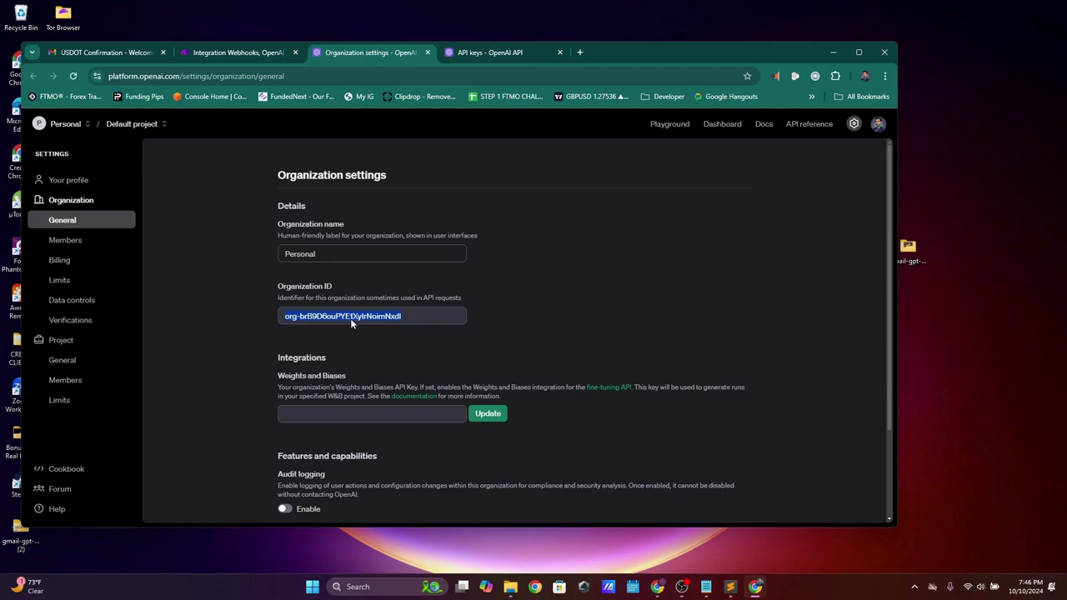
click(231, 52)
click(339, 325)
key(ctrl+v)
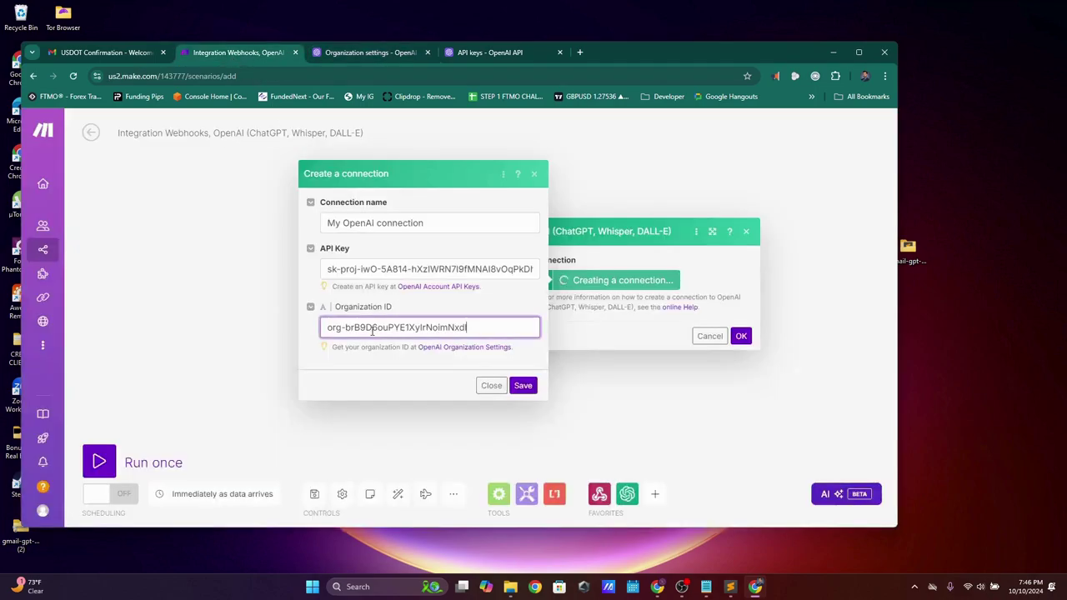
click(522, 387)
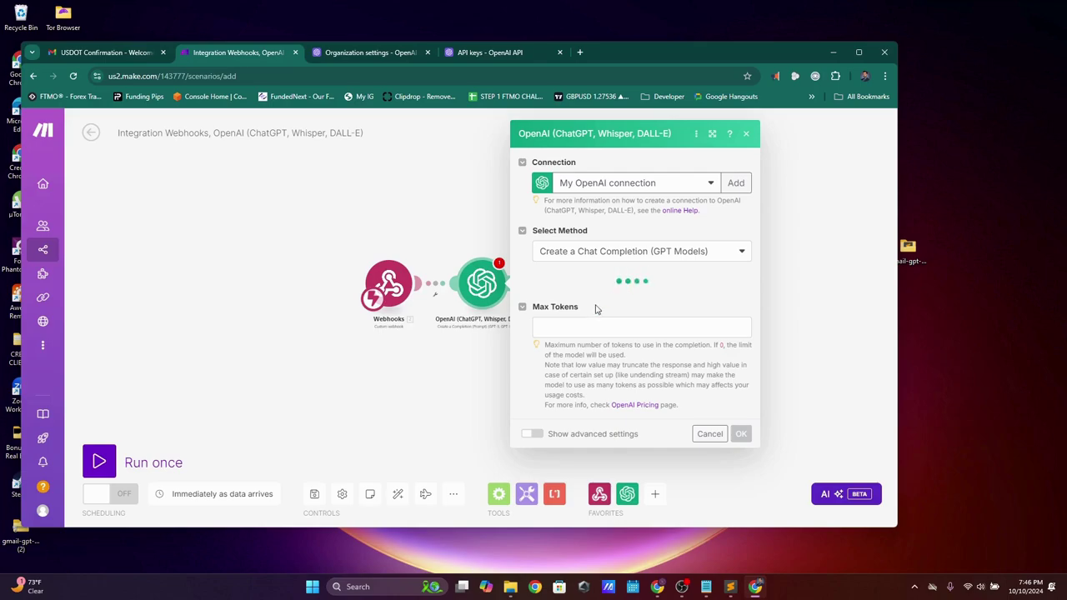
- Try to reload the OpenAI module's fields by checking its connection choice, then closing and reopening its settings
drag(427, 373, 386, 374)
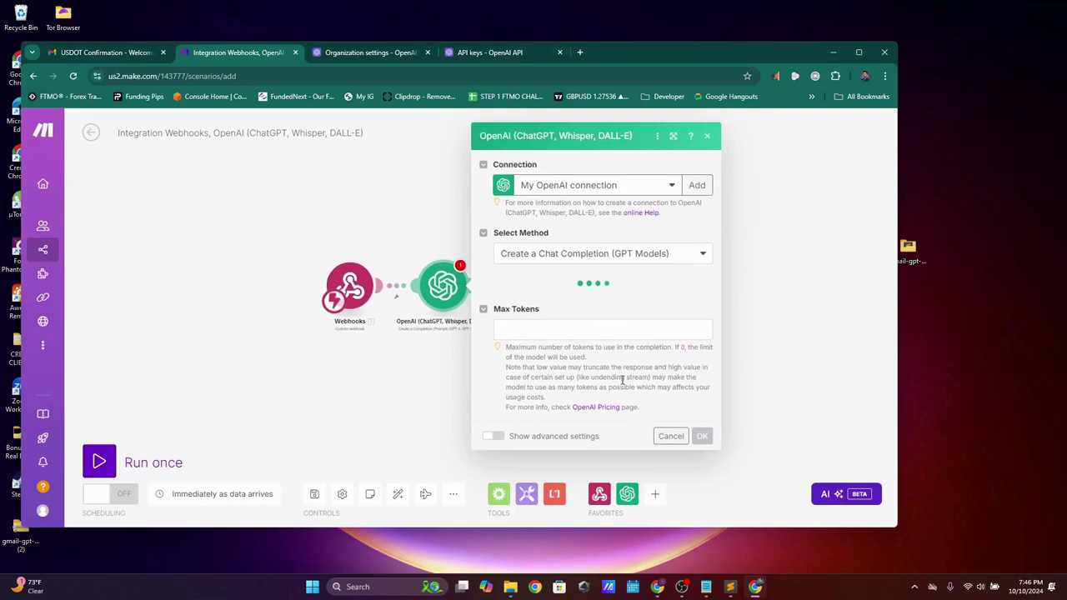
click(670, 186)
click(671, 186)
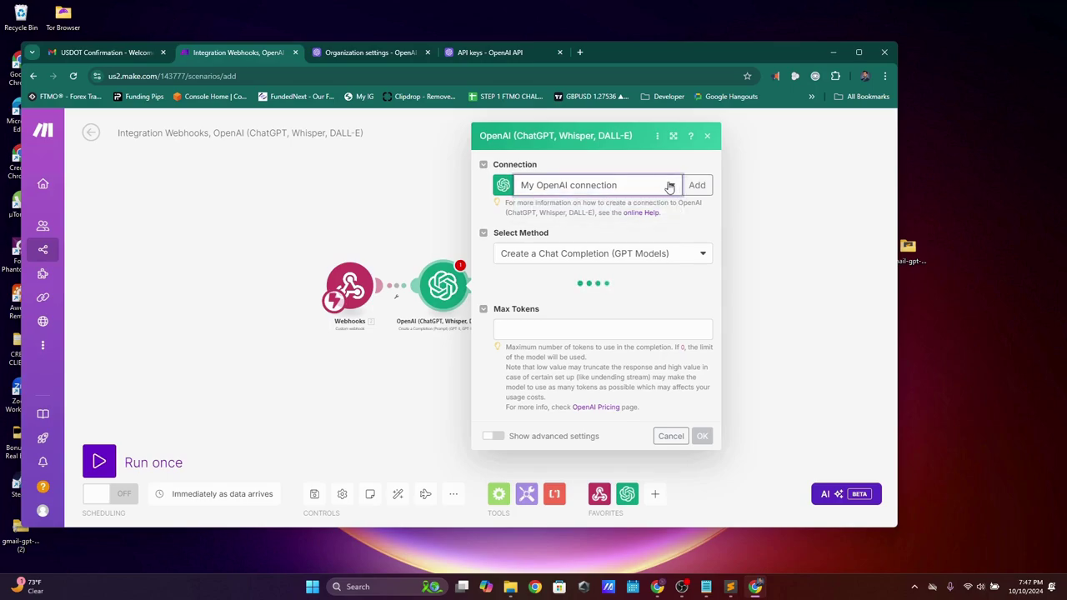
click(433, 214)
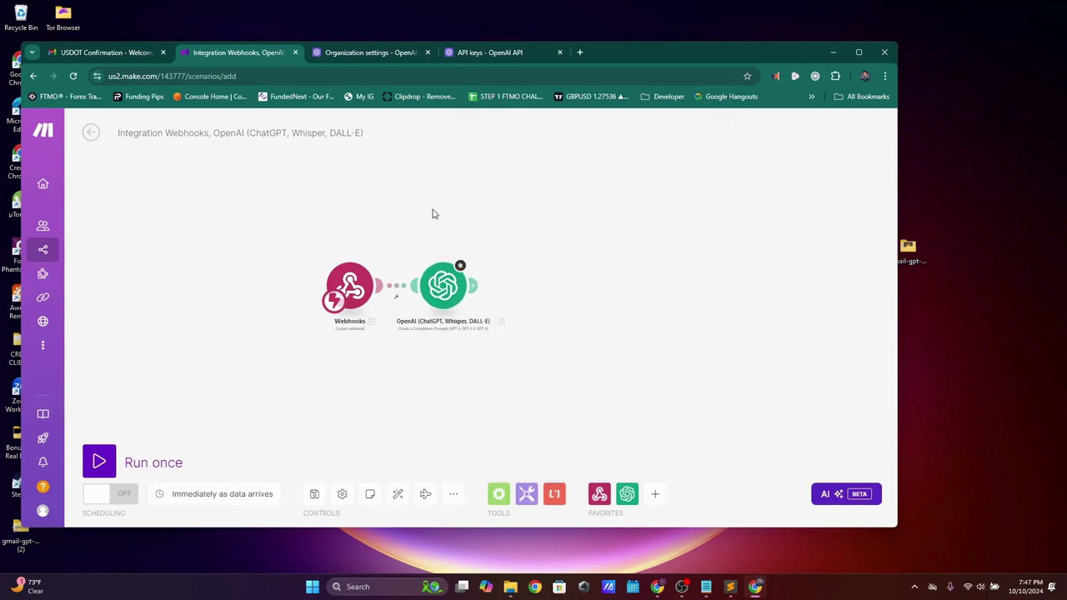
click(443, 285)
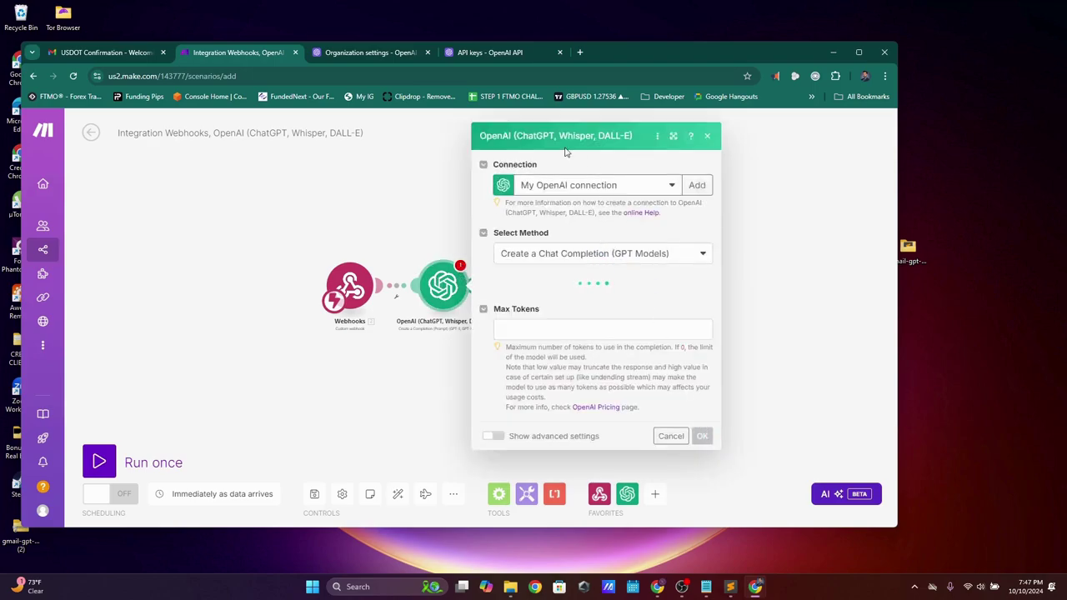
- Dismiss the saved secret key dialog on the OpenAI API keys page and return to the Make scenario
click(492, 52)
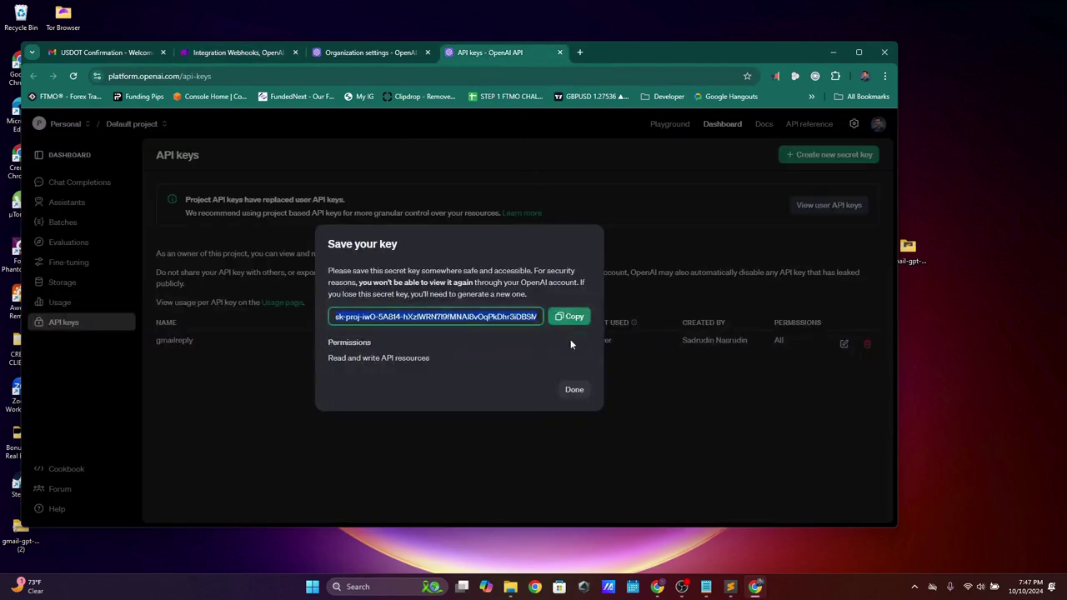
click(582, 389)
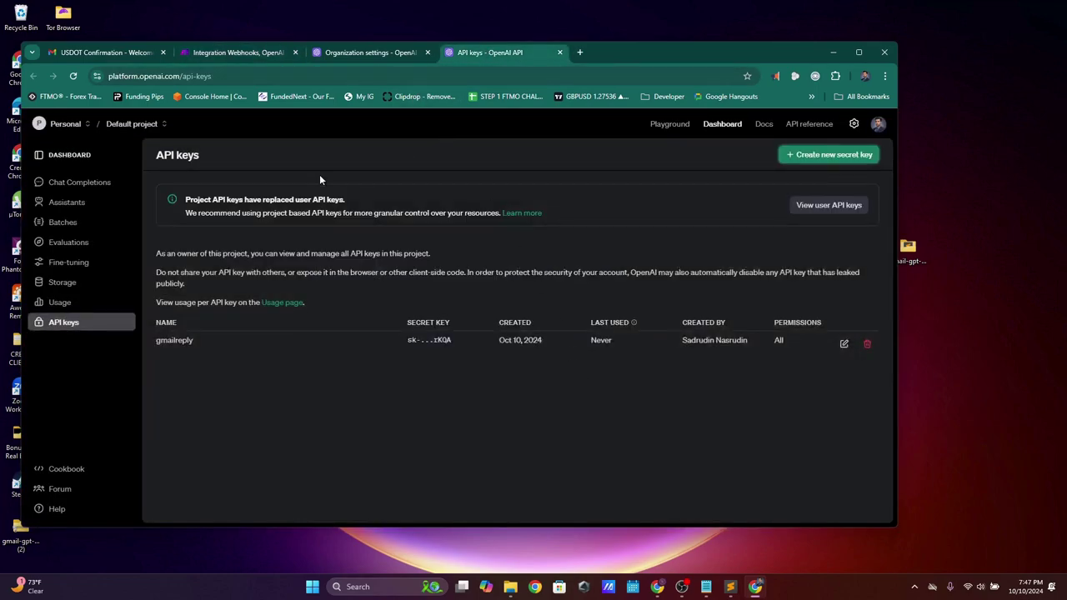
click(235, 53)
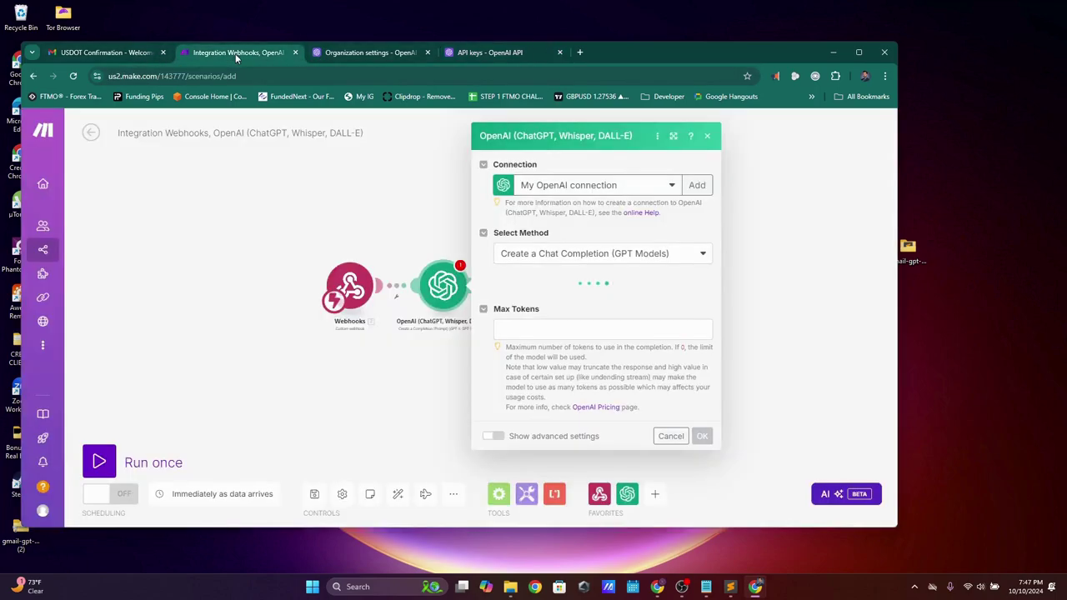
- Set the OpenAI module's Max Tokens to 2000
click(548, 330)
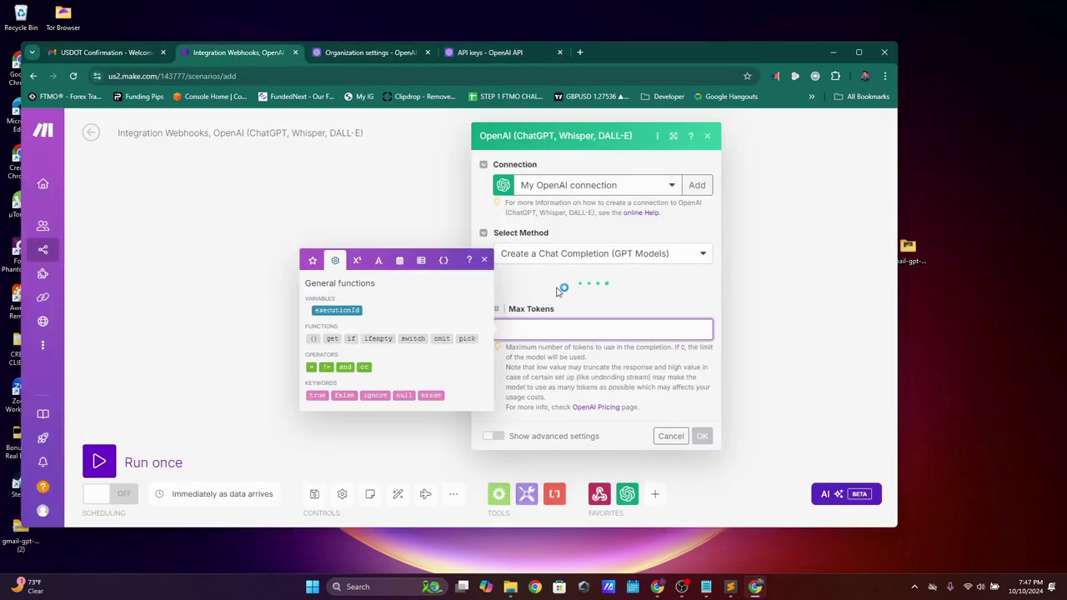
click(557, 286)
click(539, 330)
text(2000)
click(618, 361)
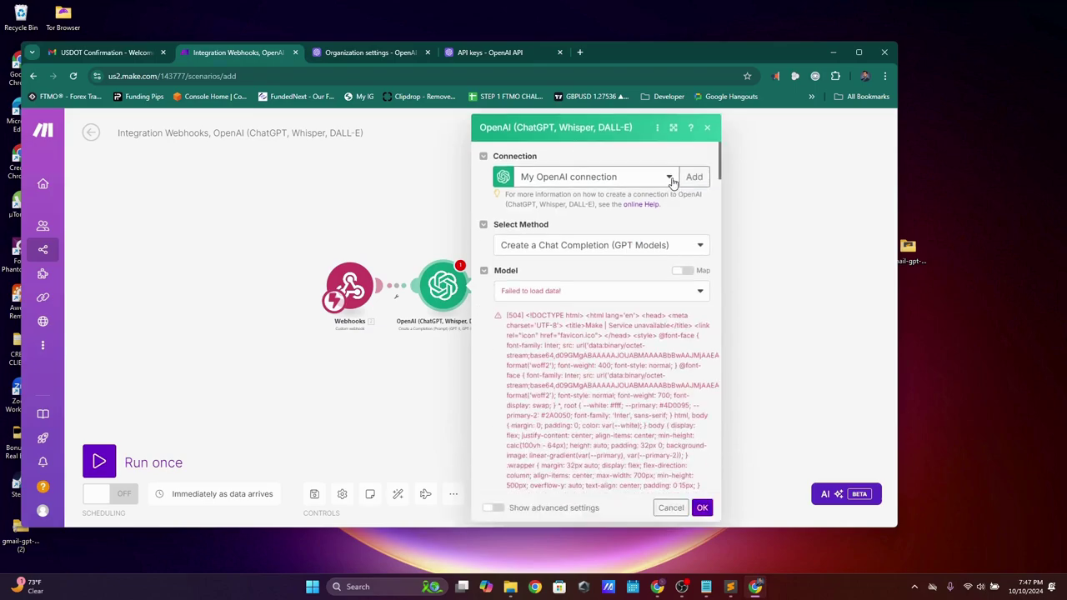
- Try to reload the model list by switching the method to Create a Prompt Completion and back to Create a Chat Completion (GPT Models)
click(602, 294)
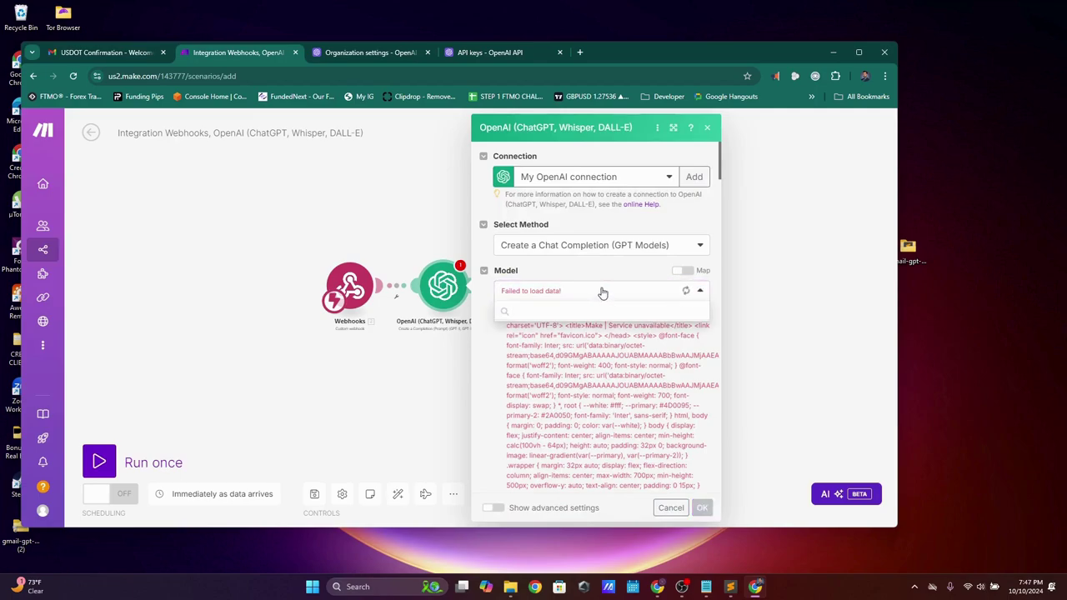
click(602, 291)
click(611, 245)
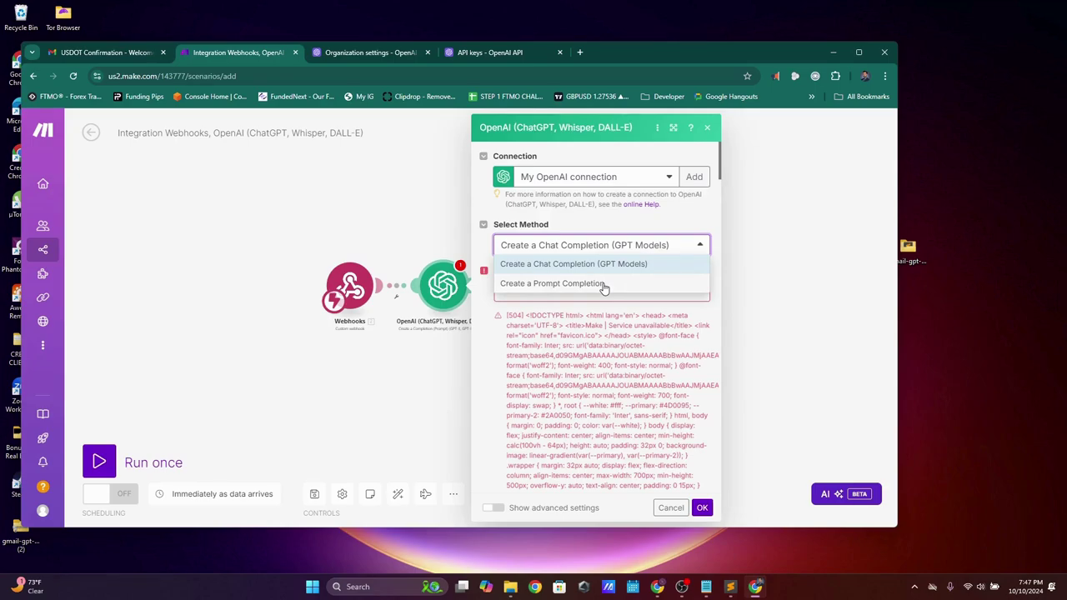
click(605, 284)
click(607, 251)
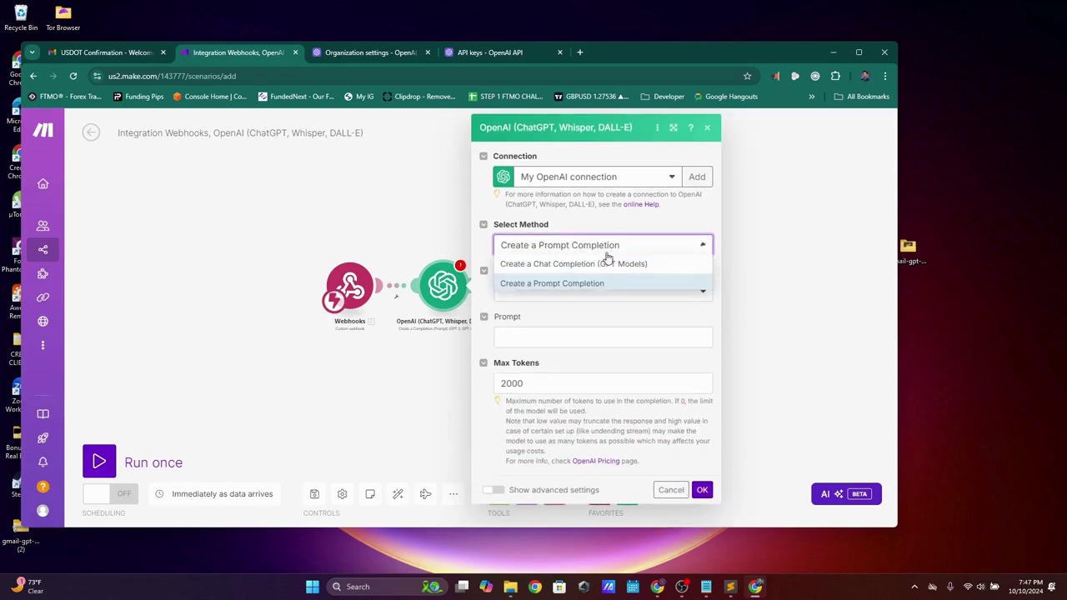
click(607, 263)
click(586, 292)
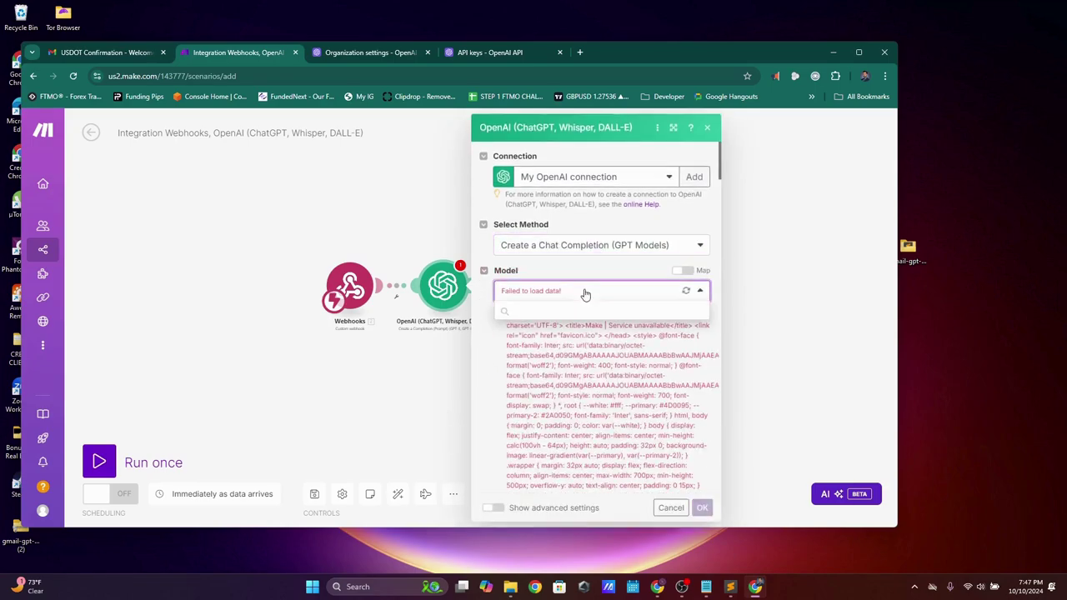
- Examine the long error text below the OpenAI module's Model setting
click(591, 246)
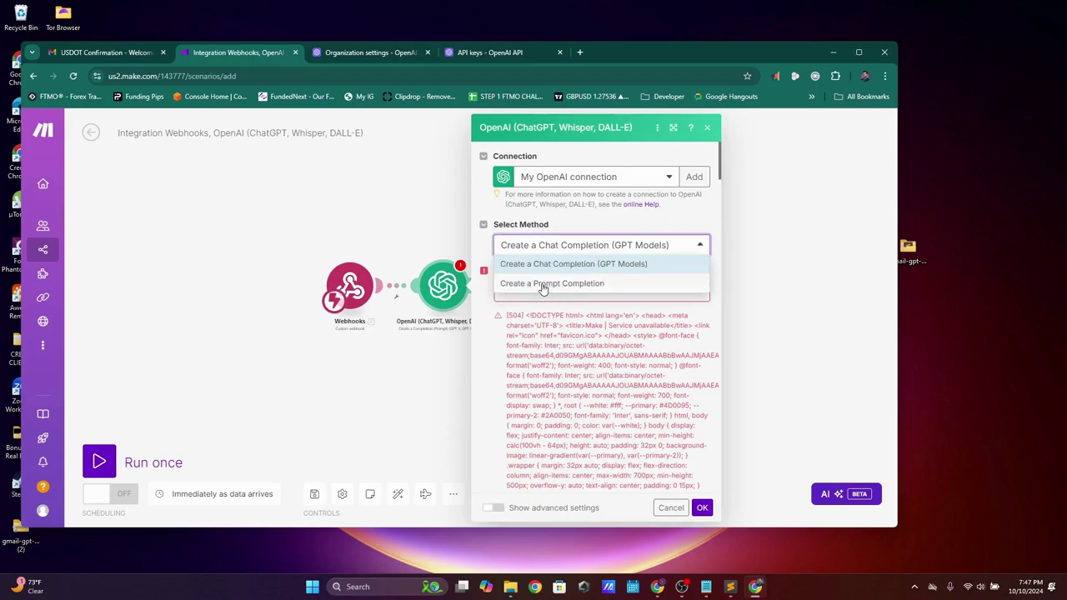
click(574, 356)
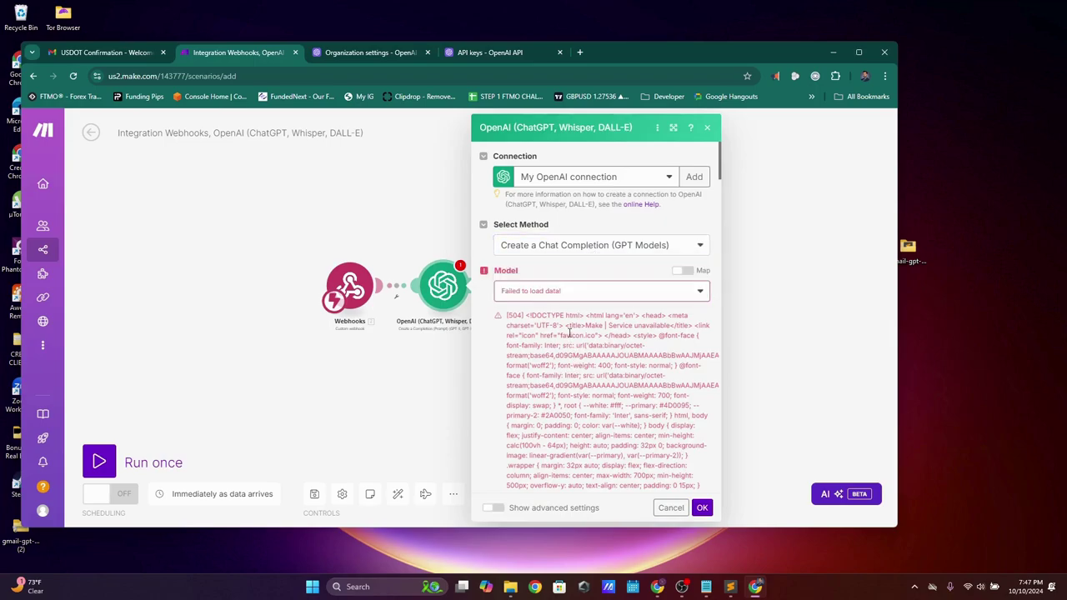
drag(570, 325, 602, 394)
scroll(602, 393, down, 10)
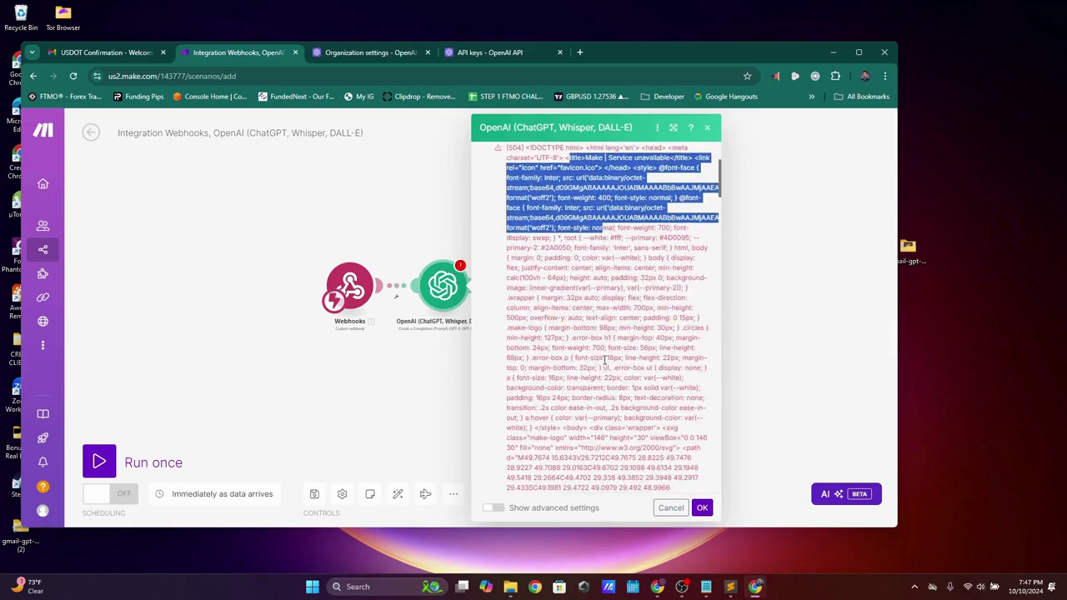
scroll(619, 344, down, 10)
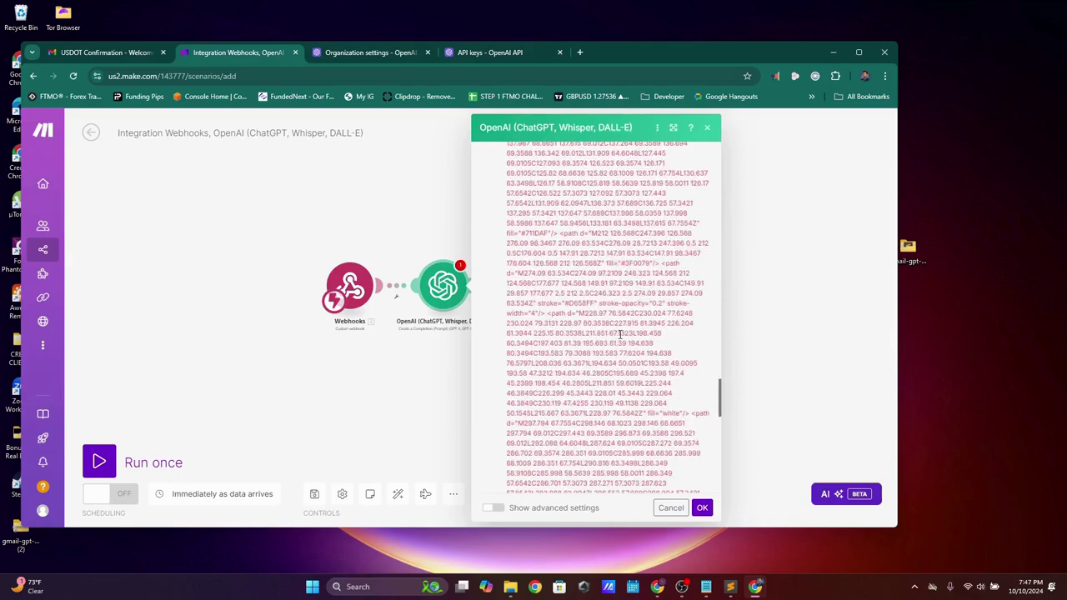
scroll(633, 342, up, 20)
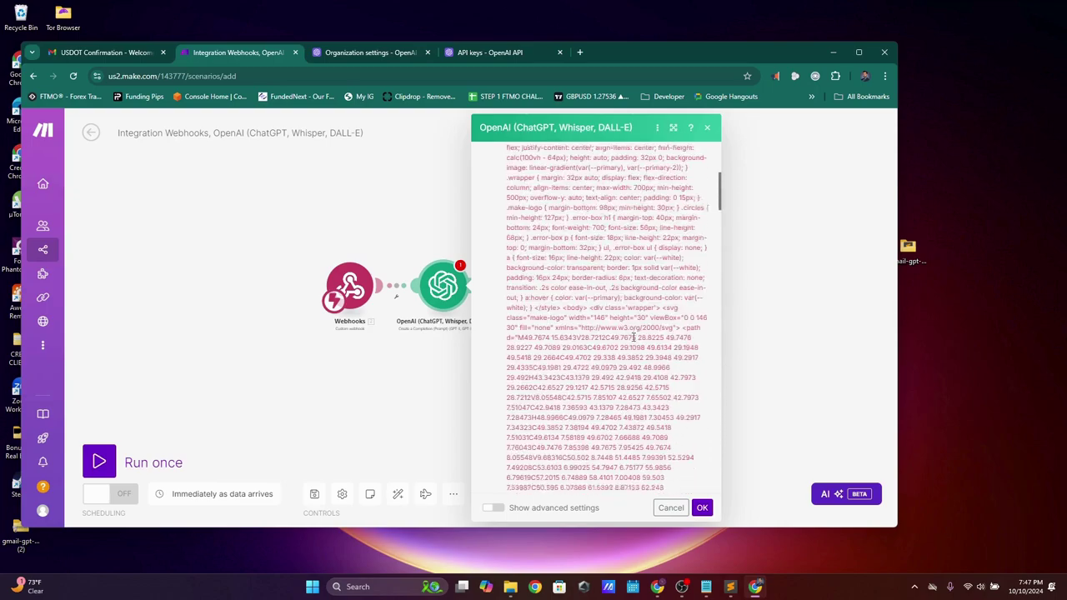
- Switch the method to Create a Prompt Completion and choose the gpt-3.5-turbo-instruct model
click(581, 249)
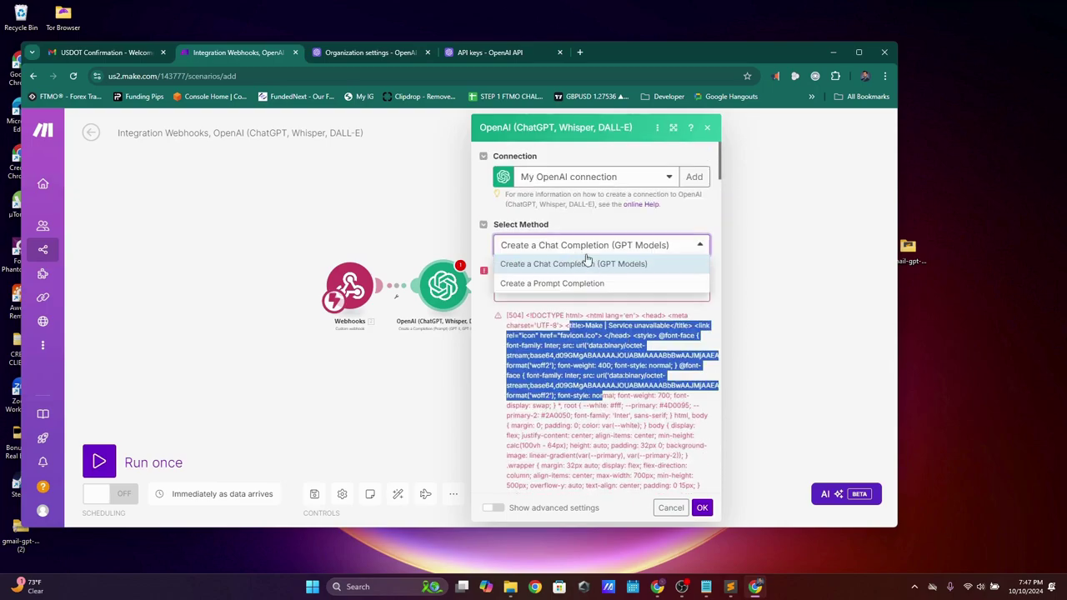
click(542, 285)
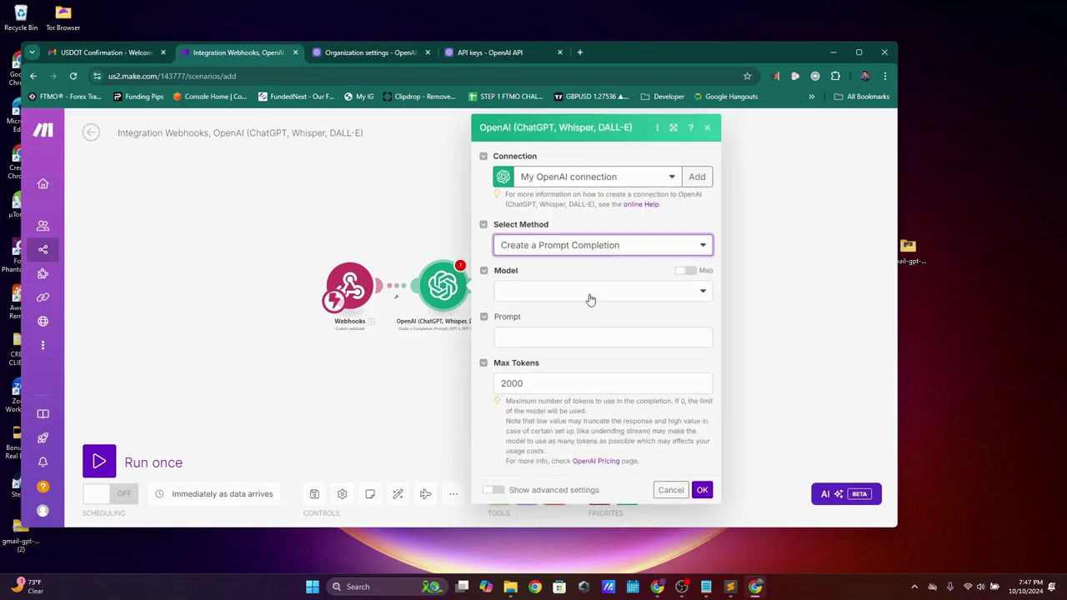
click(589, 296)
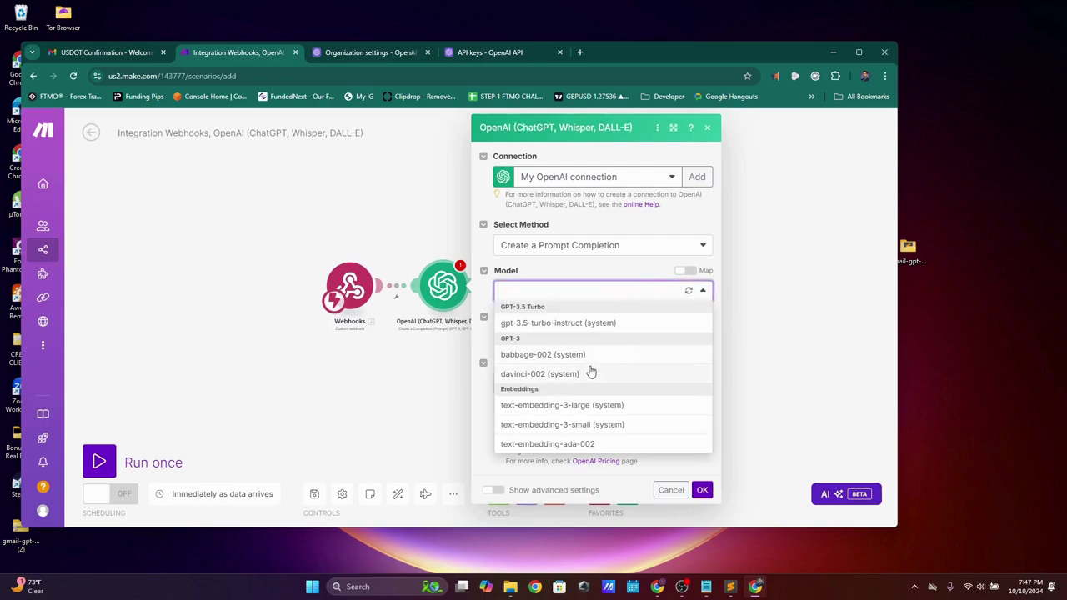
click(558, 324)
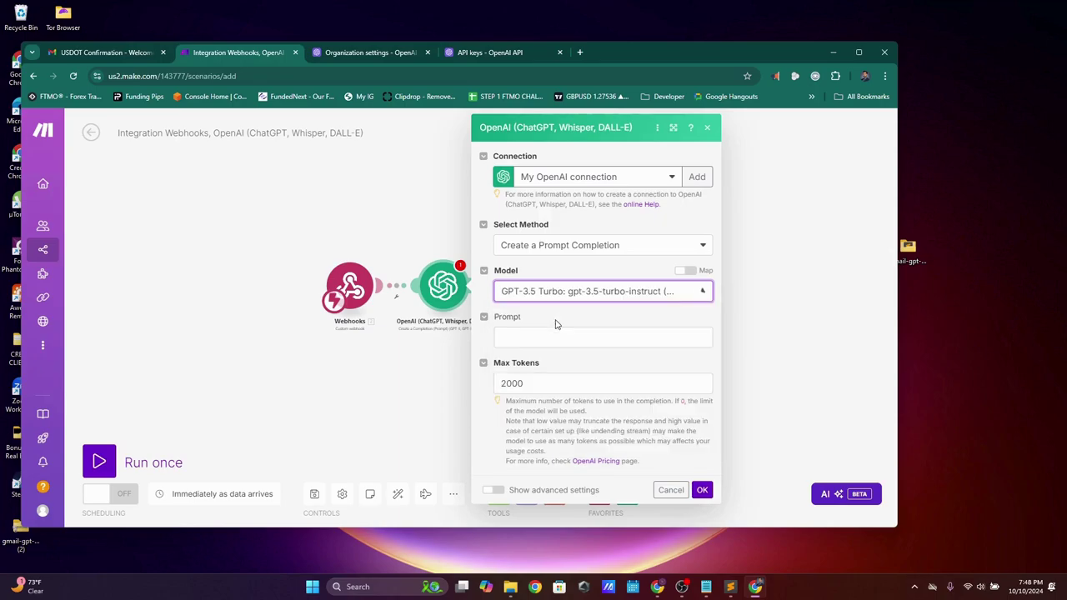
- Refresh the OpenAI connection list and set the method to Create a Chat Completion (GPT Models)
click(604, 177)
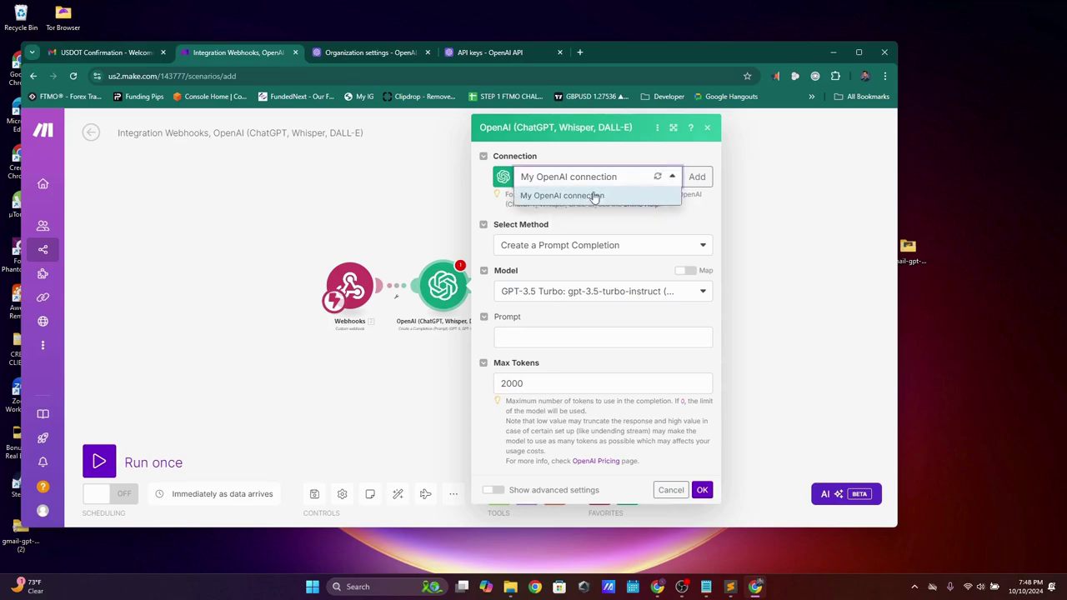
click(654, 178)
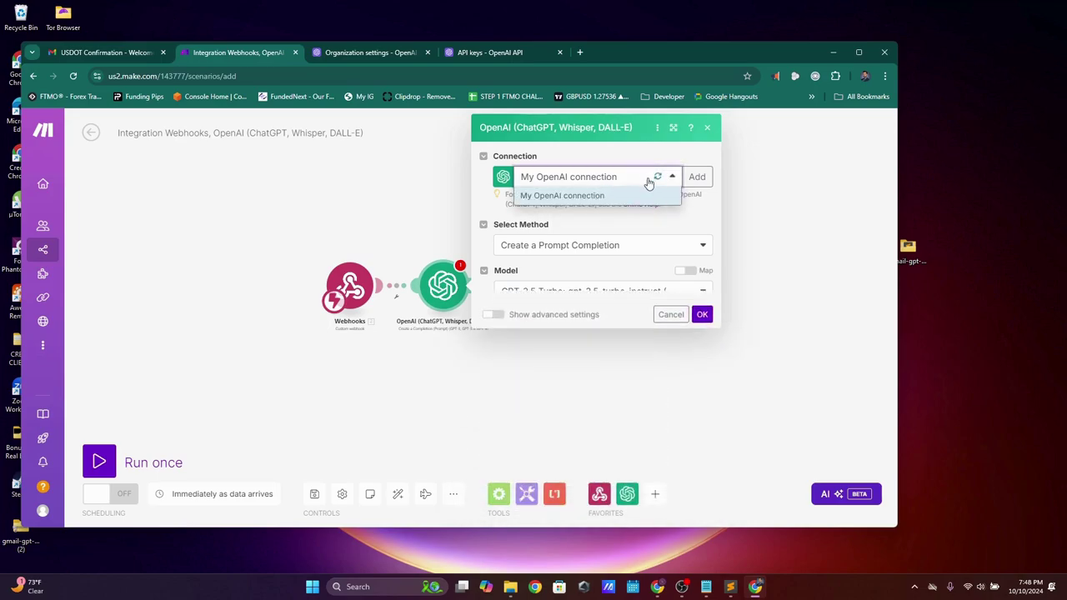
click(591, 249)
click(589, 266)
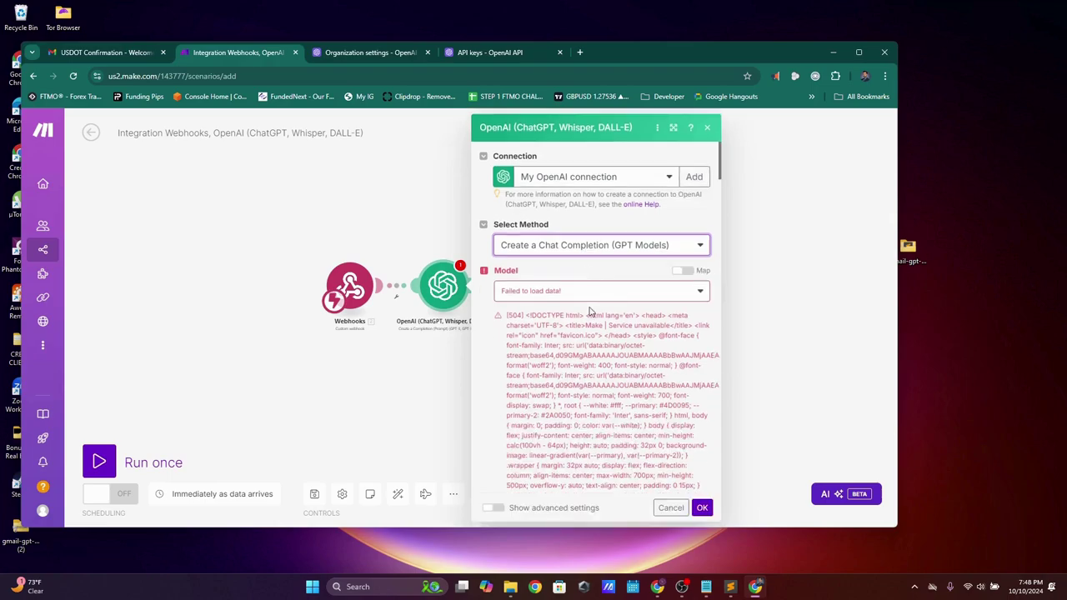
- Turn mapping for the Model setting on and off again to reload the available chat models
click(682, 271)
click(682, 290)
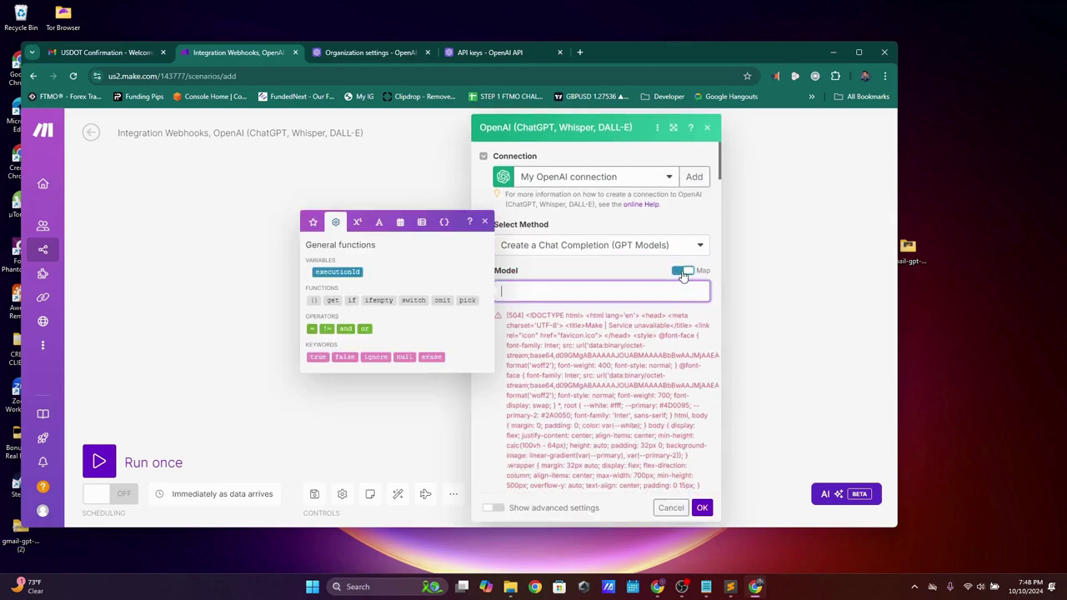
click(682, 271)
click(664, 291)
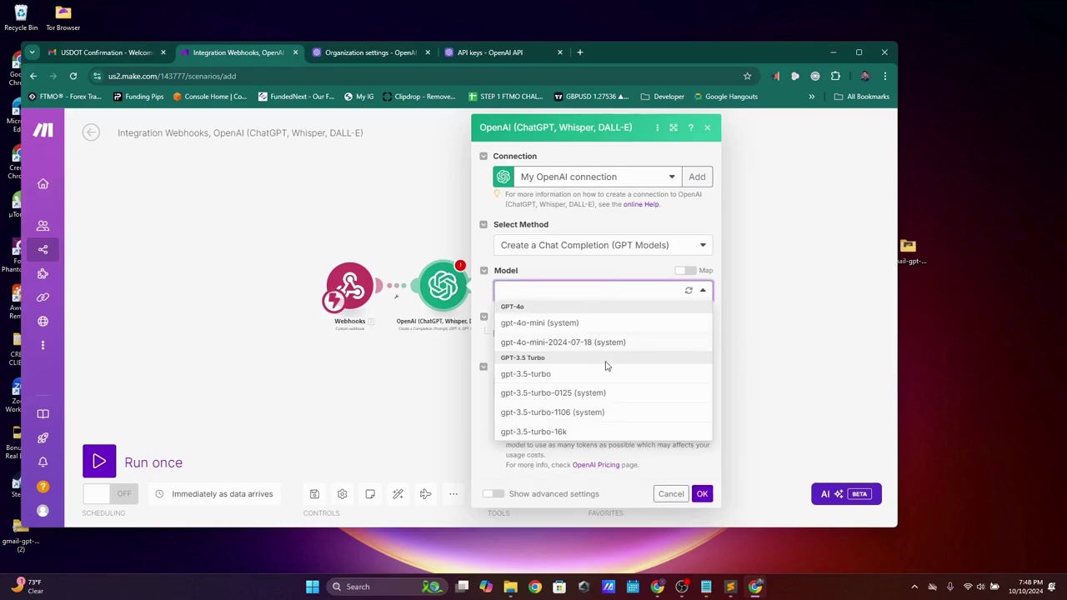
- Keep Create a Chat Completion (GPT Models) as the method and choose gpt-3.5-turbo as the model
click(584, 268)
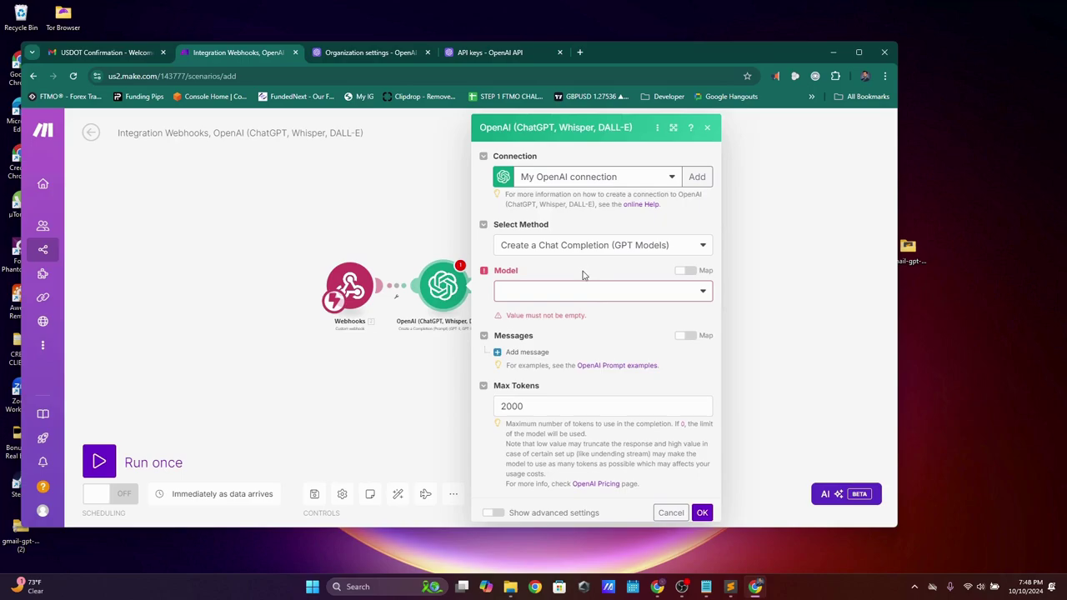
click(582, 271)
click(577, 263)
click(591, 245)
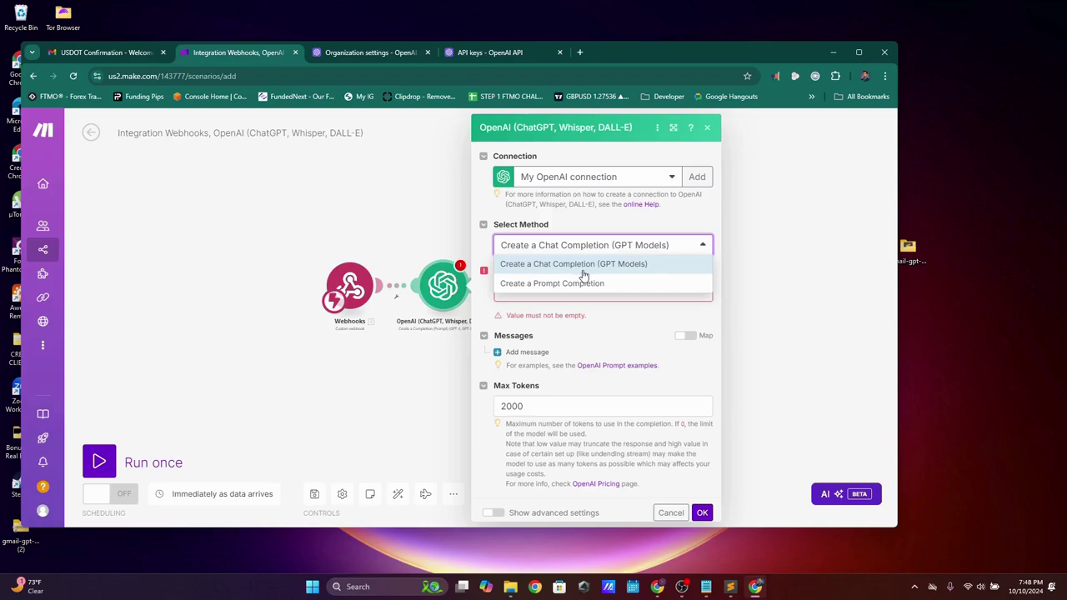
click(646, 246)
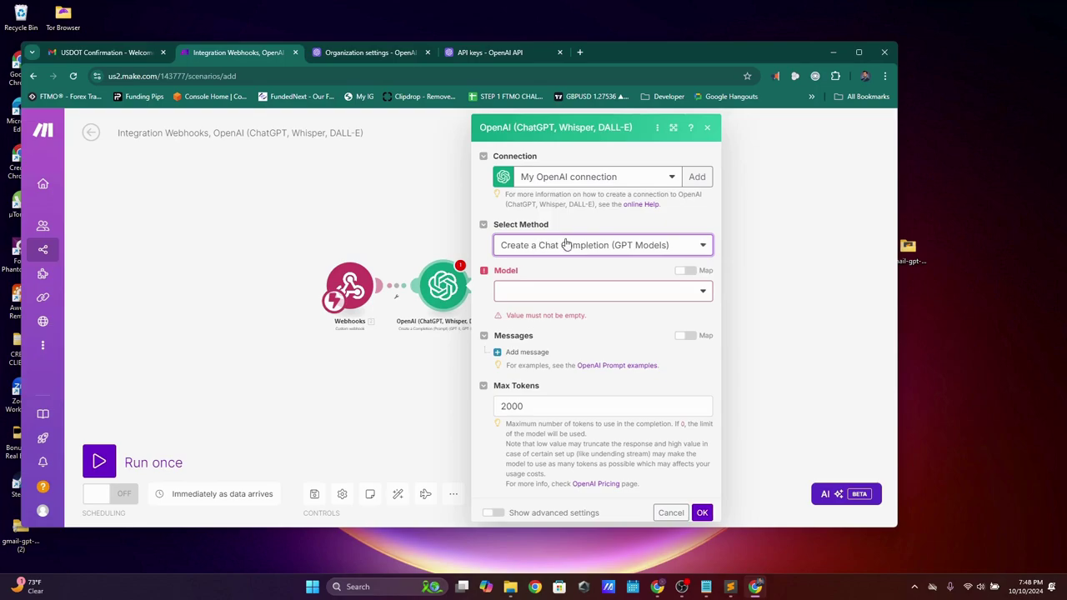
click(621, 244)
click(609, 264)
click(621, 290)
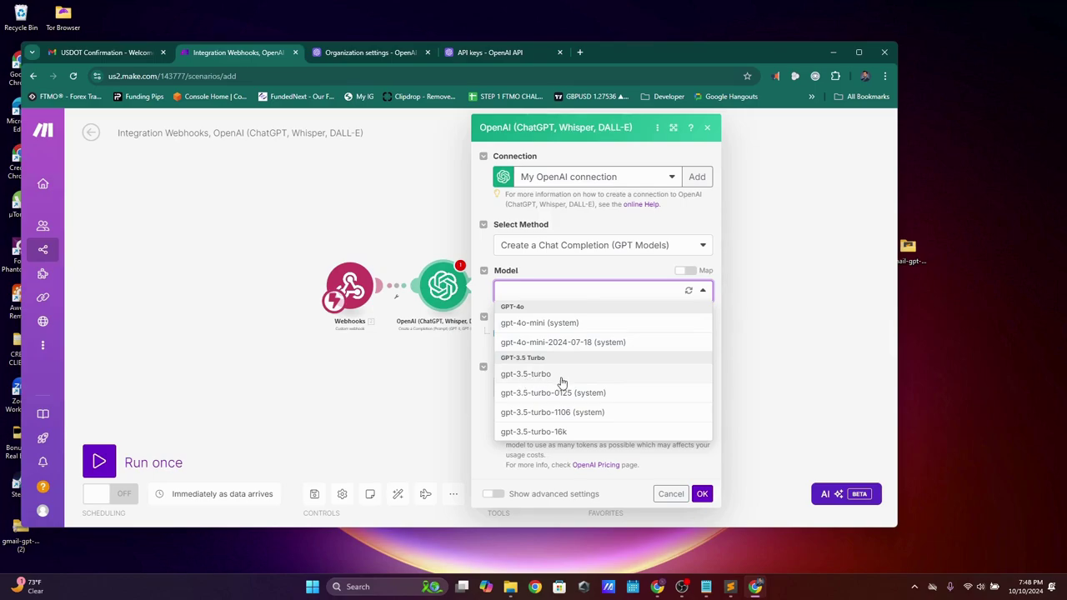
click(562, 380)
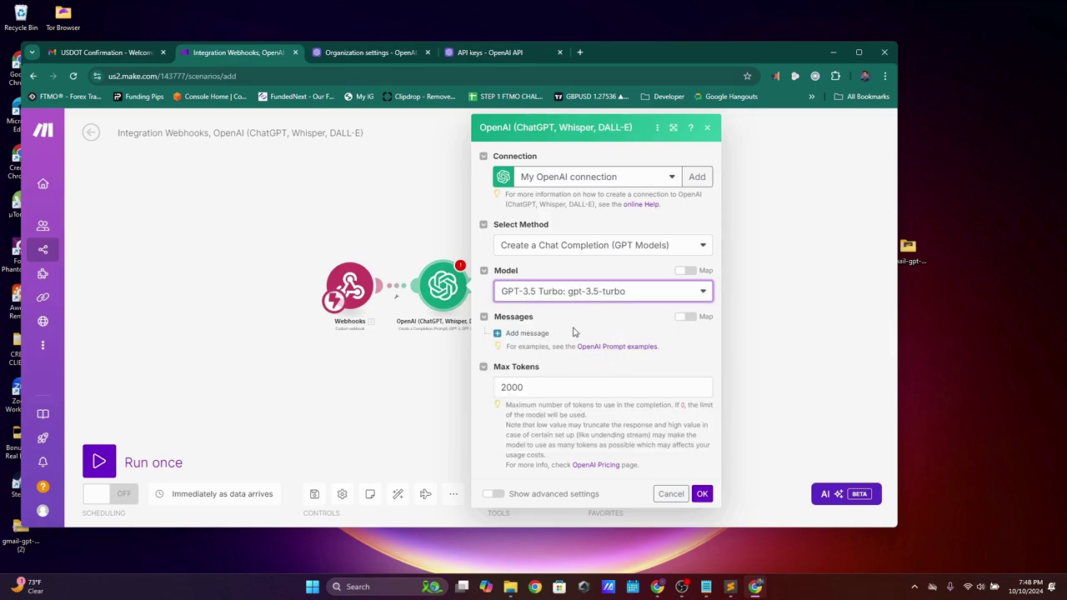
- Add a first message to the chat completion and set its role to System
click(519, 333)
scroll(571, 338, down, 1)
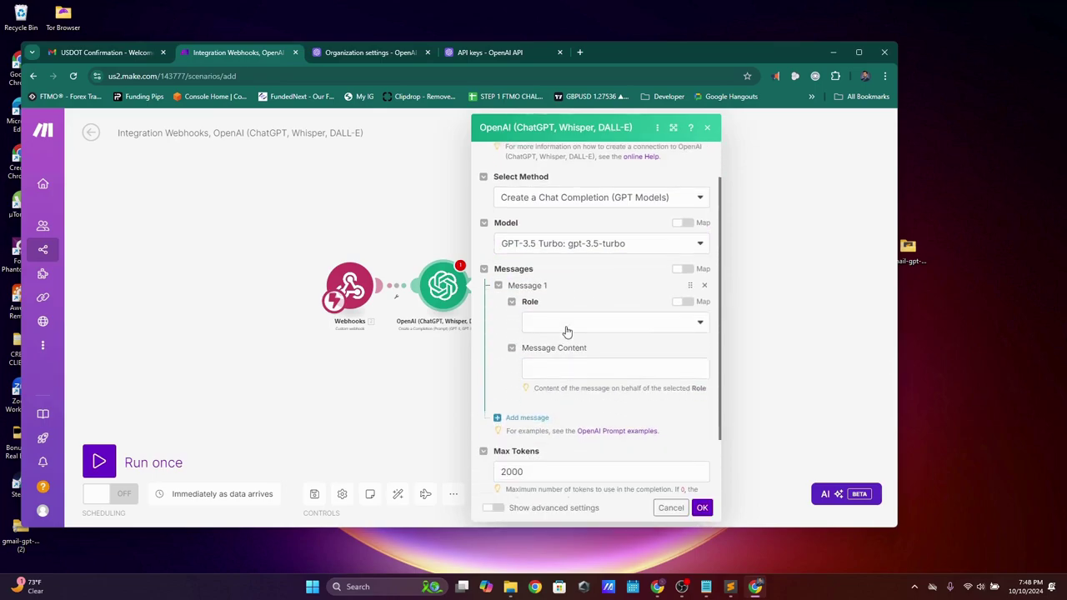
click(565, 313)
click(566, 333)
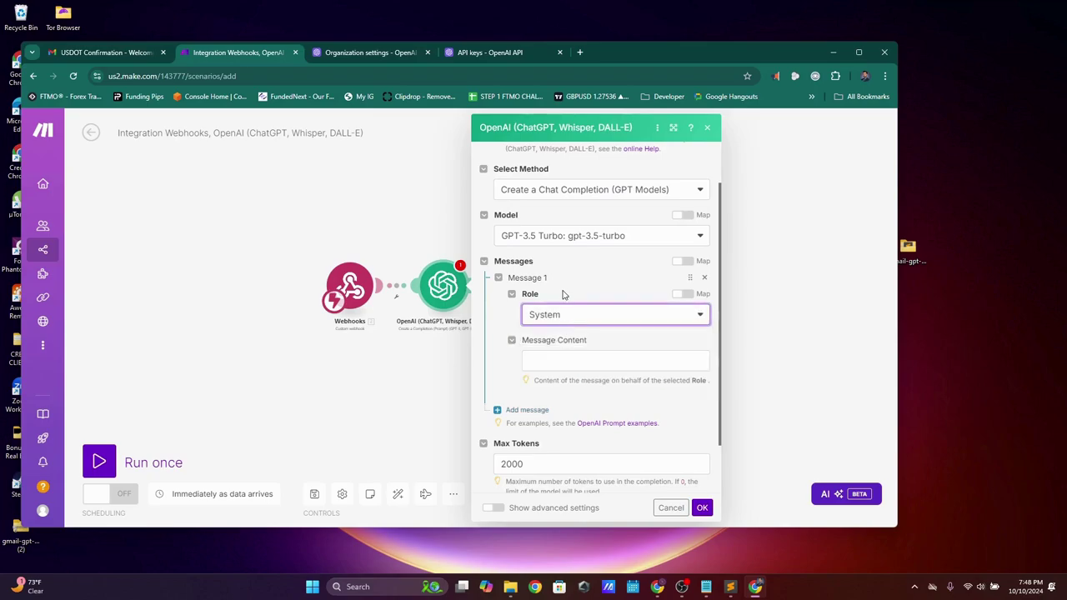
scroll(566, 325, down, 1)
click(564, 266)
click(563, 278)
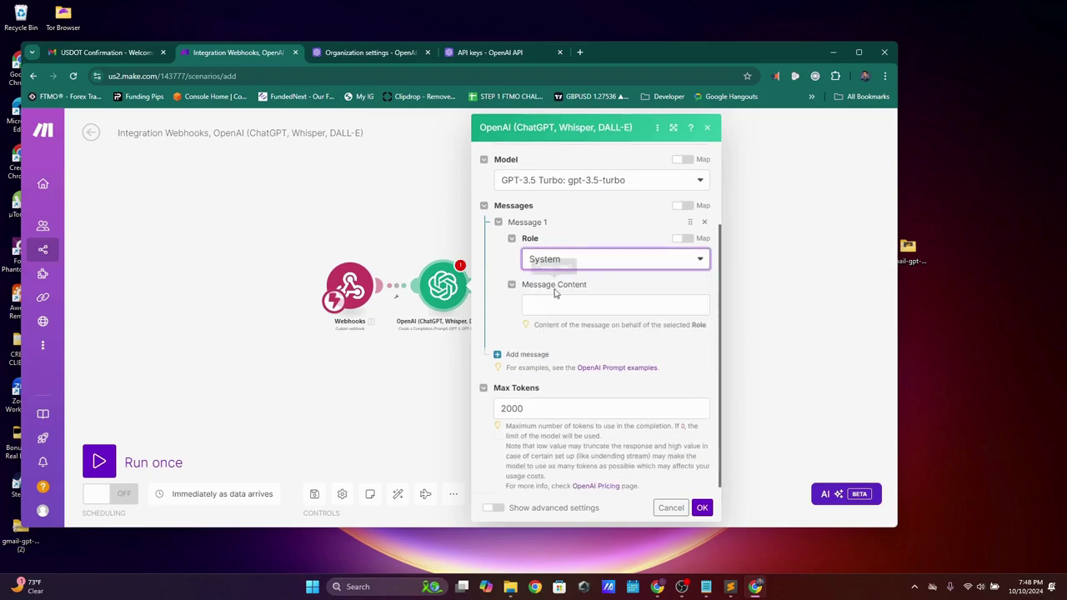
- Copy the whole email reply prompt from Notepad and return to the empty Message Content of Message 1 in Make
click(558, 297)
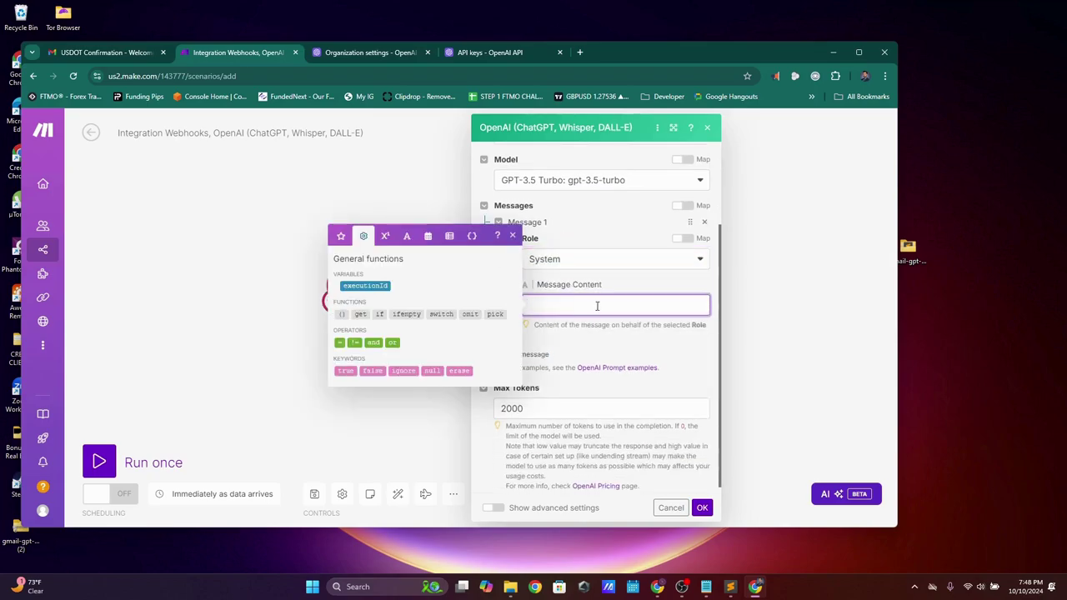
key(Escape)
click(574, 308)
key(Escape)
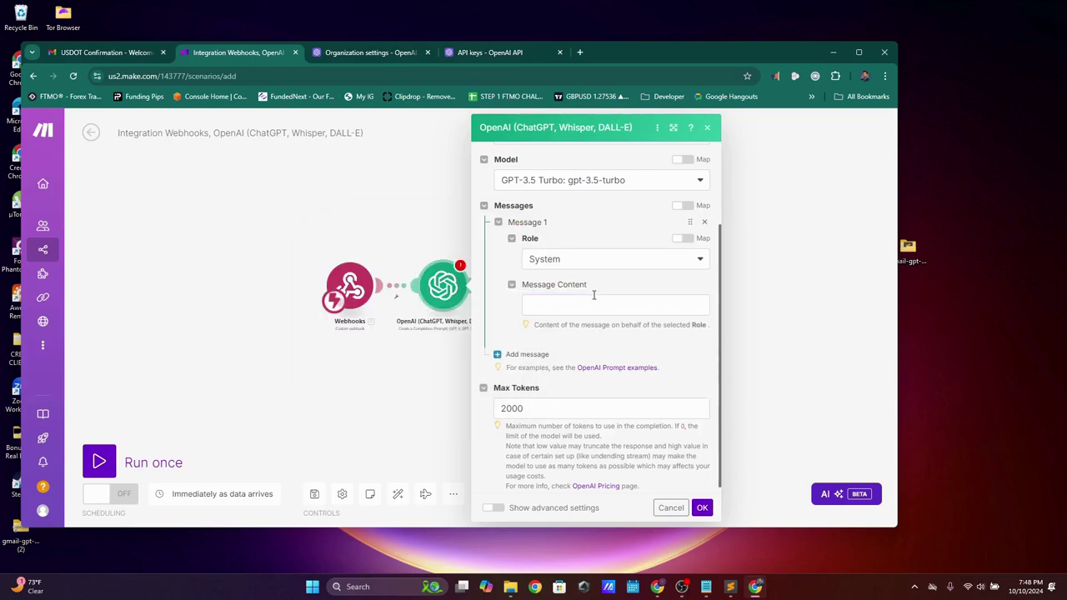
click(594, 294)
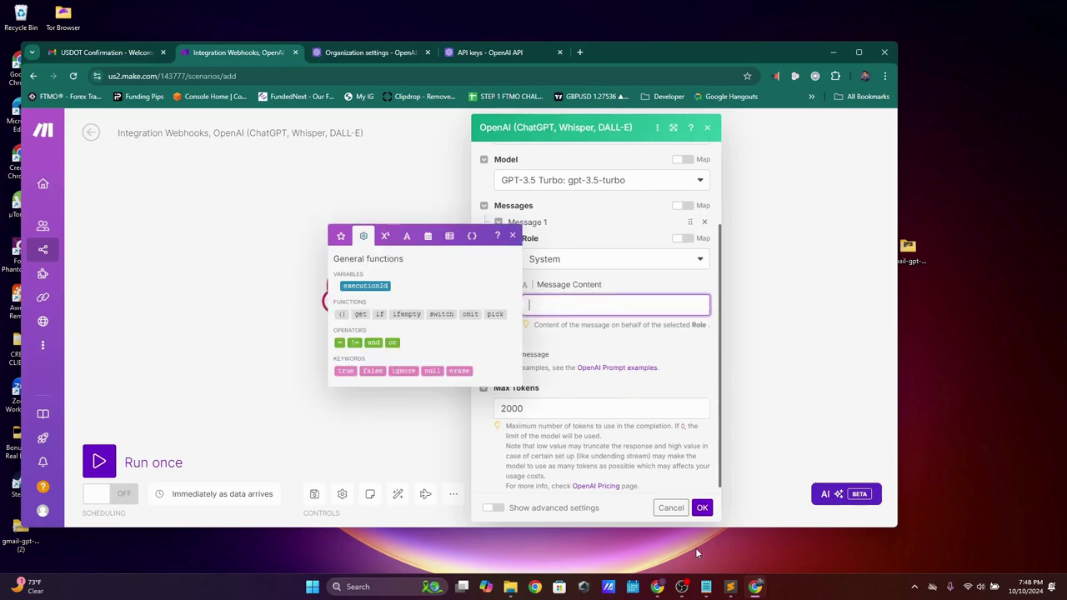
click(706, 587)
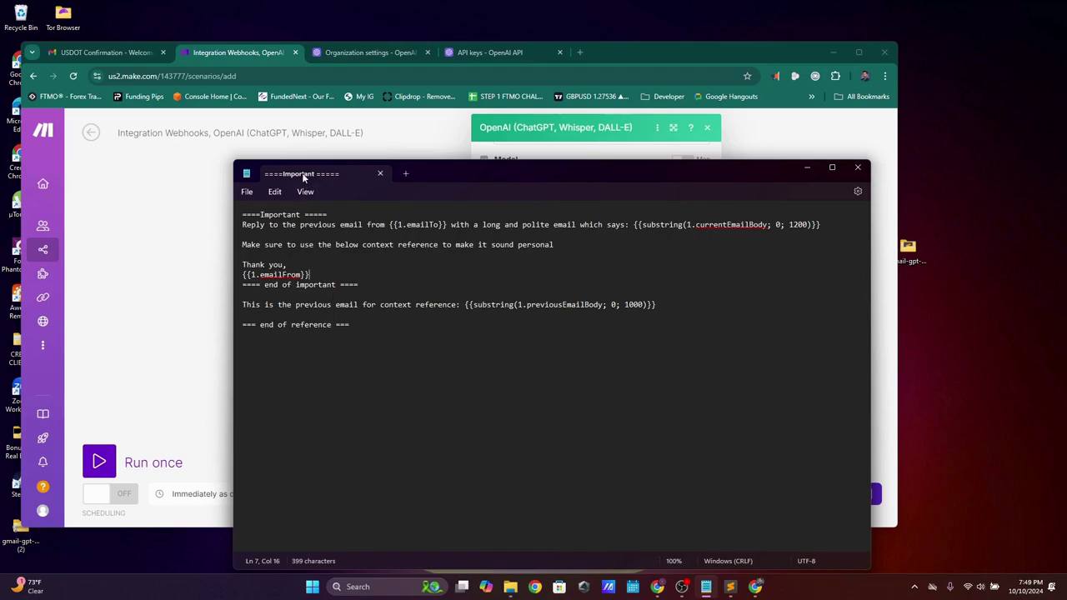
drag(355, 331, 238, 218)
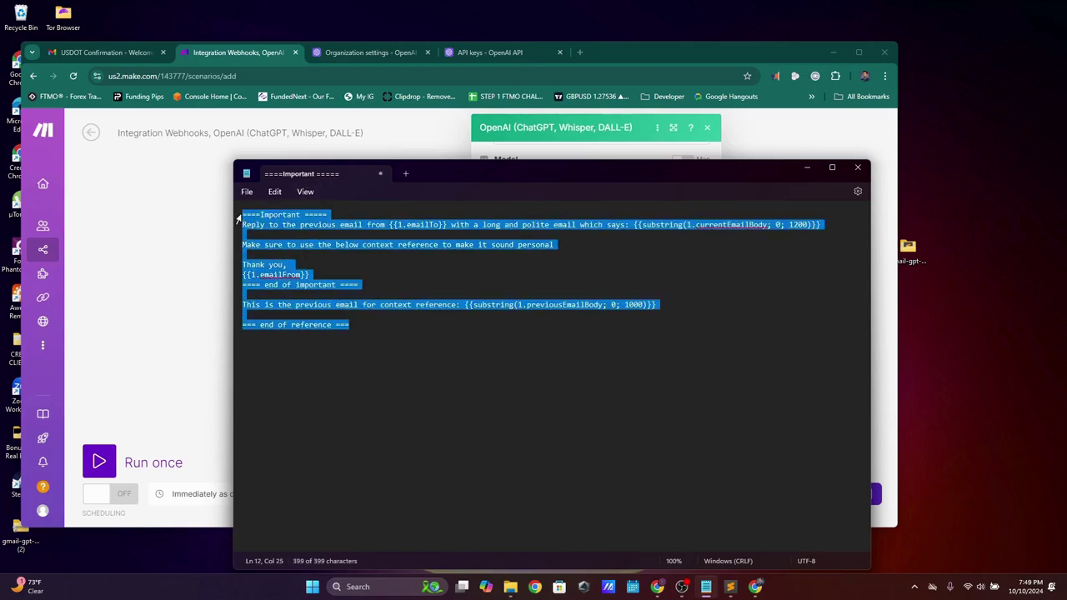
click(832, 169)
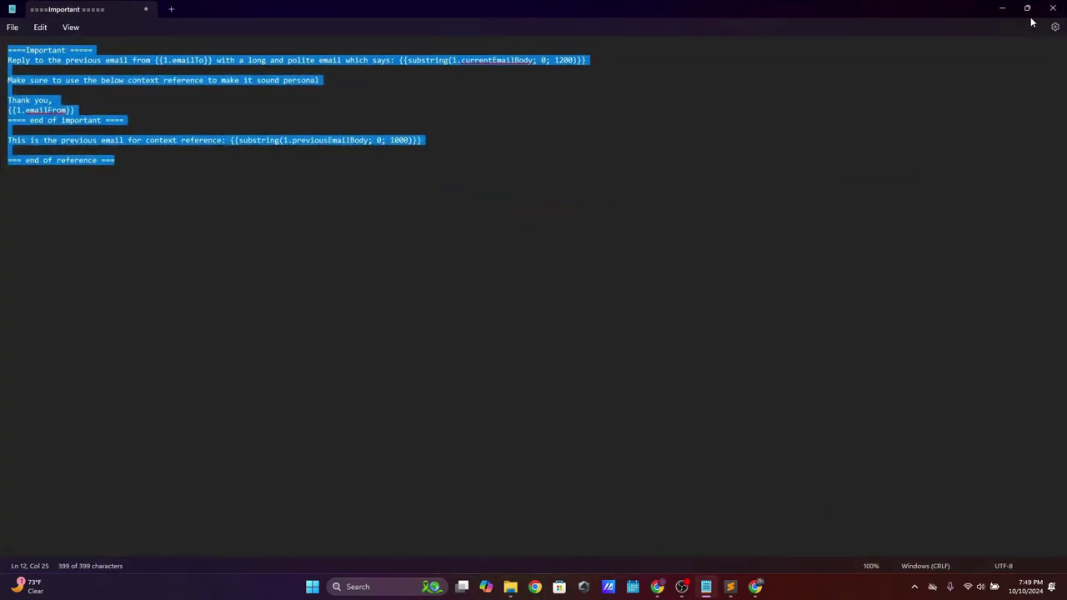
click(1030, 10)
click(807, 169)
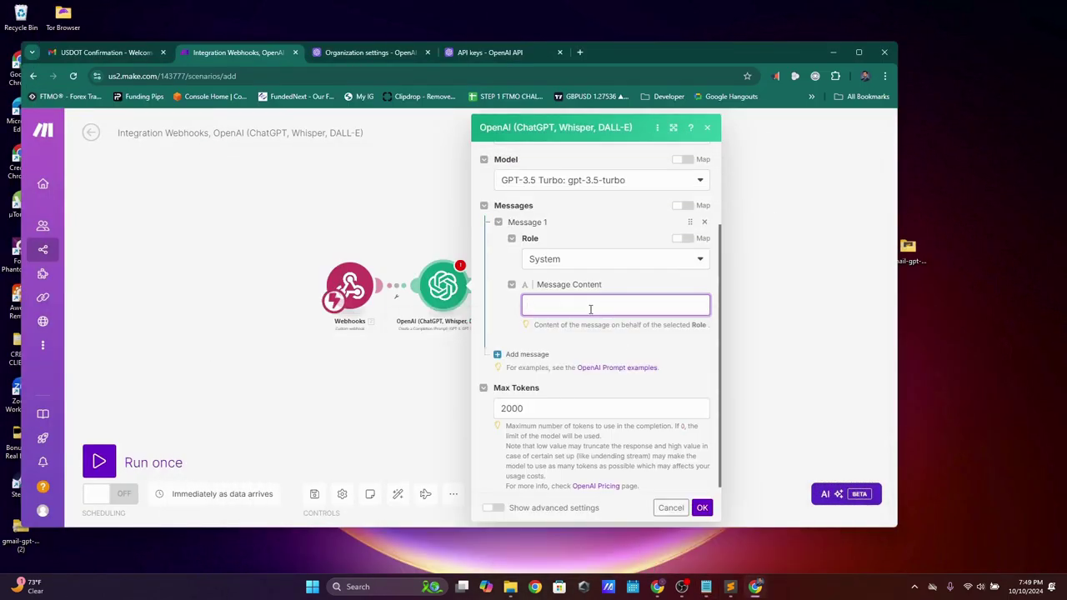
- Paste the copied email reply prompt into Message 1's Message Content and save the OpenAI module
text(====Important ===== Reply to the previous email from {{1.emailTo}} with a long and polite email which says: {{substring(1.currentEmailBody; 0; 1200)}}  Make sure to use the below context reference to make it sound personal  Thank you, {{1.emailFrom}} ==== end of important ====  This is the previous email for context reference: {{substring(1.previousEmailBody; 0; 1000)}}  === end of reference ===)
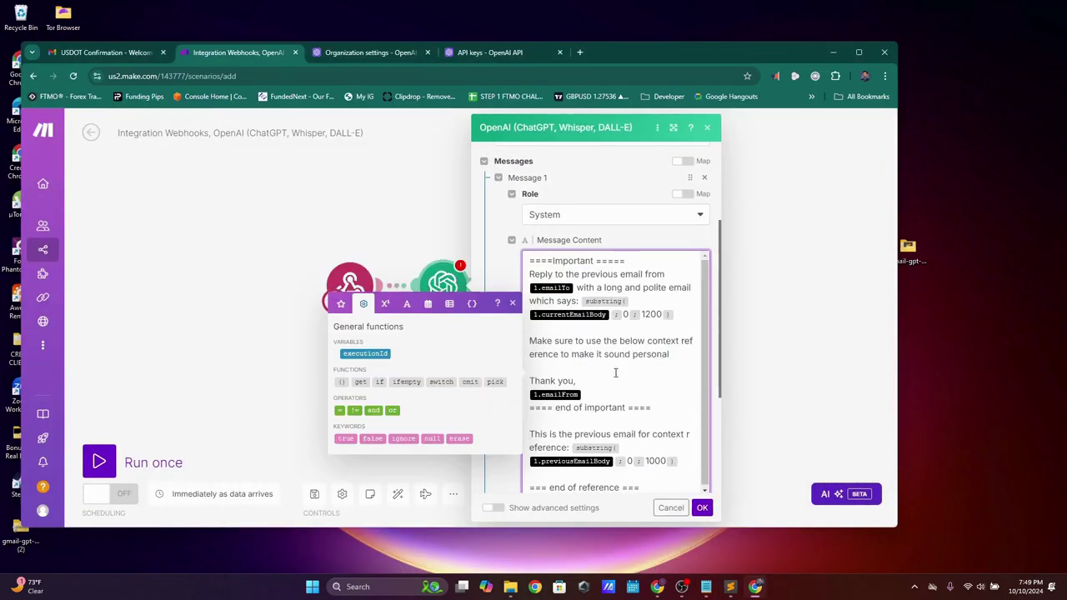
click(604, 352)
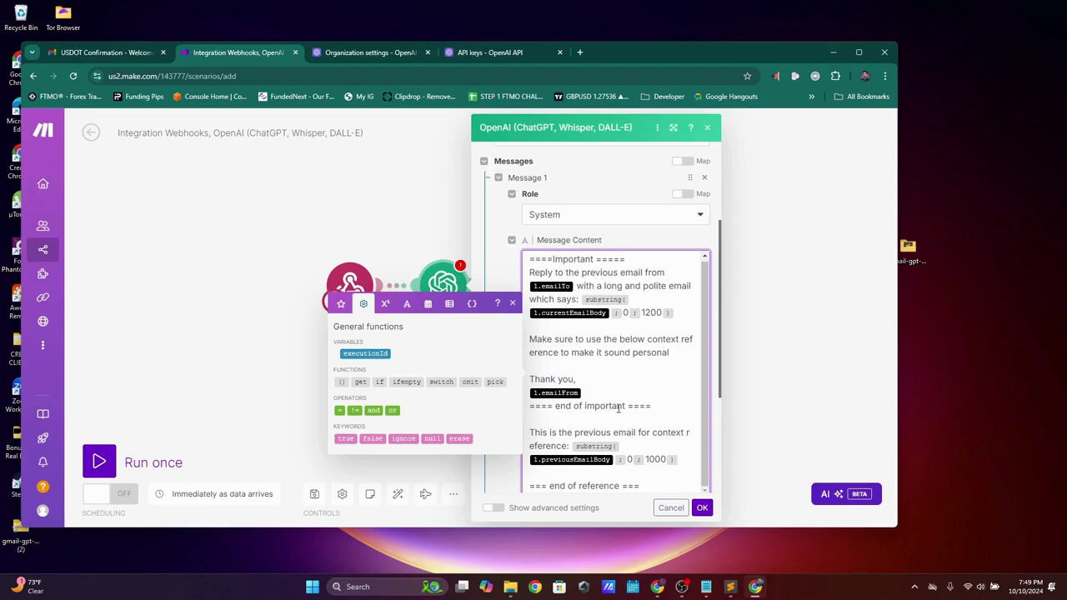
click(513, 304)
scroll(685, 496, down, 3)
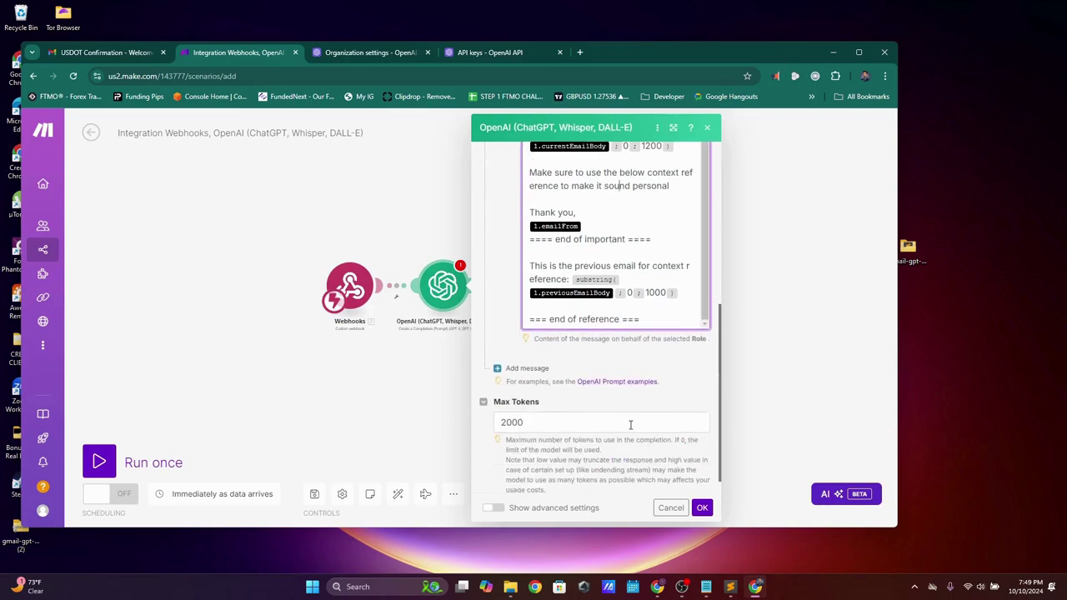
click(702, 508)
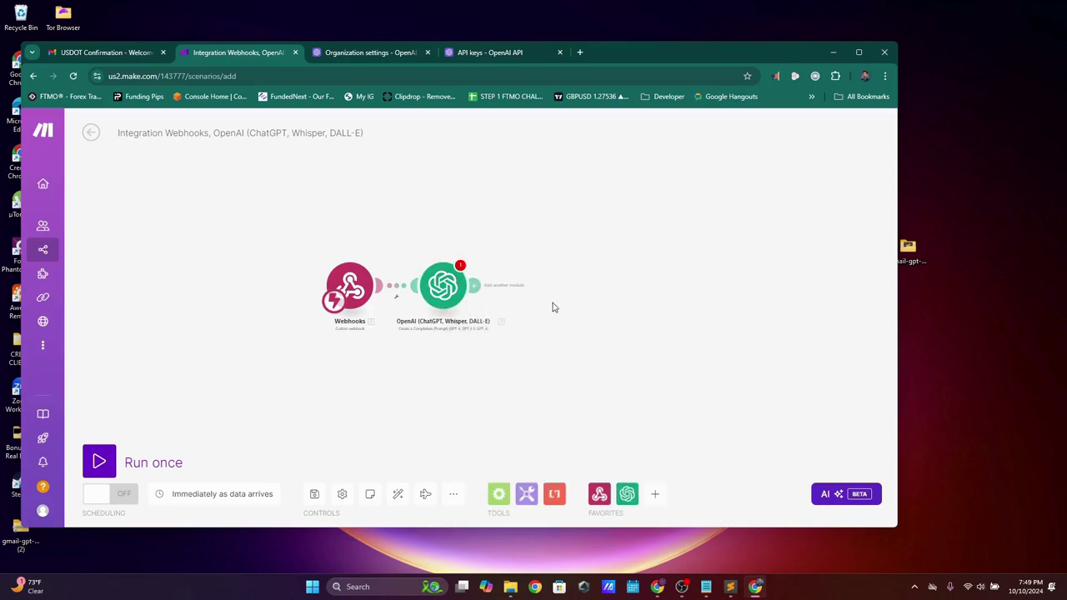
- Add a Markdown to HTML module after the OpenAI module, finding it with the search text "mar"
click(475, 288)
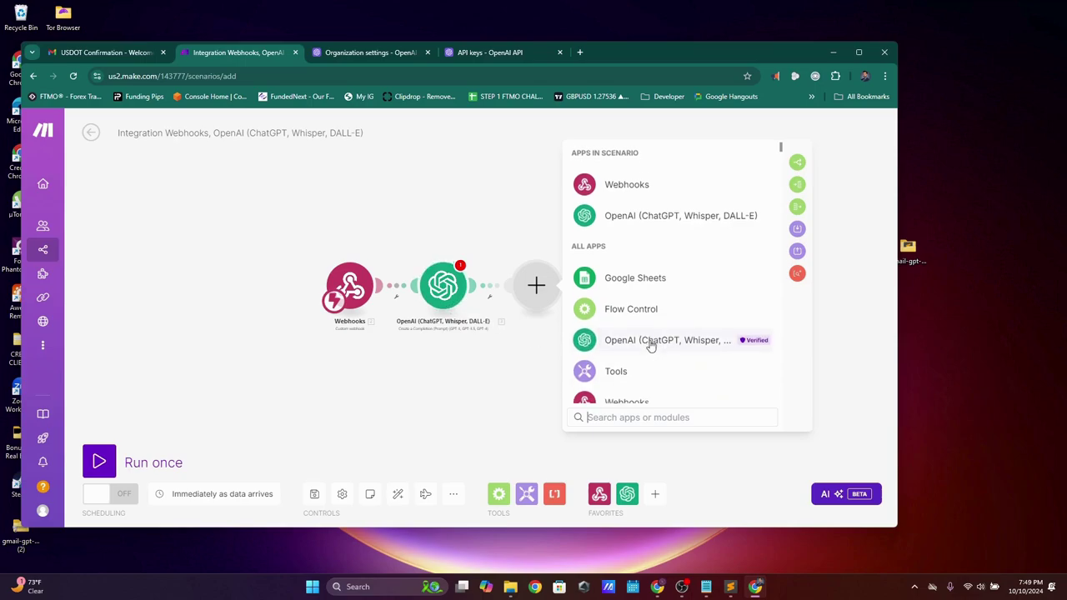
scroll(667, 345, down, 2)
scroll(634, 280, down, 3)
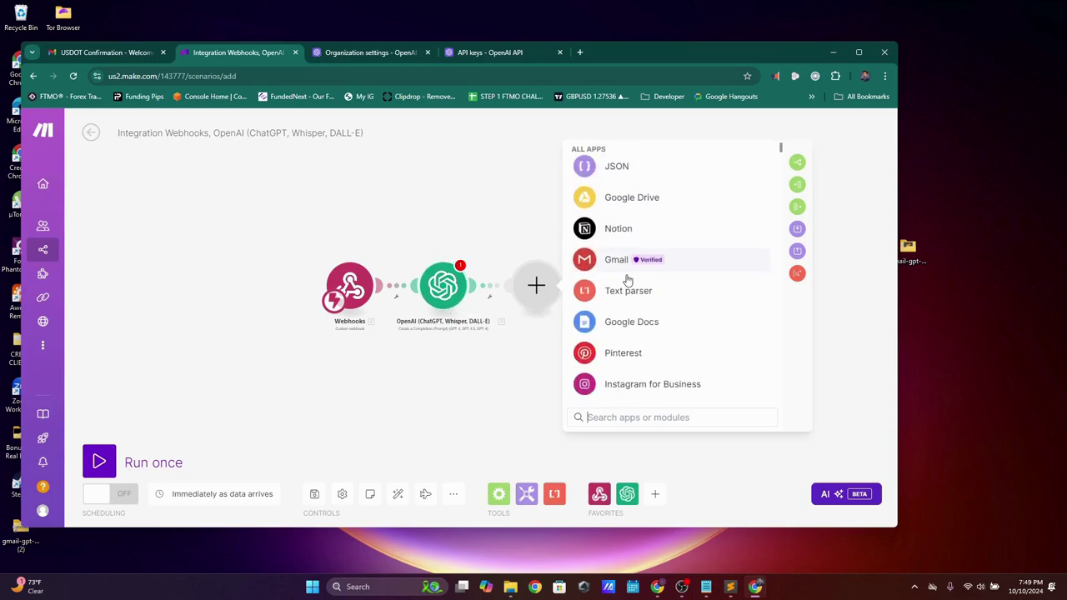
scroll(628, 281, up, 5)
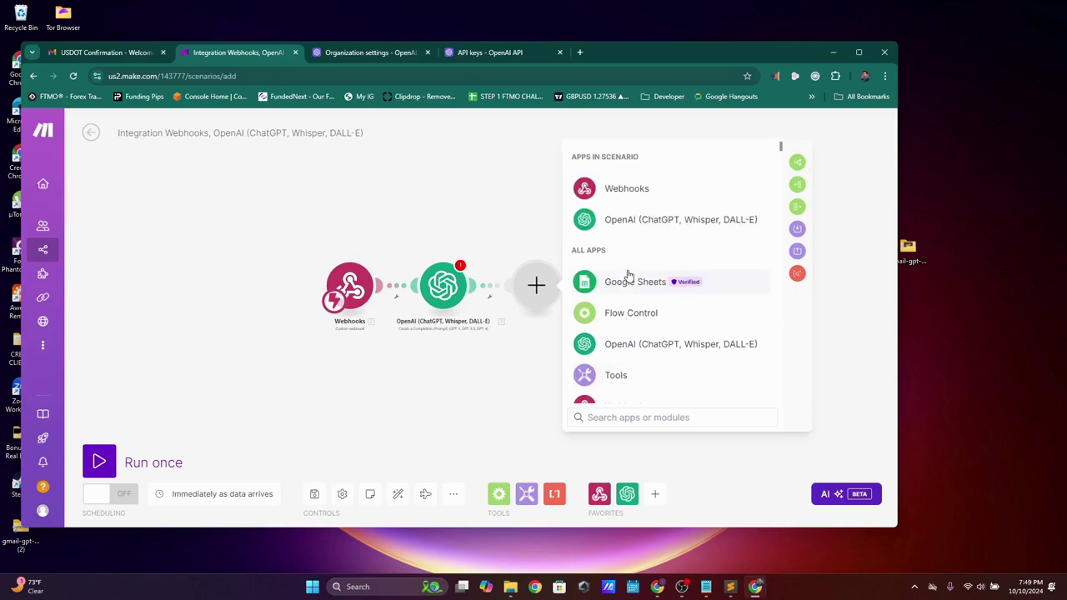
text(mar)
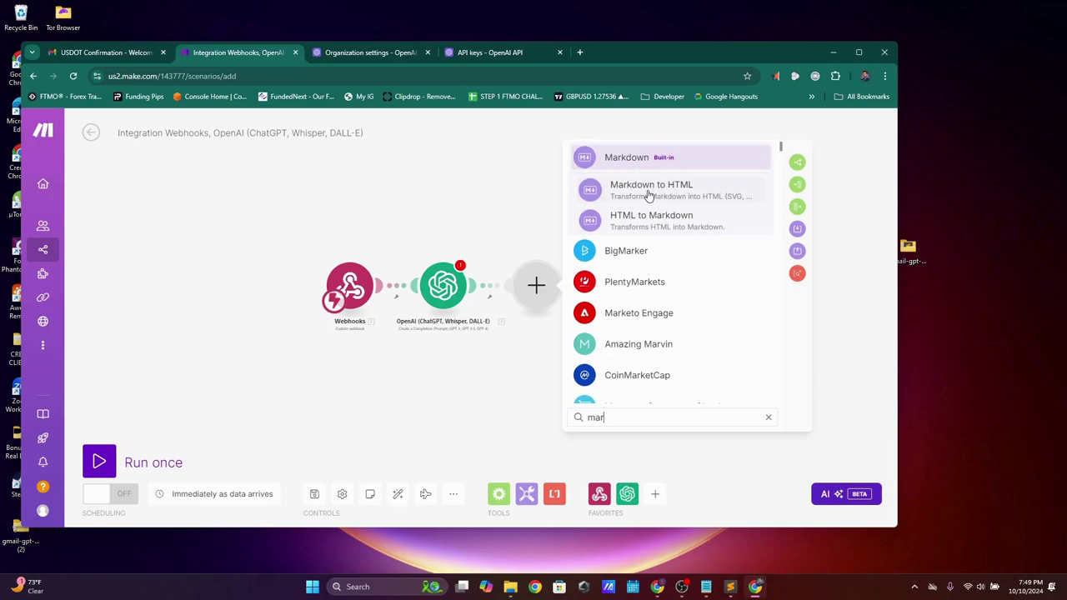
click(648, 195)
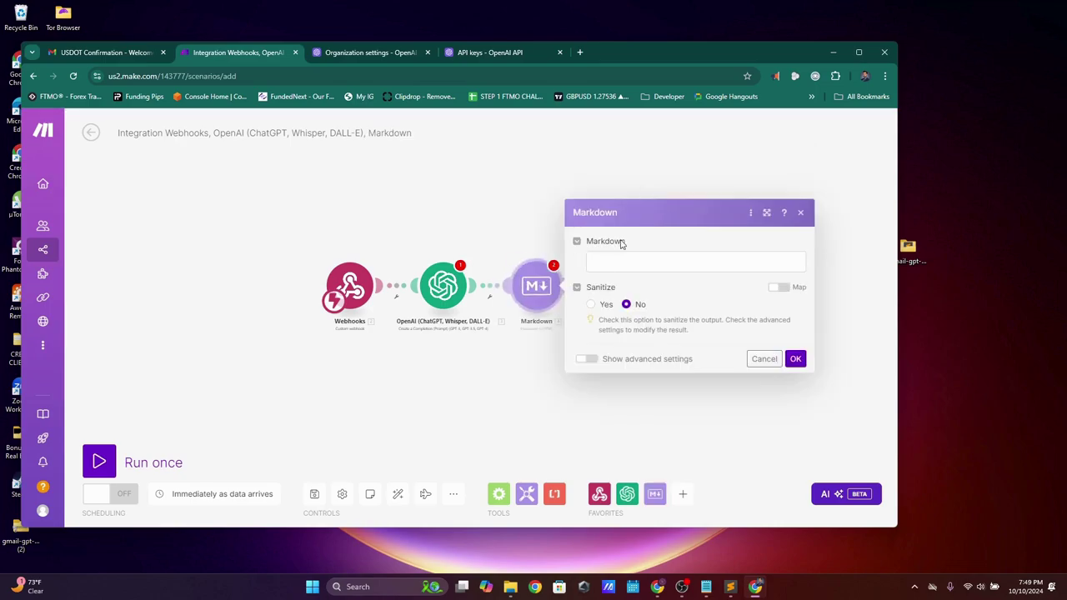
click(613, 262)
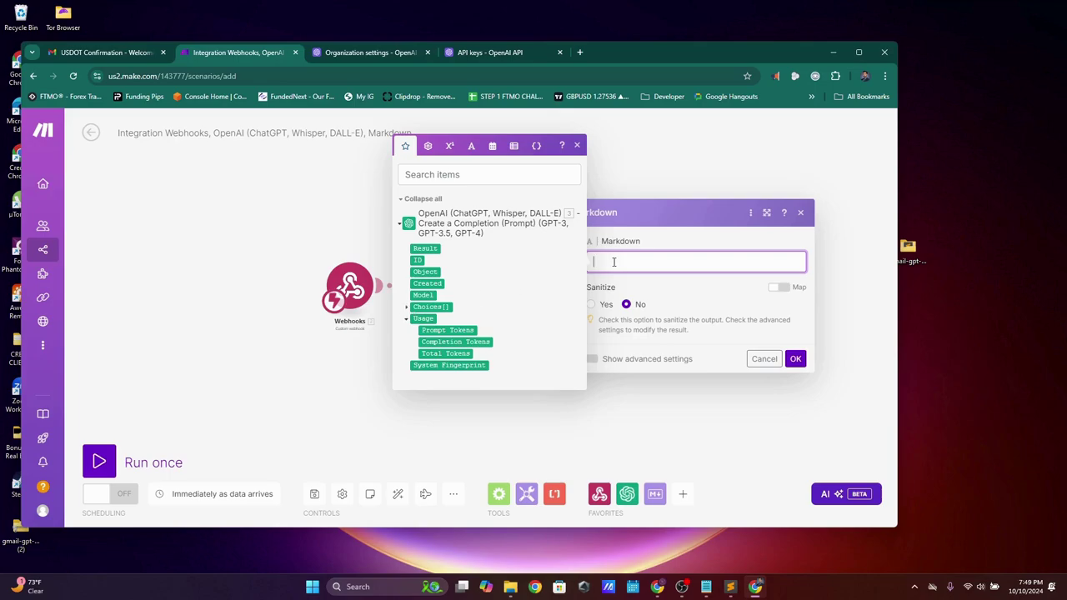
click(407, 307)
click(414, 345)
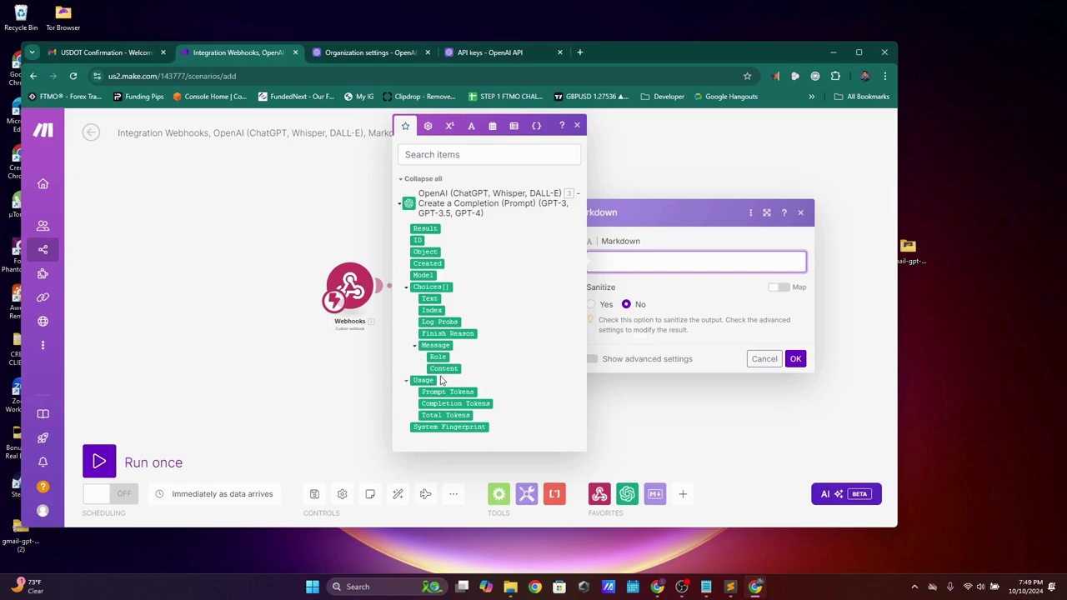
click(444, 368)
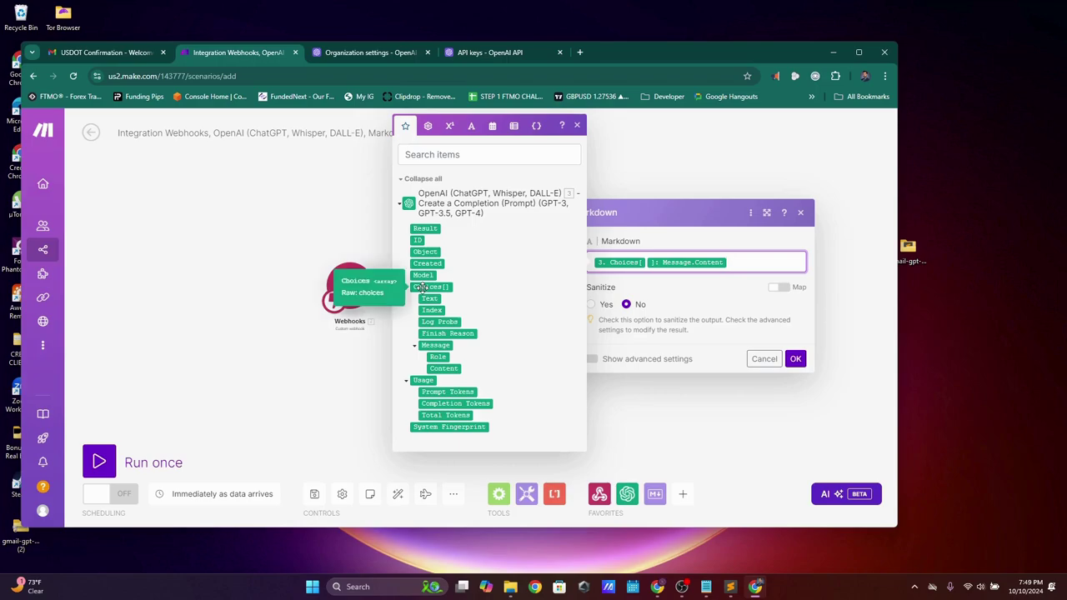
click(435, 344)
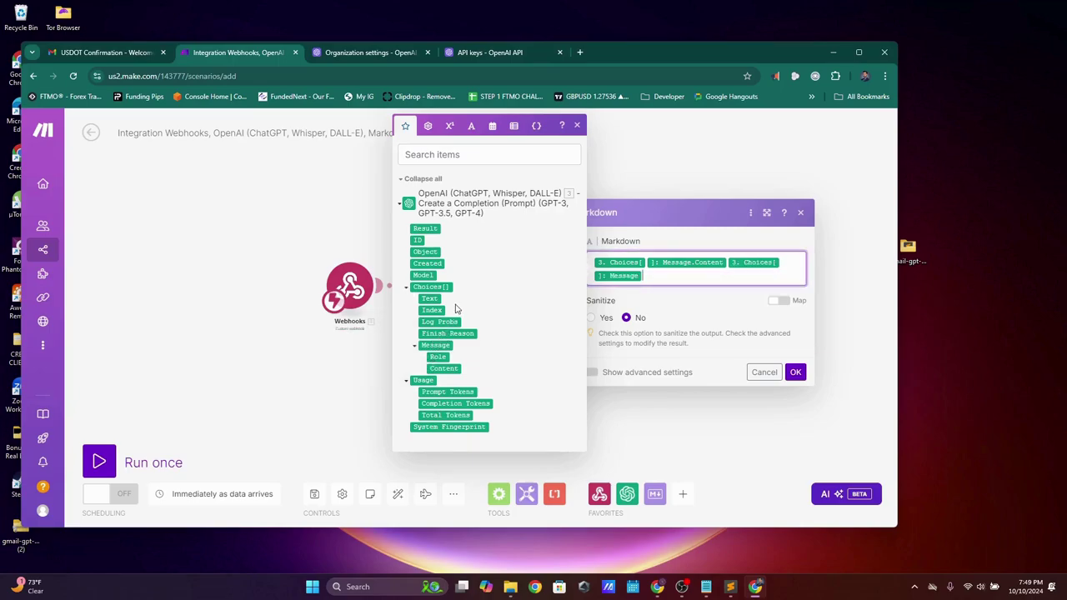
click(430, 287)
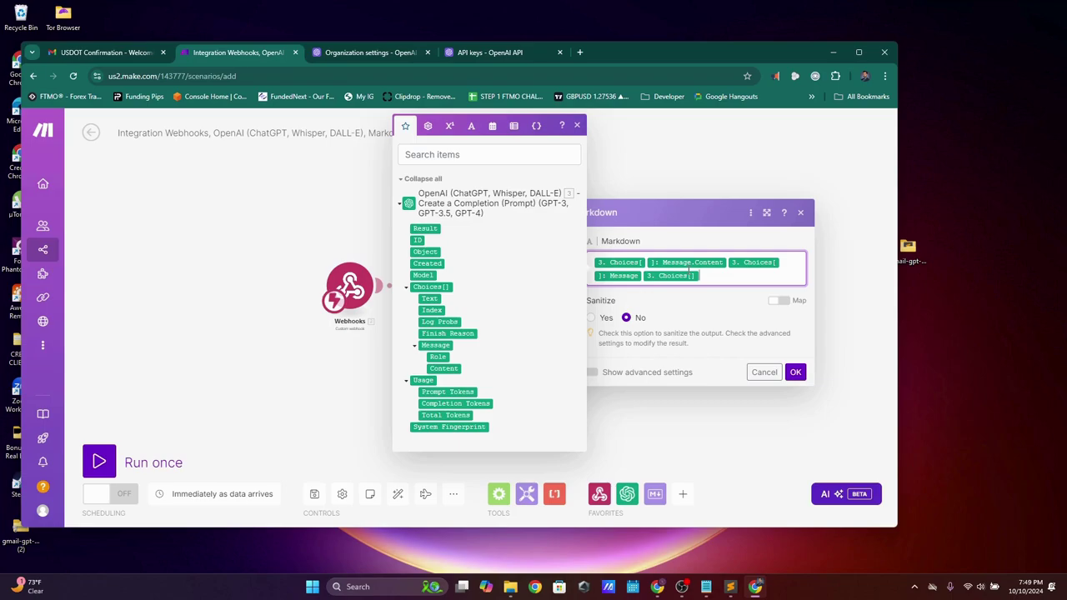
key(BackSpace)
key(BackSpace)
key(BackSpace)
click(696, 281)
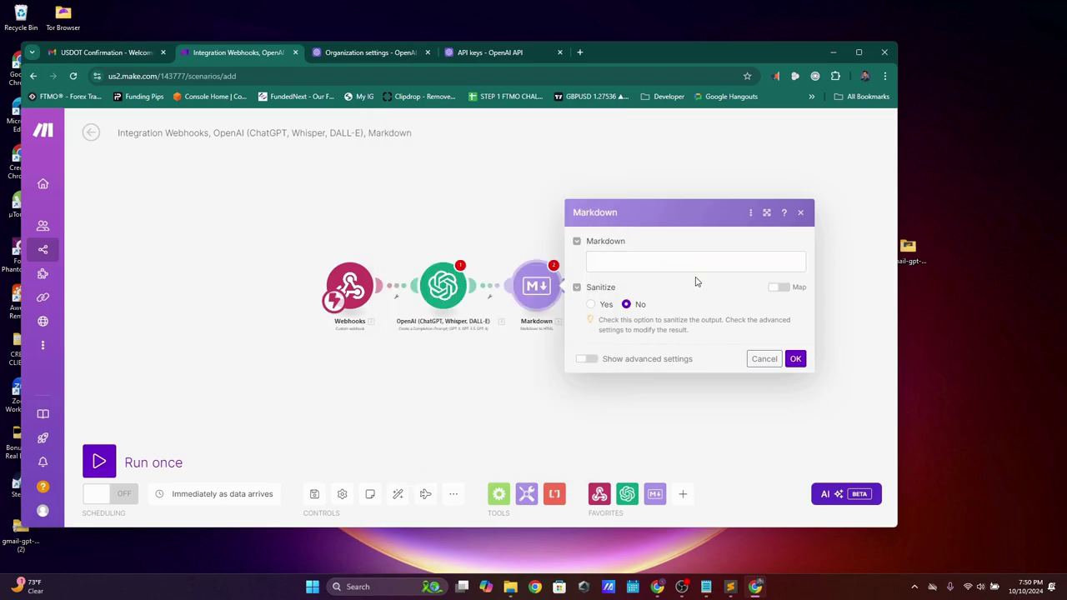
- Map the OpenAI output Choices[]: Message.Content into the Markdown field and save the Markdown module
click(665, 261)
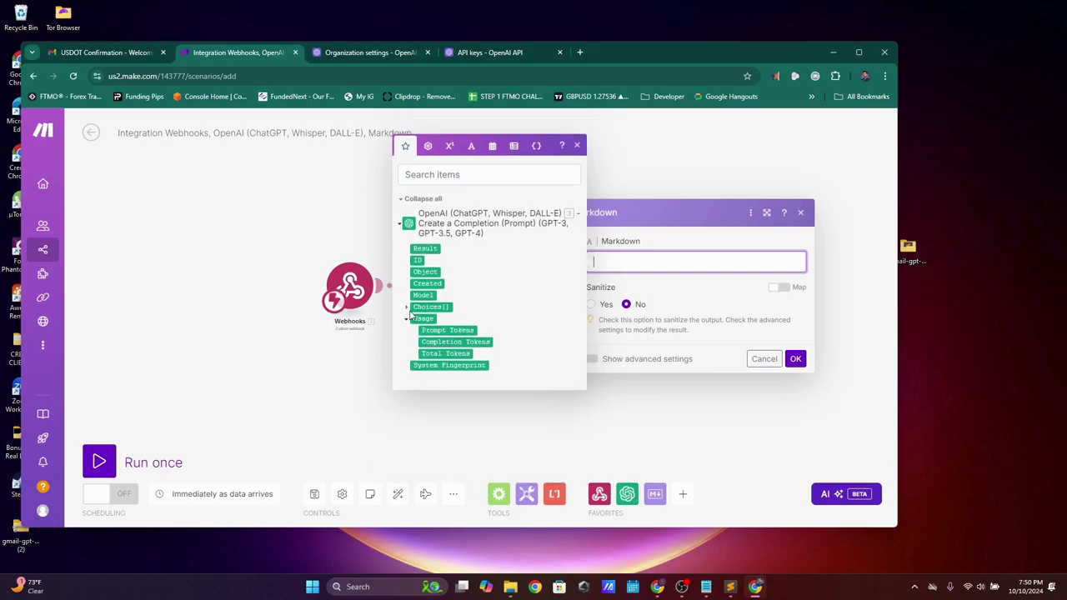
click(406, 309)
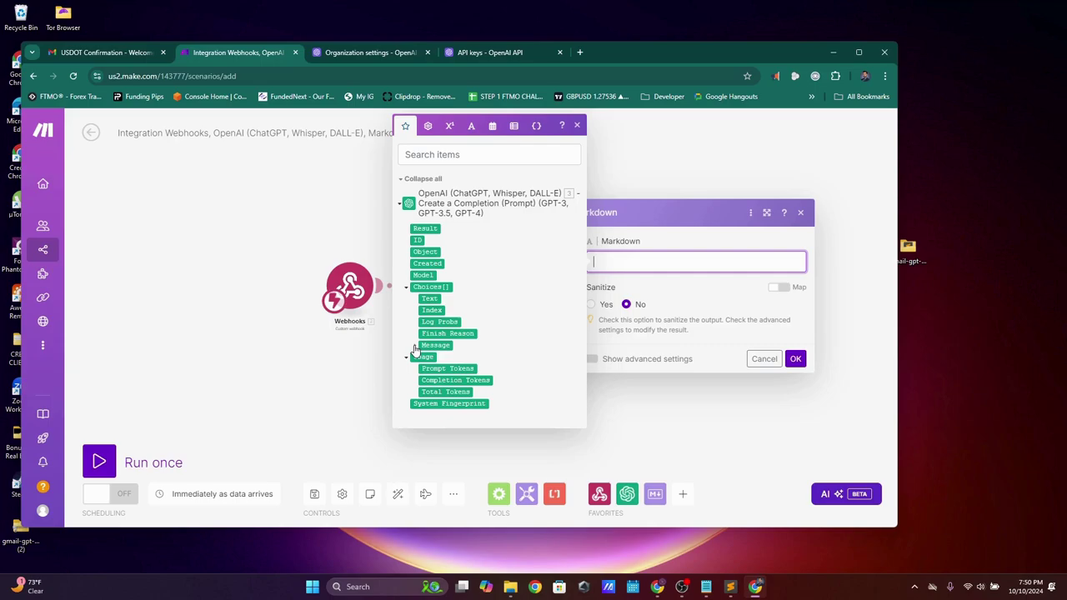
click(415, 347)
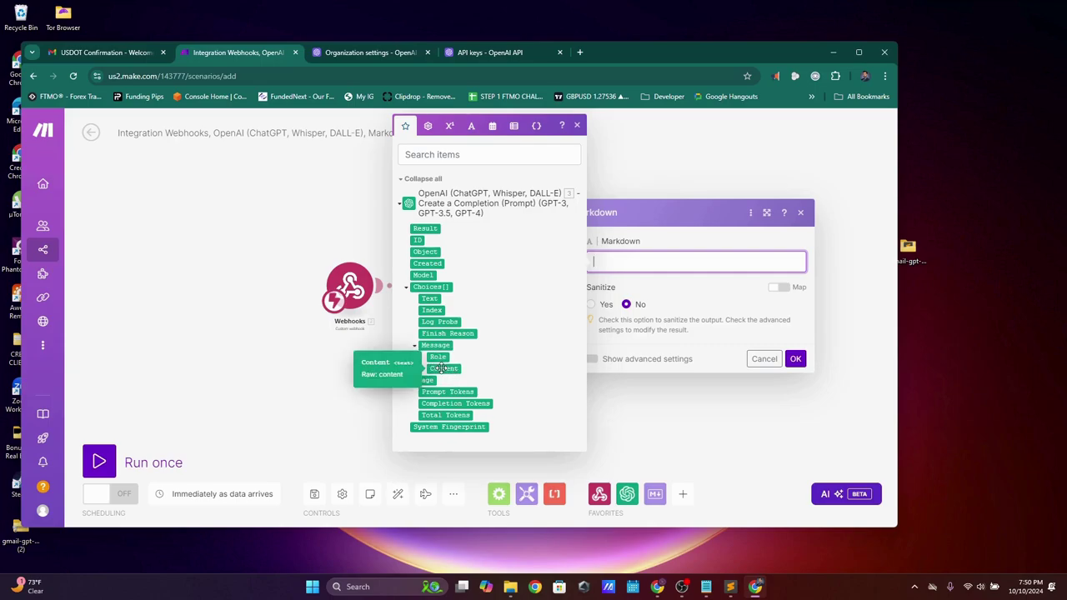
click(442, 367)
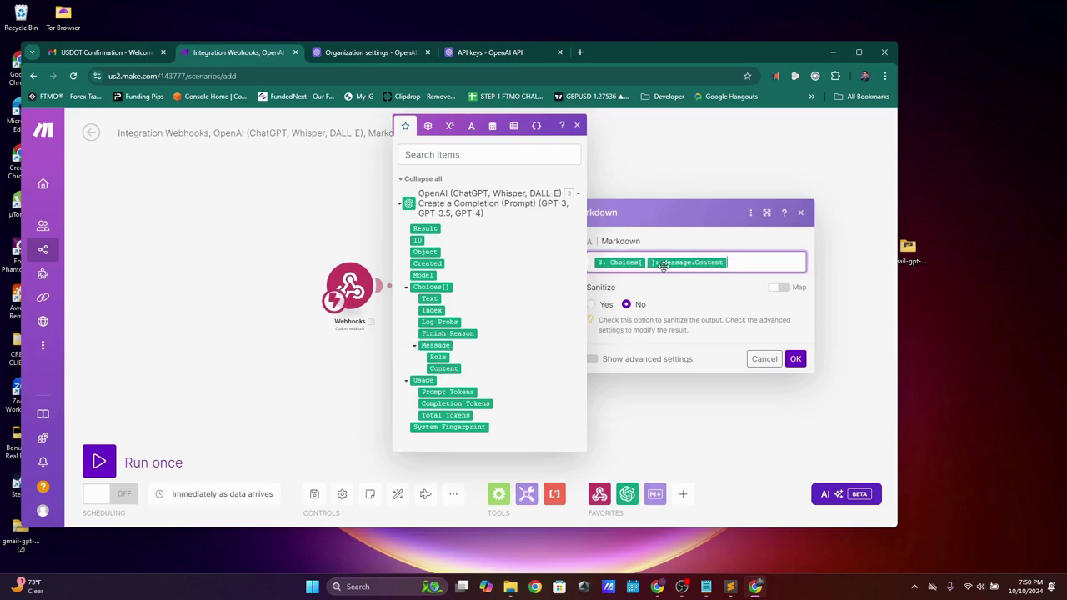
click(577, 126)
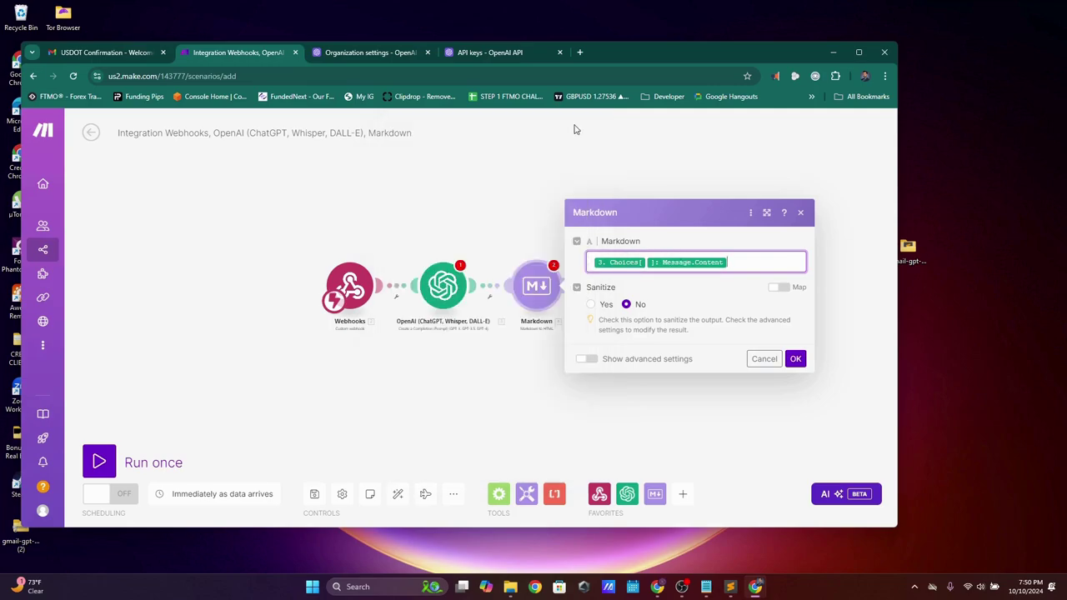
click(794, 359)
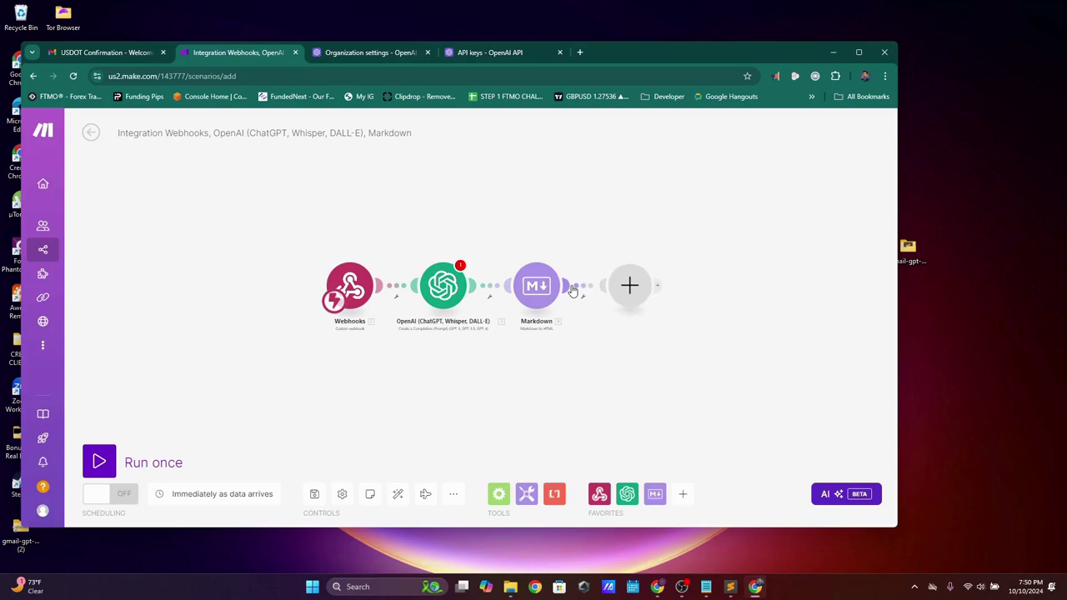
- Add a Webhook response module after Markdown, with the Markdown module's HTML output as its Body, and save it
click(651, 286)
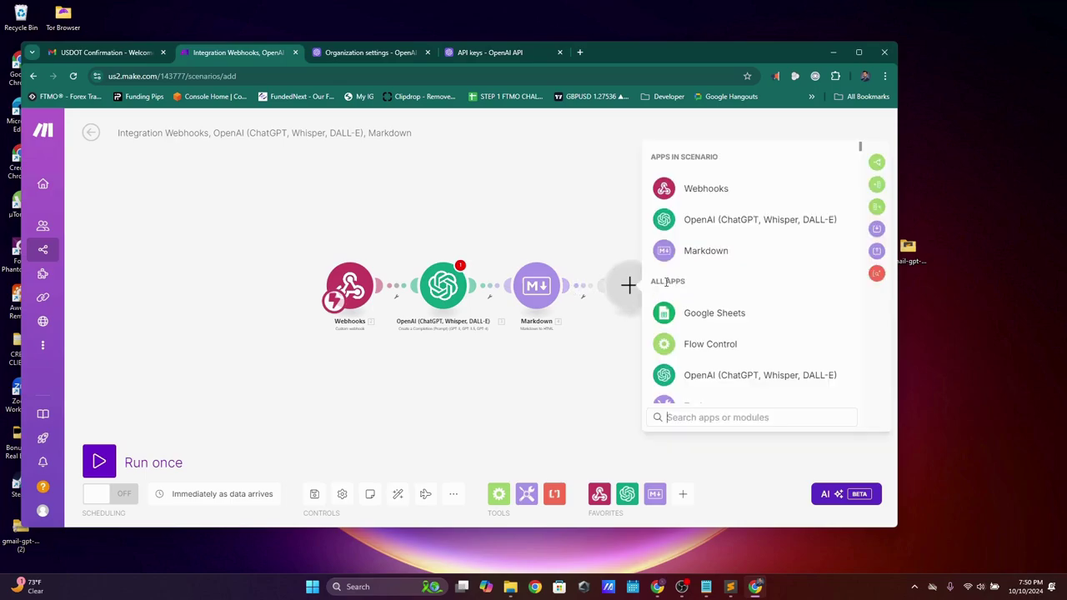
click(719, 201)
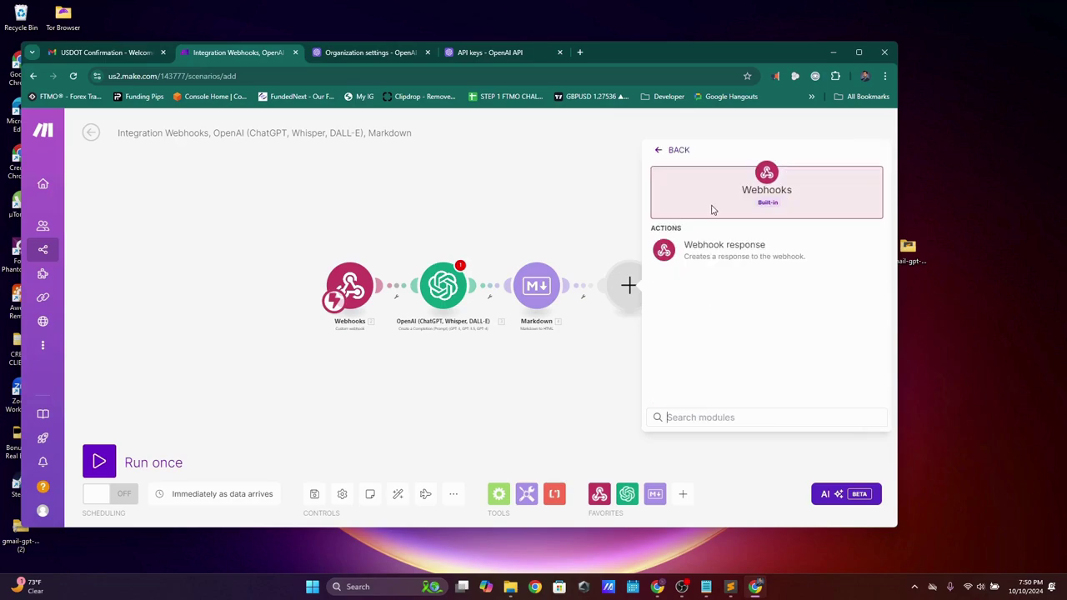
click(708, 262)
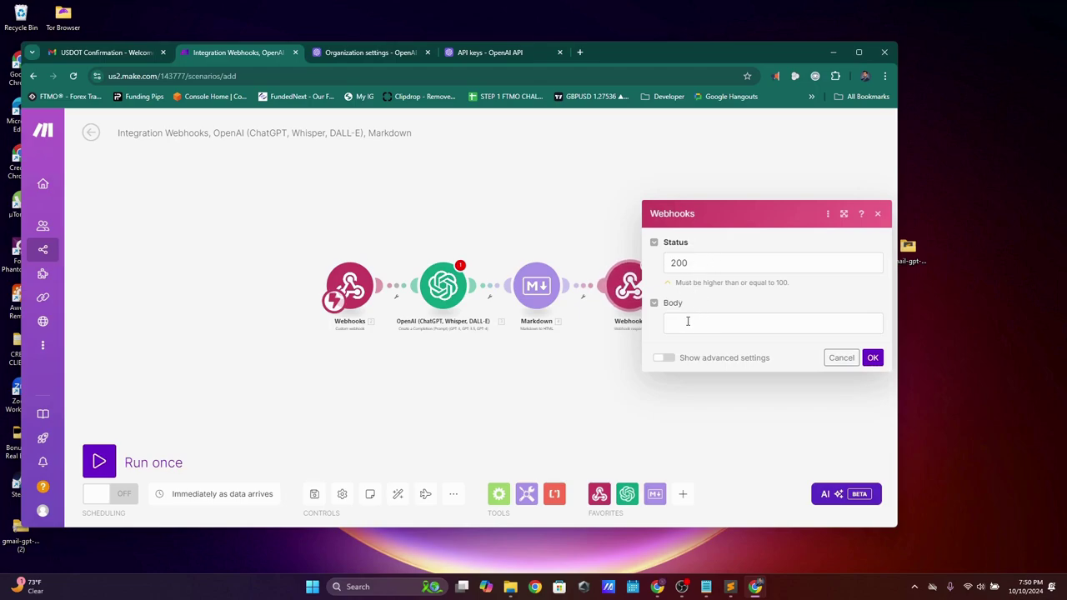
click(699, 325)
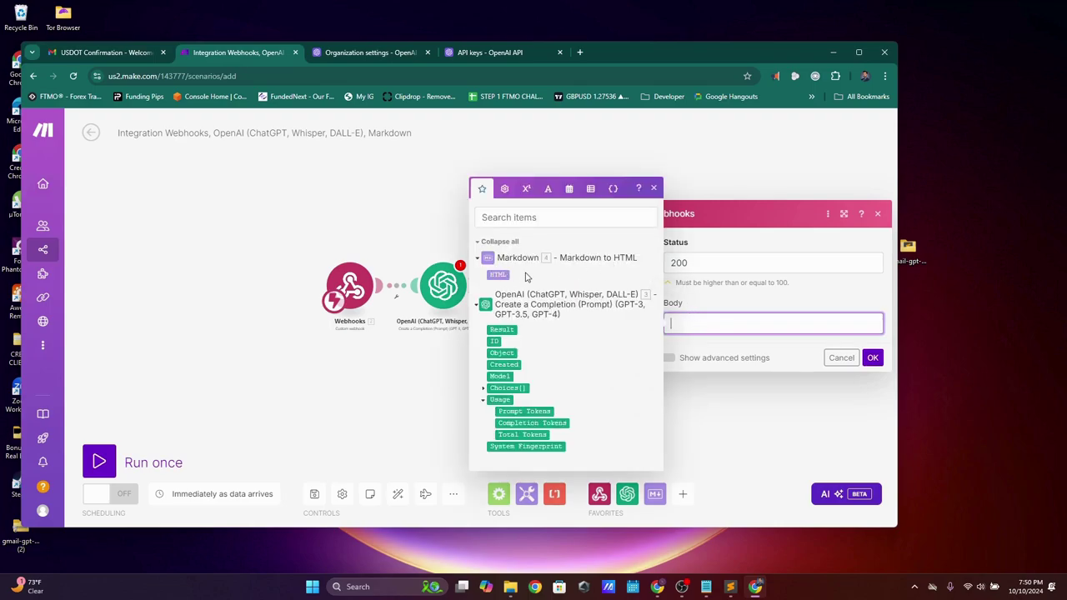
click(499, 274)
click(746, 348)
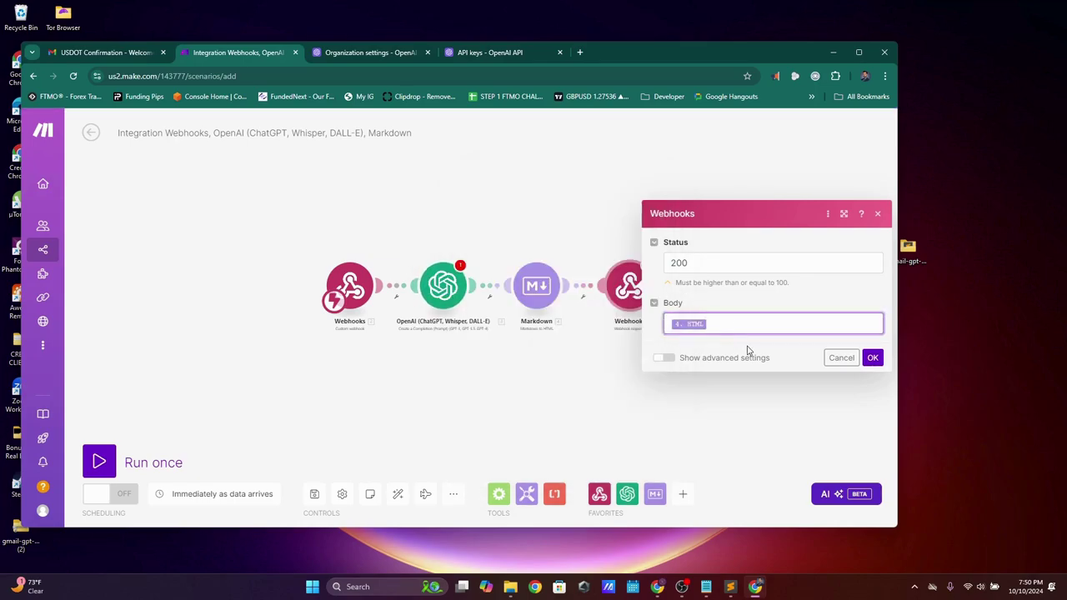
click(871, 357)
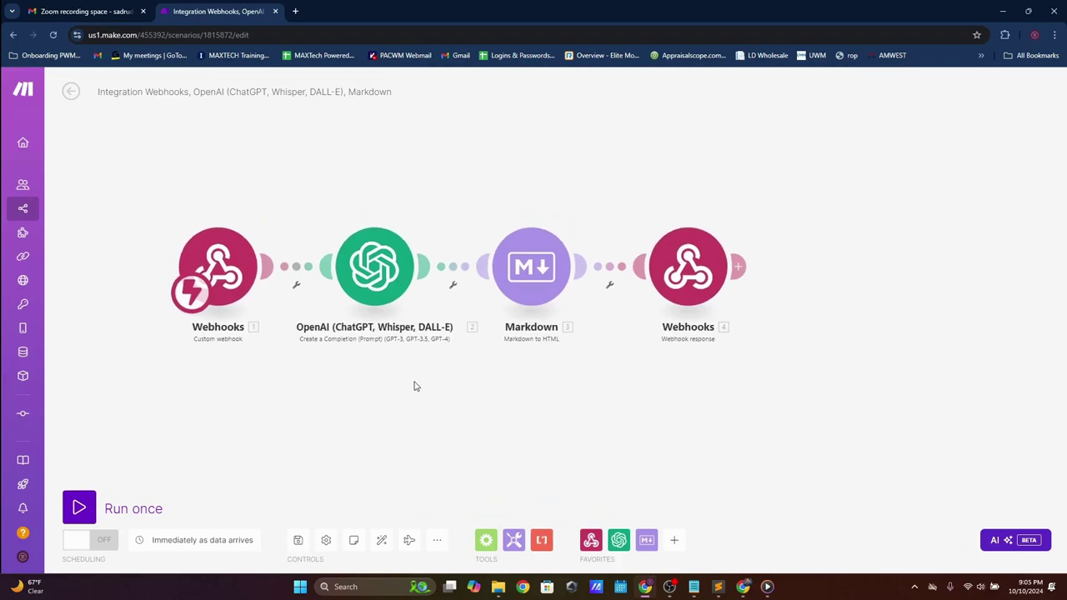
- Run the scenario once, switch to the Gmail reply draft and show its trimmed quoted content
click(80, 508)
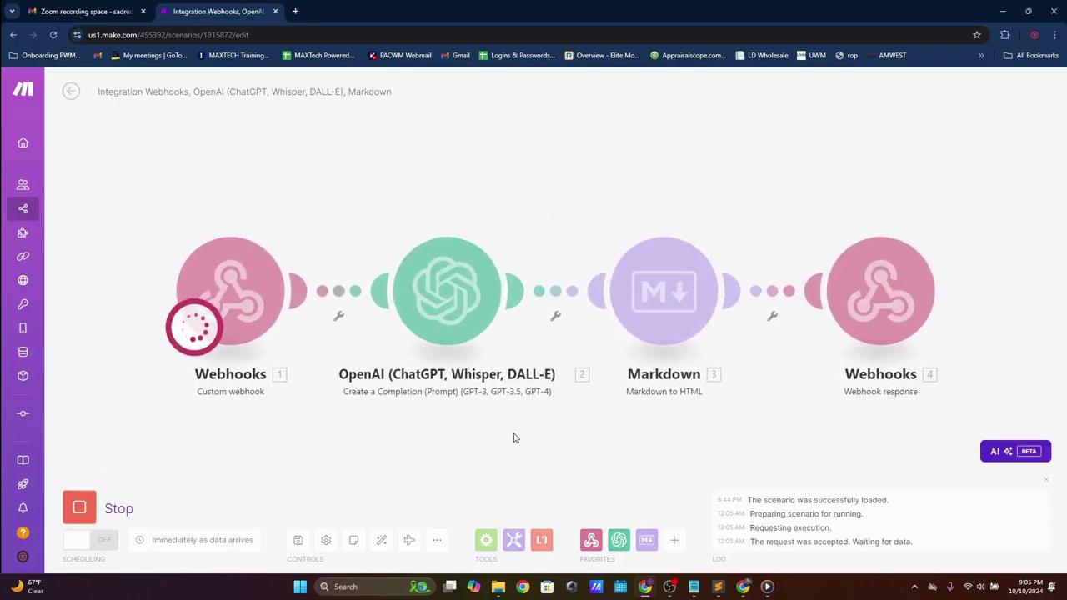
key(alt+Tab)
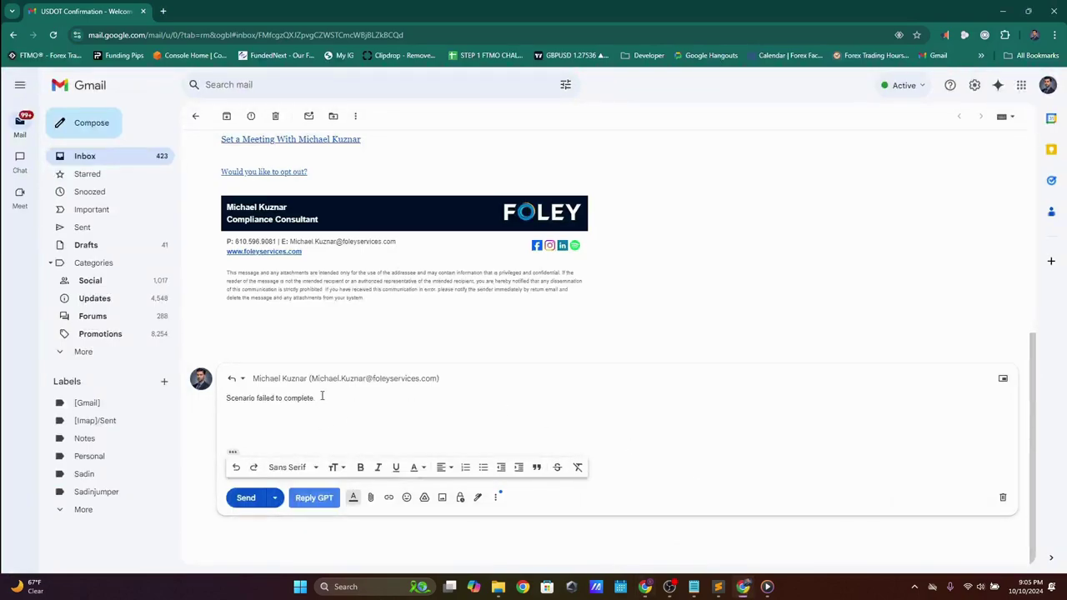
drag(322, 396, 227, 397)
click(227, 397)
key(shift+End)
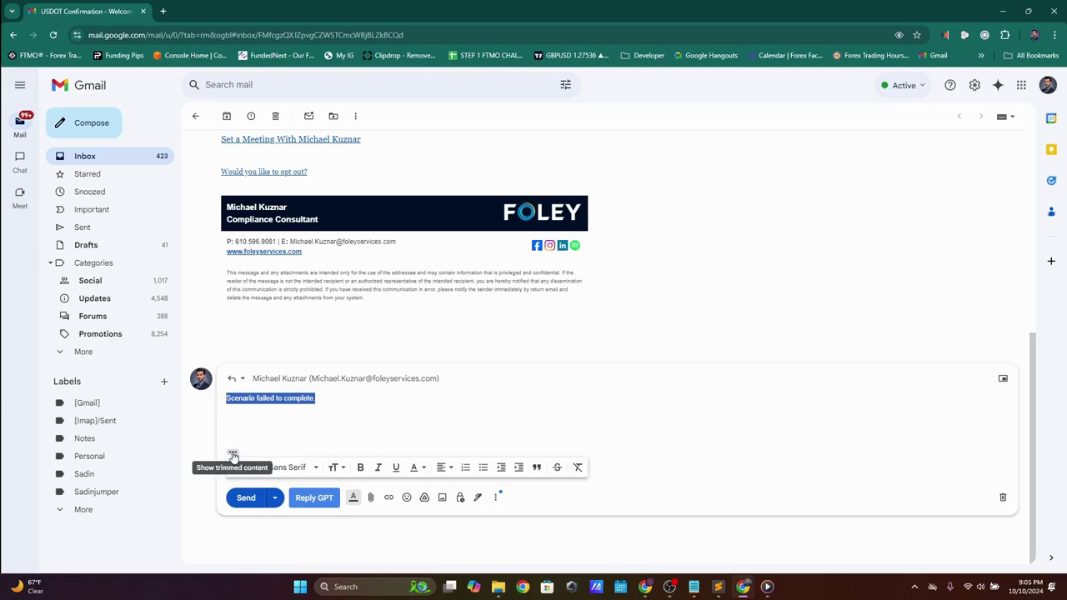
click(232, 456)
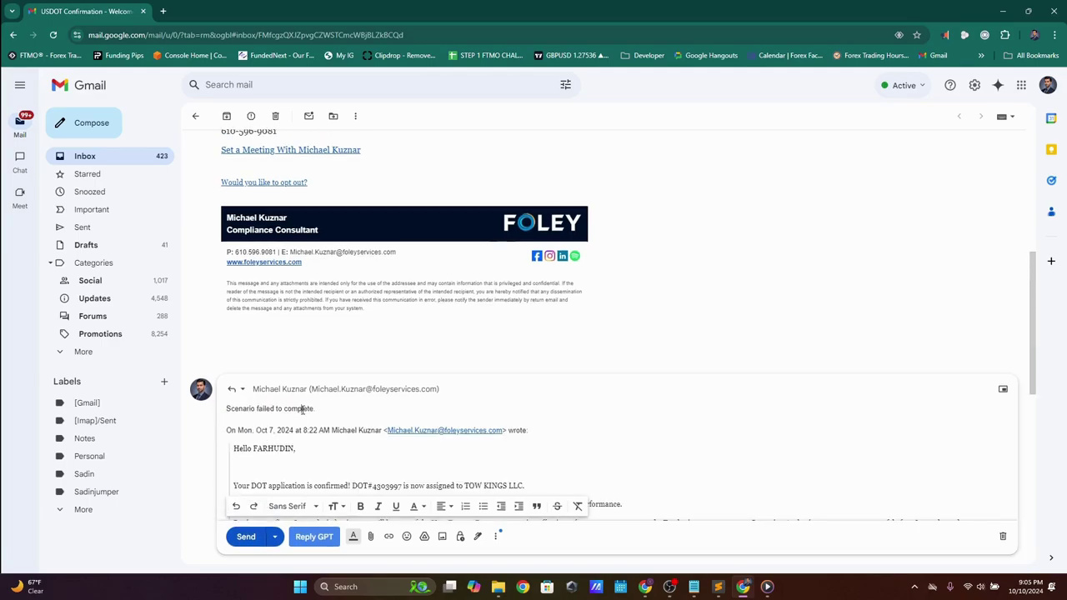
- Replace the draft's first line with "Hey Thank you for the information" and generate the full reply with Reply GPT
triple_click(302, 409)
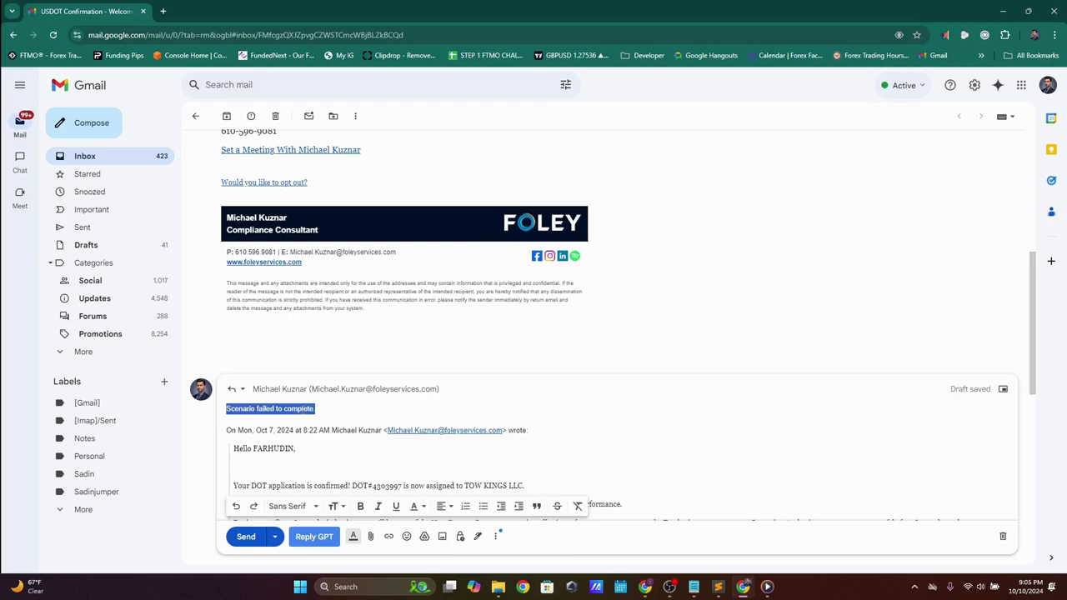
text(Hey Thank you f)
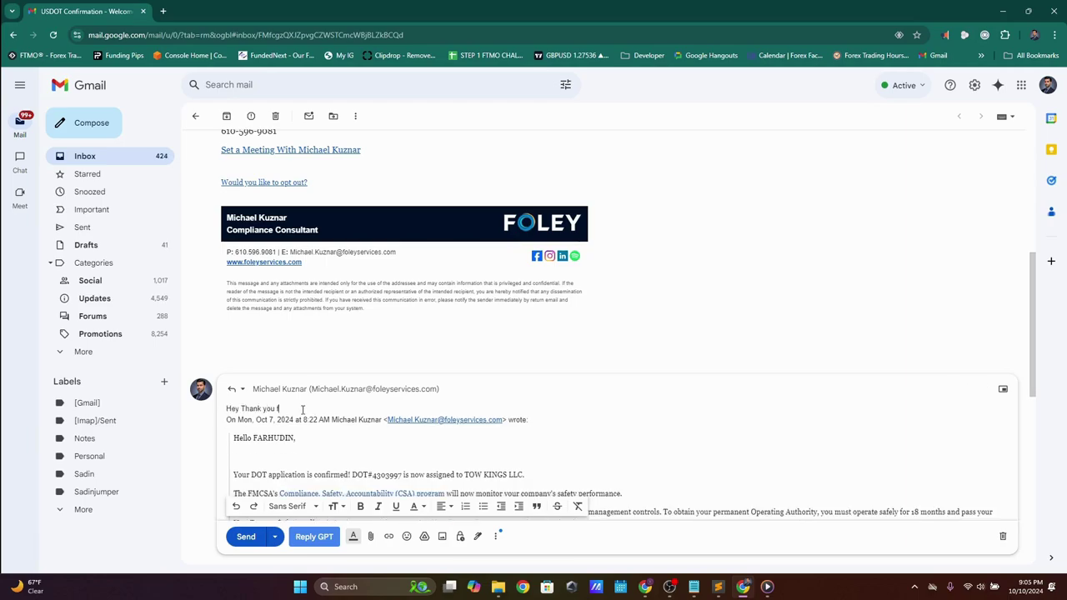
text(or the i)
key(Tab)
key(Return)
key(Return)
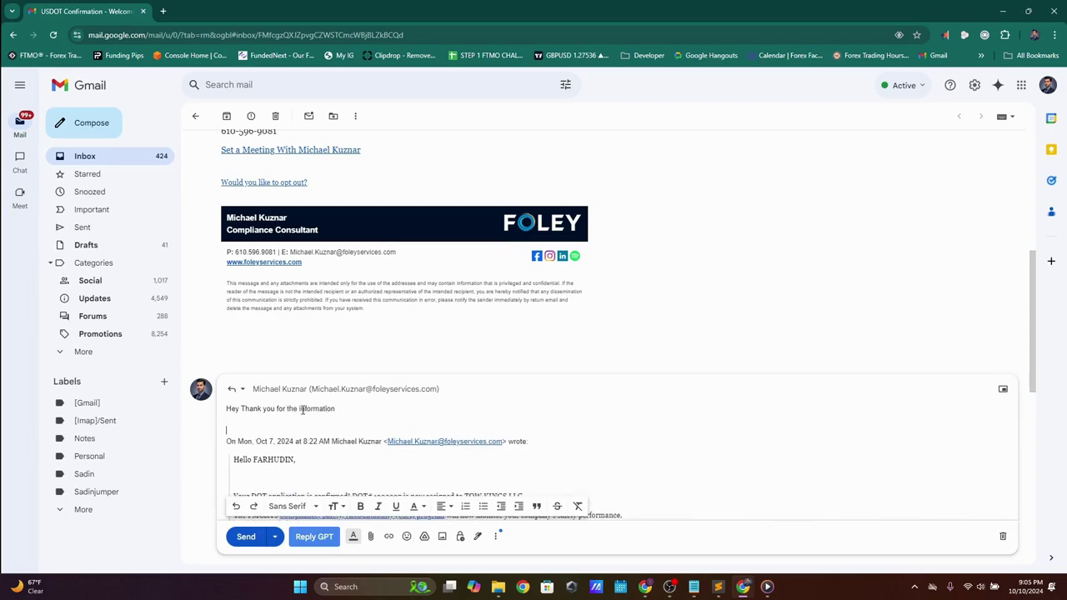
click(317, 538)
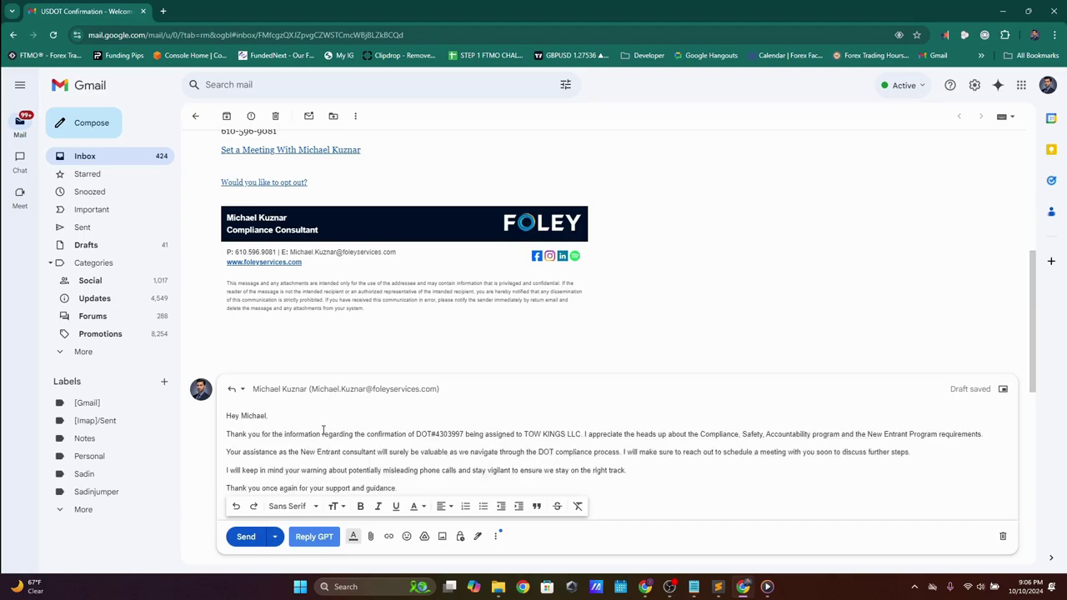
- Compose a new email with the body "Hey please join me in the zoom session below" and generate the full message with Reply GPT
scroll(329, 417, down, 1)
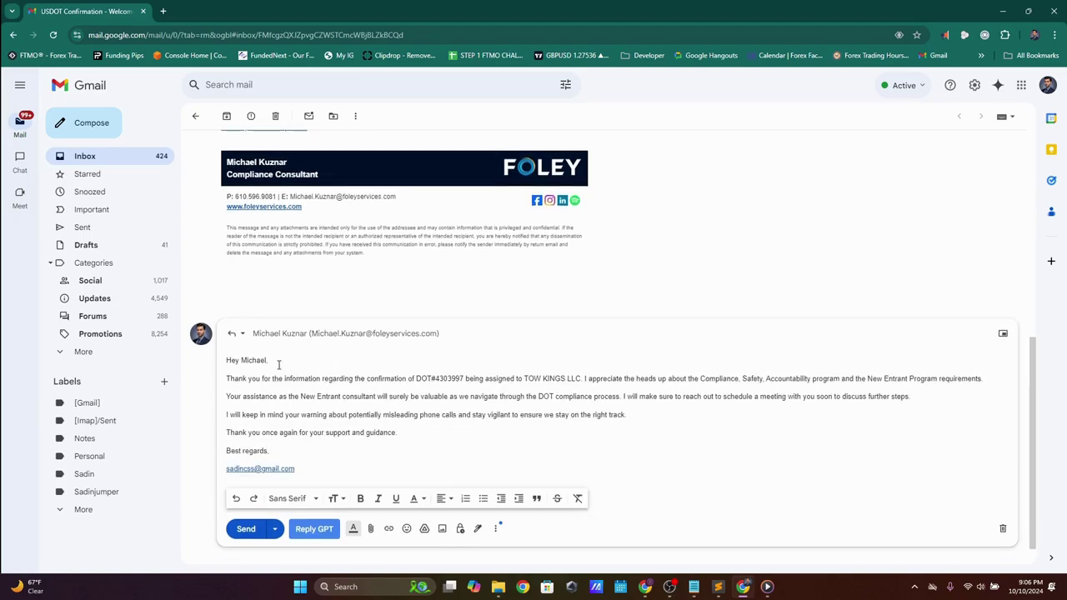
scroll(311, 384, down, 1)
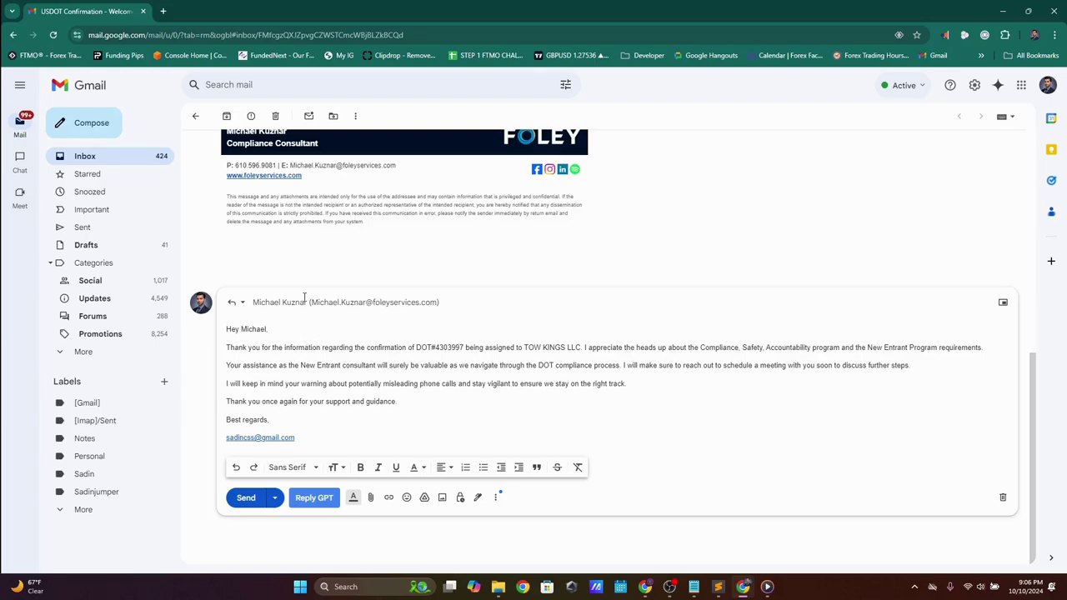
click(112, 131)
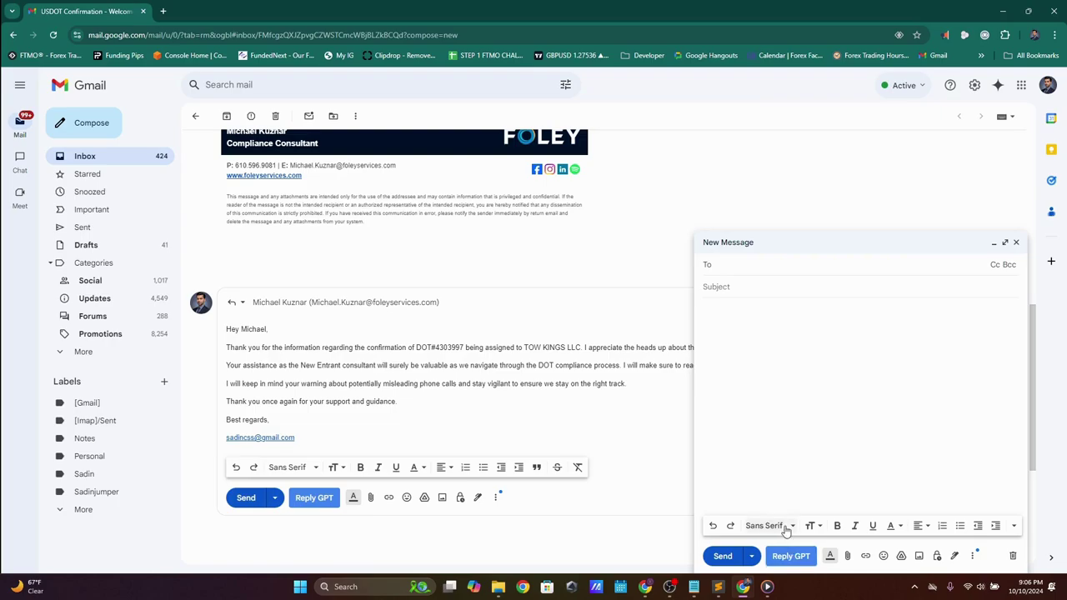
click(781, 380)
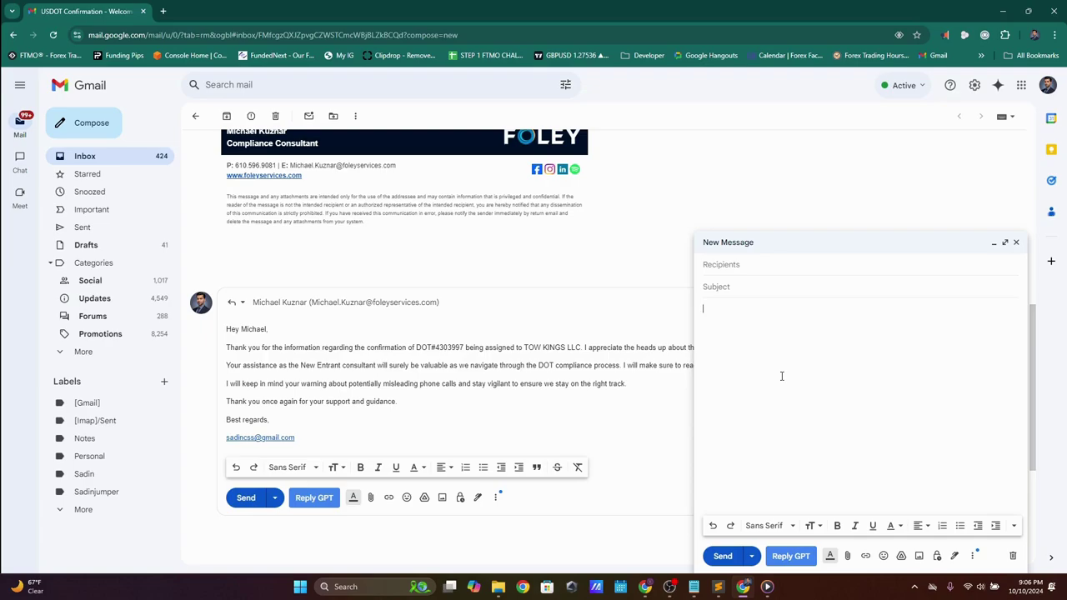
text(Hey please jo)
text(in in )
text(me in the zoo)
text(m session b)
text(elow)
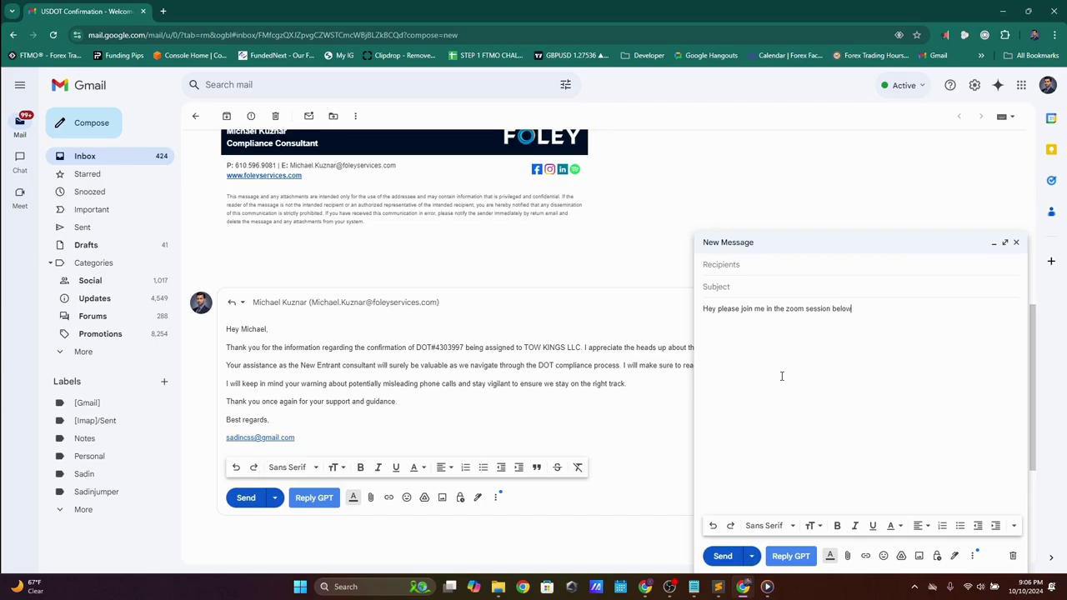
click(789, 556)
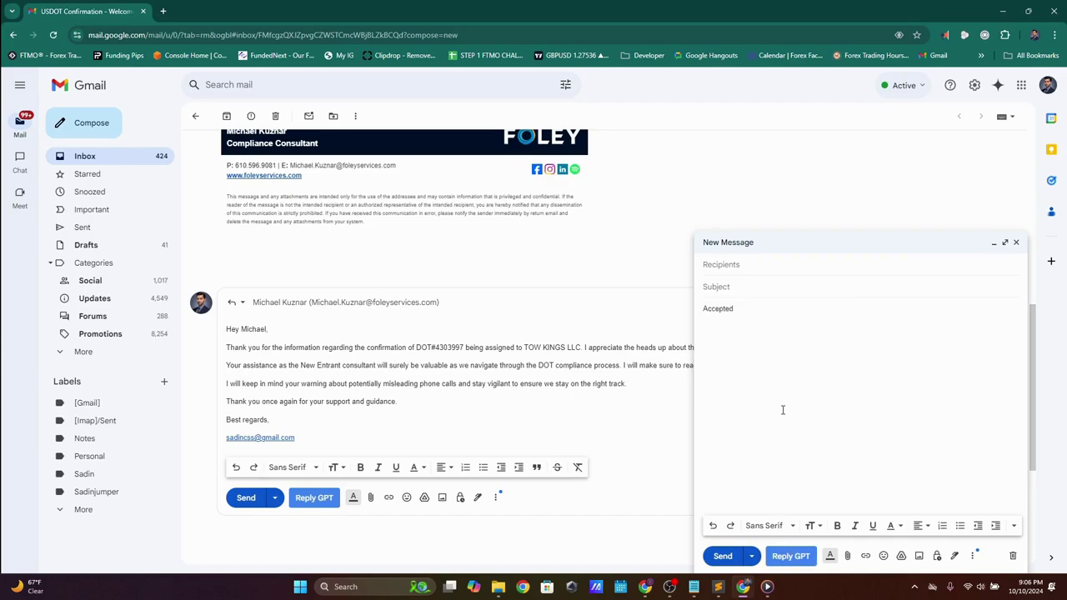
- Switch to the Make scenario, review the OpenAI module's message prompt and close its settings without changes
double_click(730, 311)
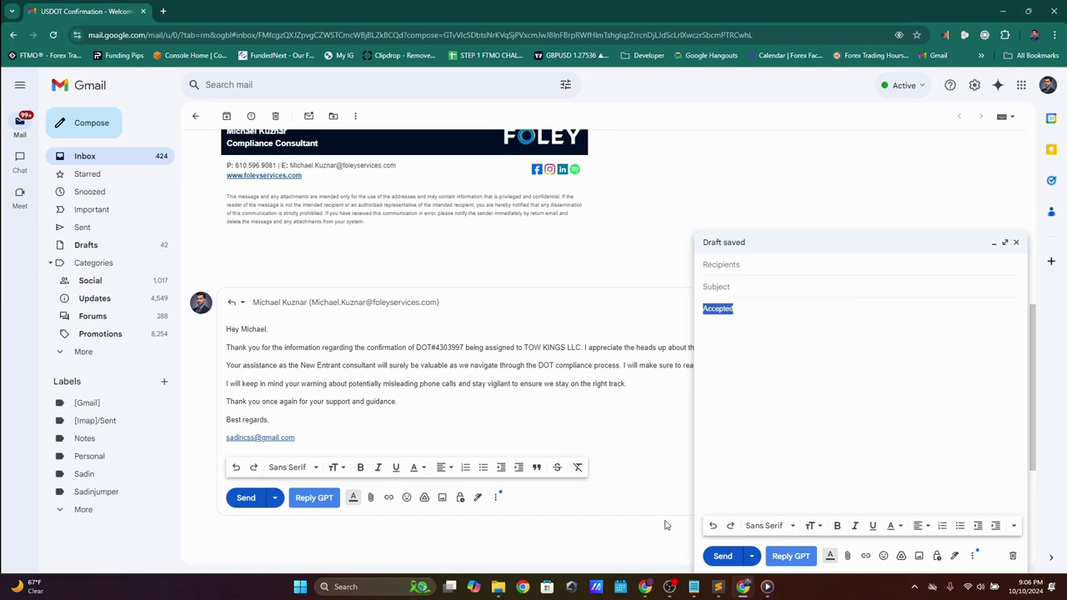
key(alt+Tab)
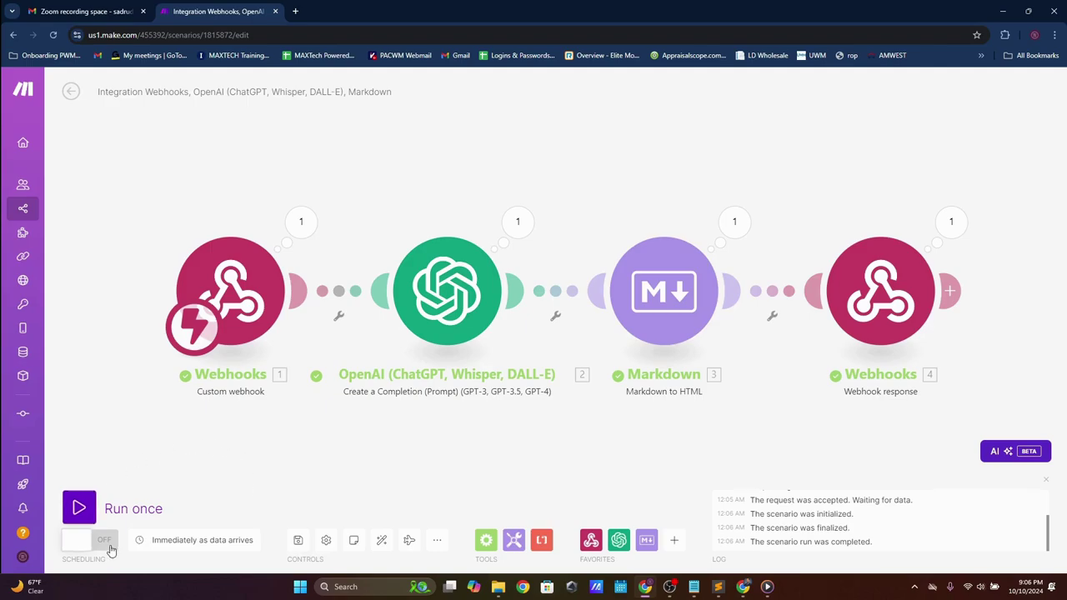
scroll(432, 331, down, 2)
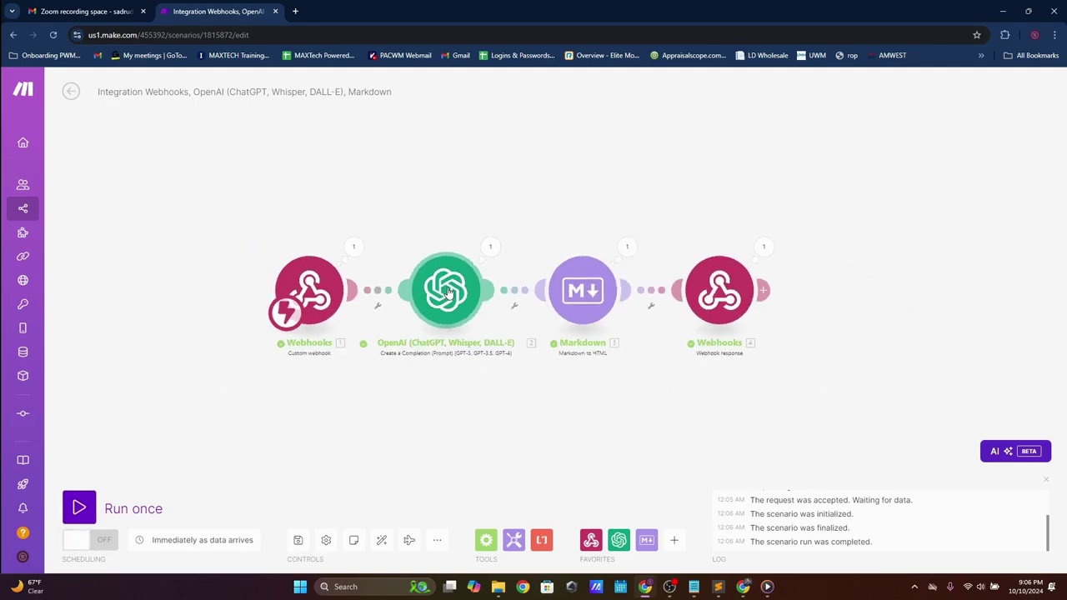
click(446, 290)
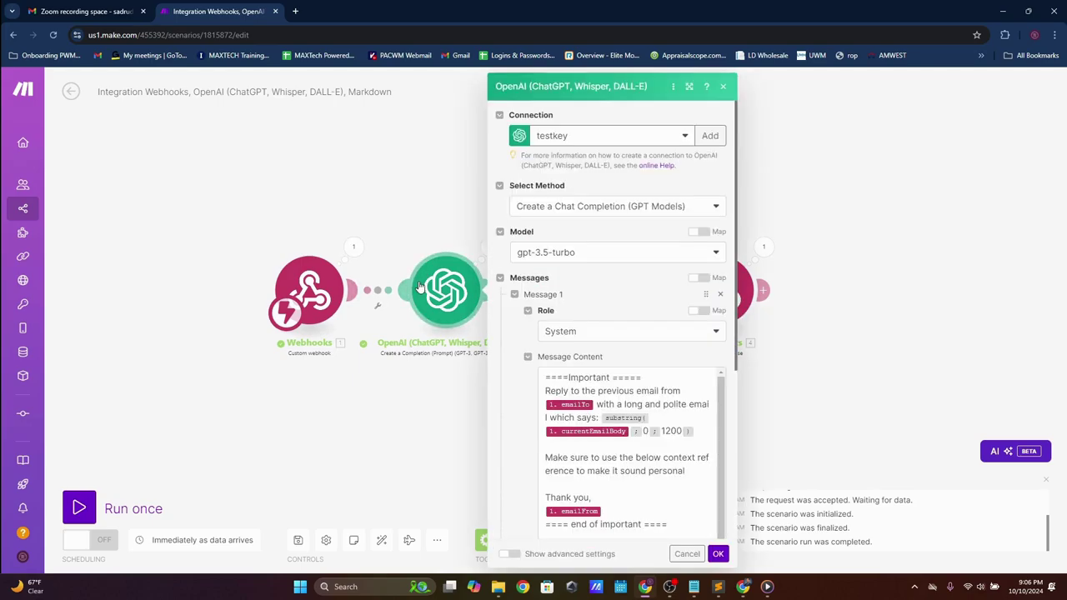
click(597, 403)
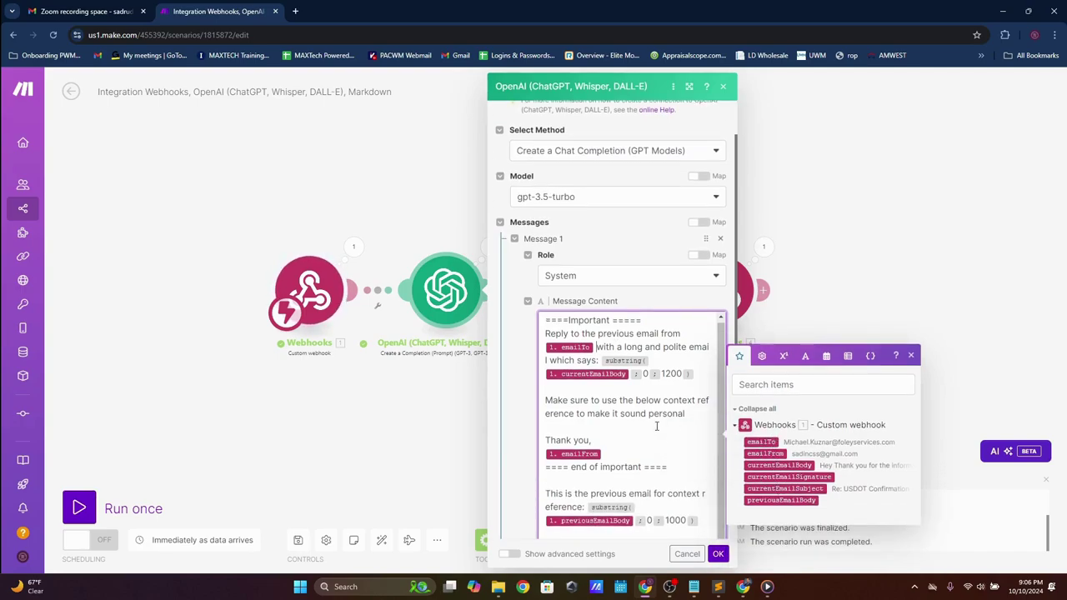
click(687, 553)
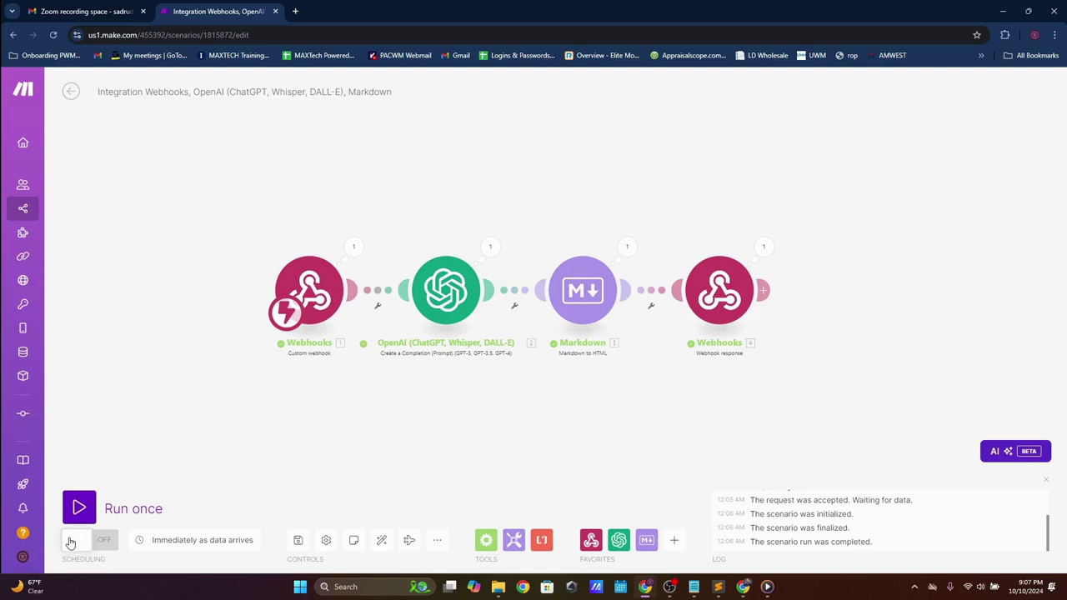
- Turn on the scenario's scheduling and delete the old data waiting in the webhook queue
click(203, 542)
click(540, 356)
click(86, 545)
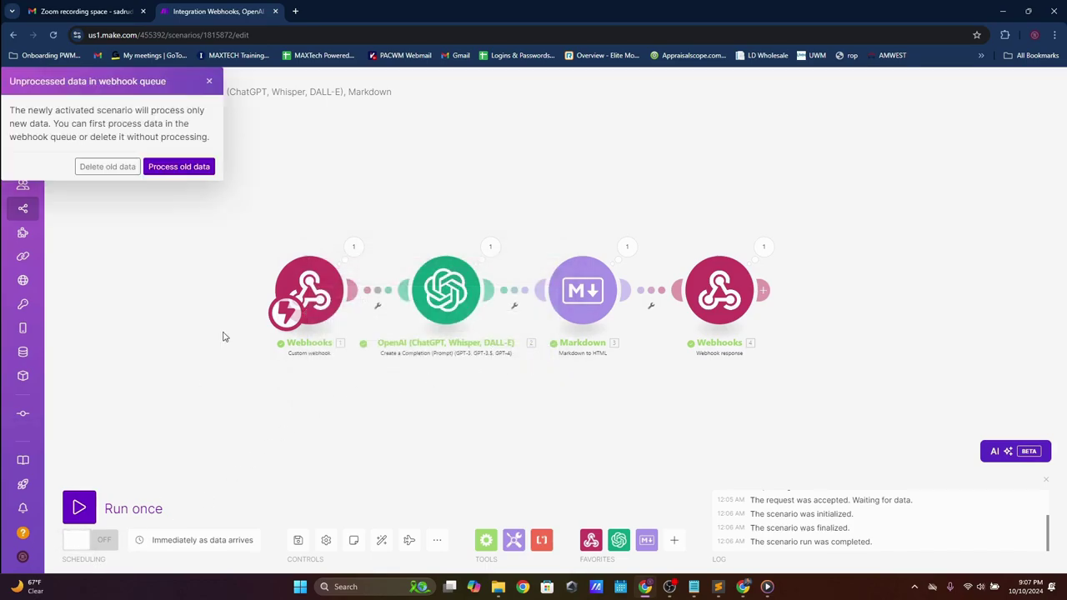
click(126, 176)
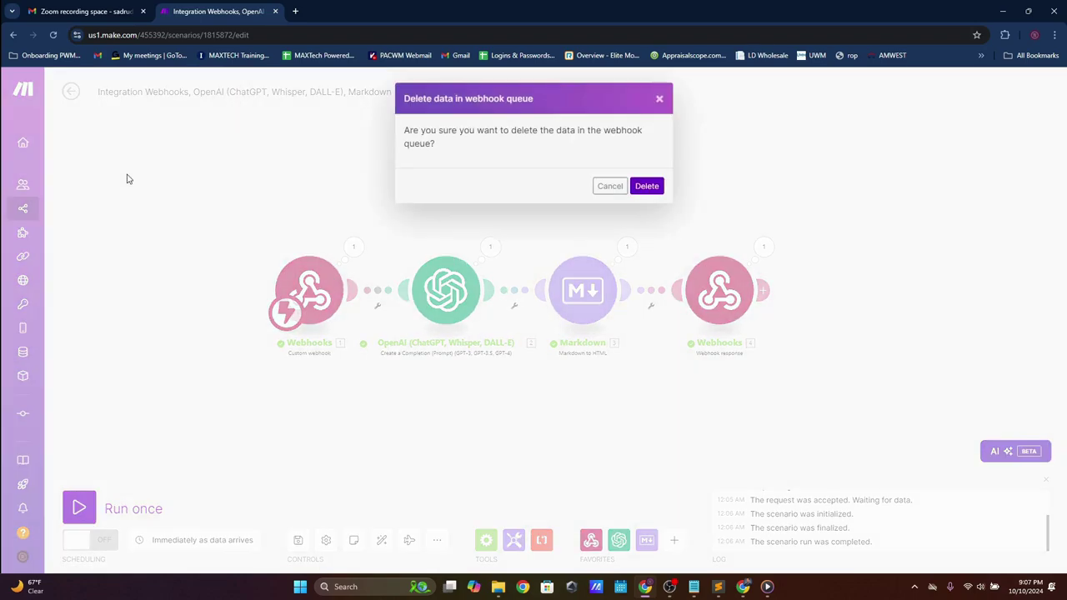
click(646, 184)
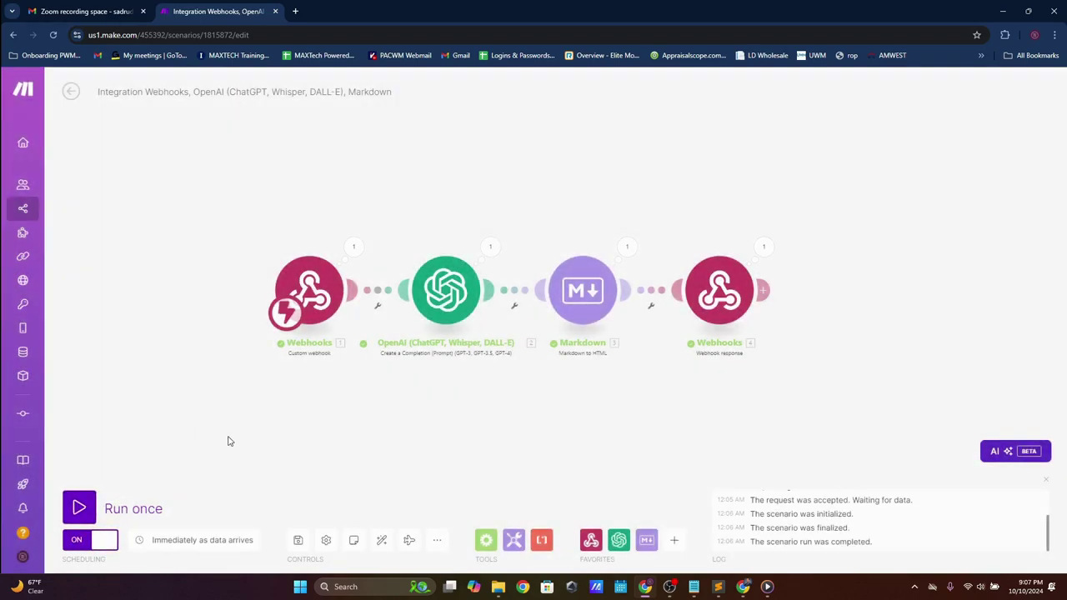
- Return to the new Gmail message, replace its body with "Hey please join me in the zoom session below" and regenerate it with Reply GPT
click(92, 12)
key(ctrl+Tab)
click(743, 586)
click(784, 412)
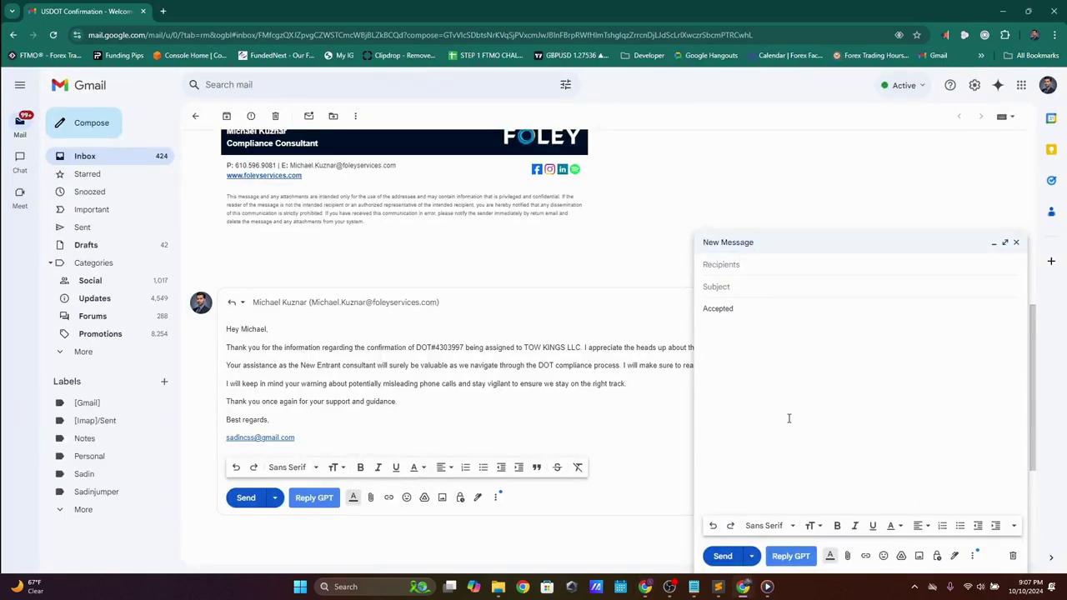
key(ctrl+a)
text(Hey please join me in the zoom session brl)
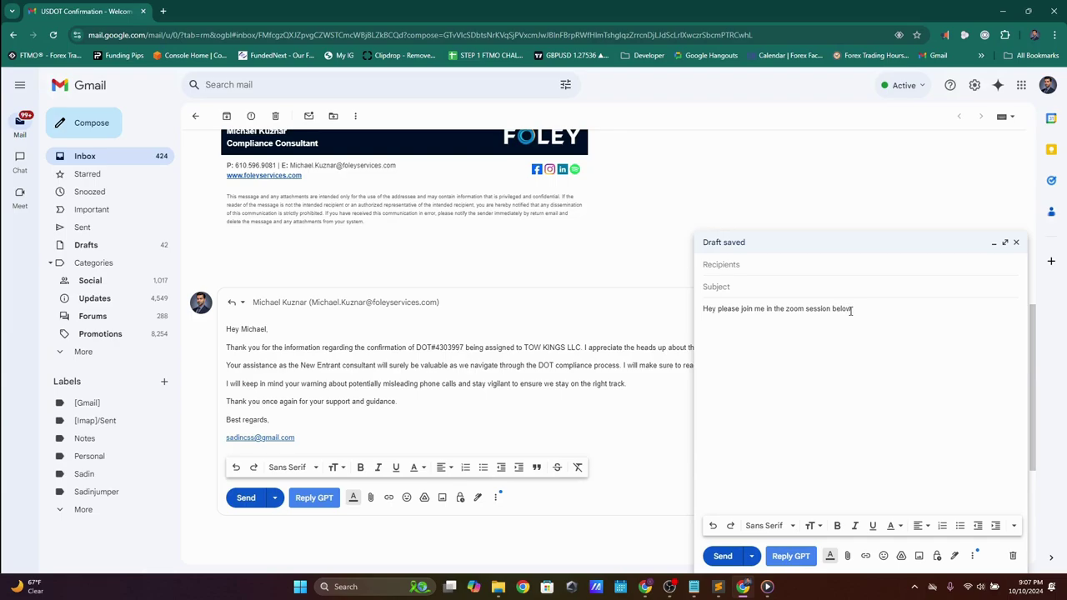
click(788, 557)
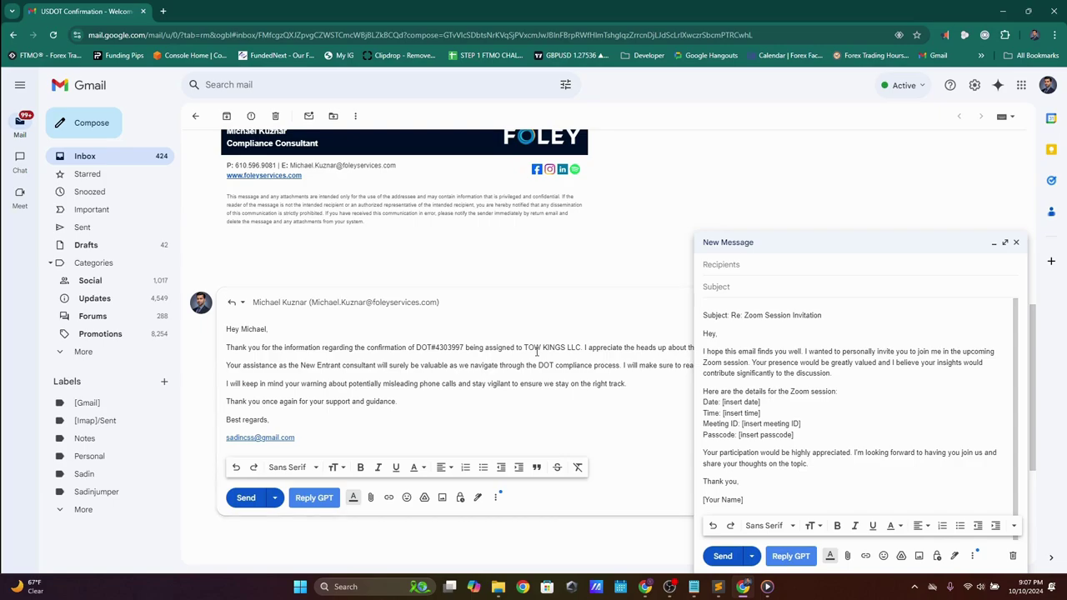
scroll(553, 380, up, 10)
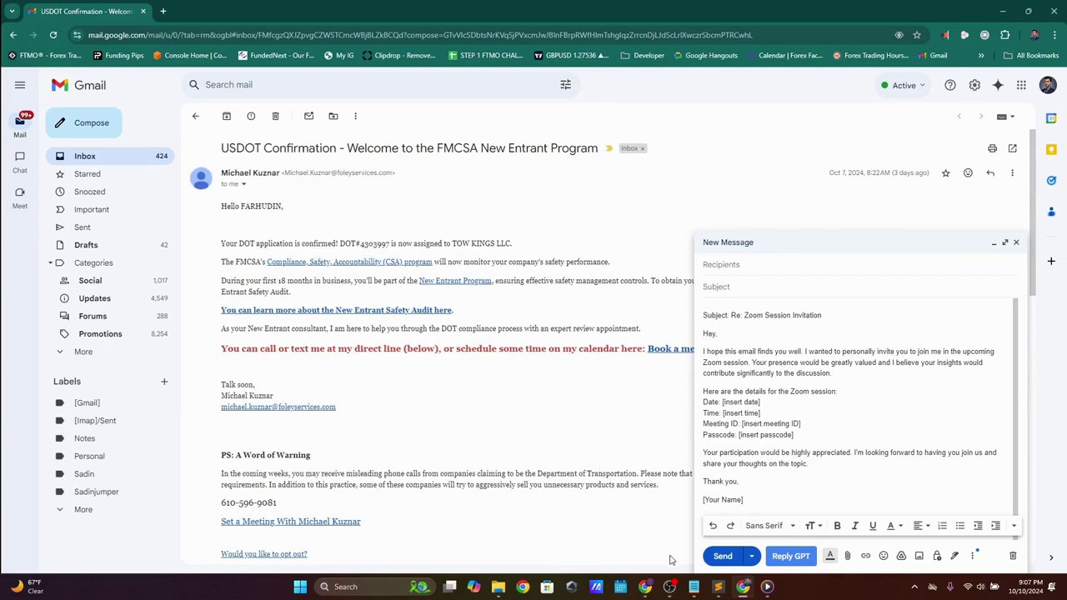
click(669, 586)
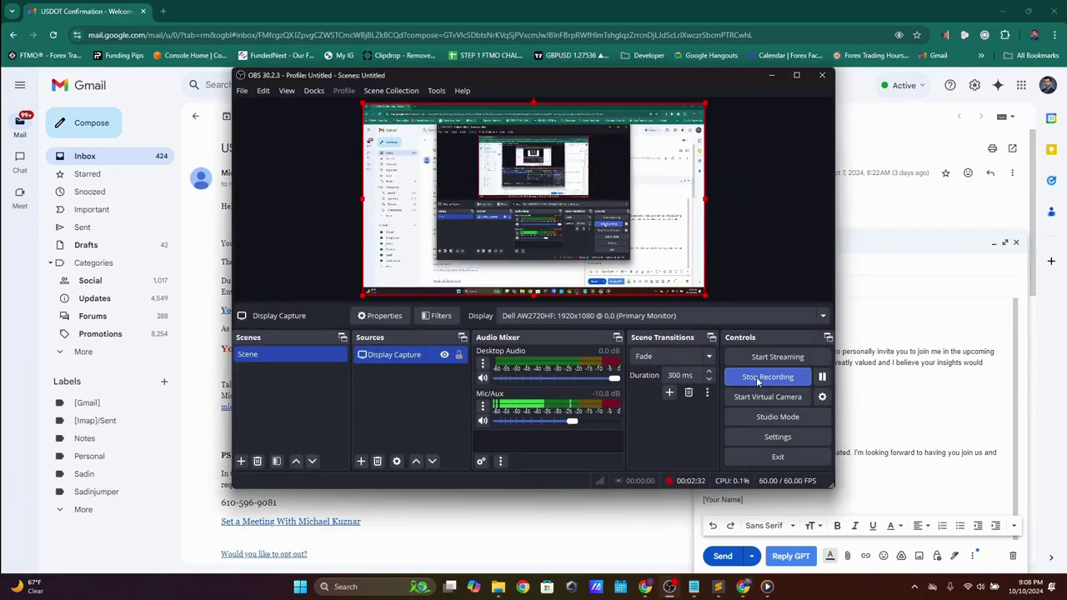